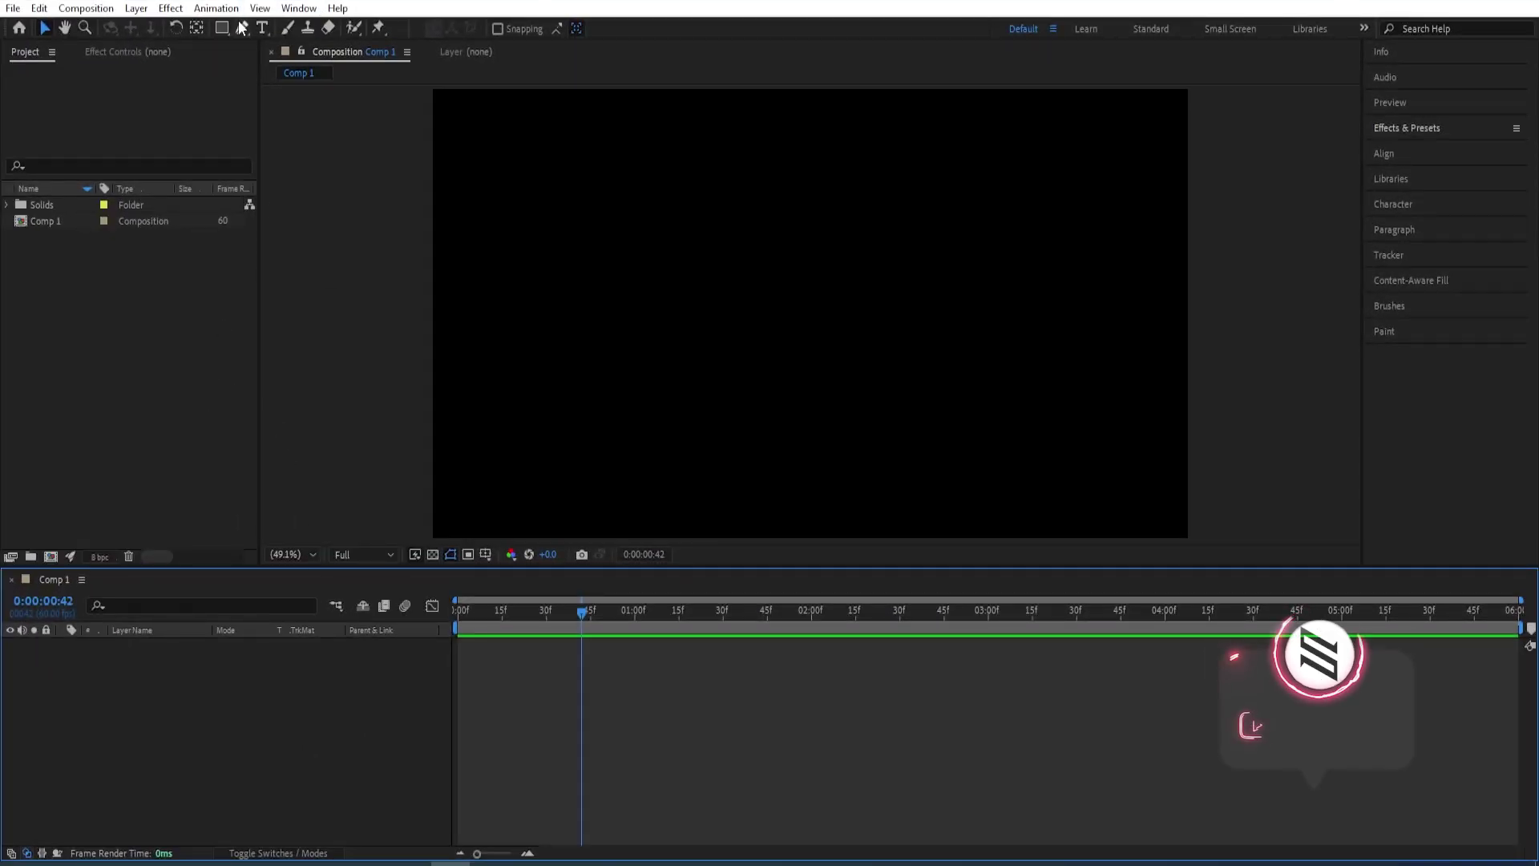
- With no fill and a white 24 px stroke, pen the first curved wave points across the comp
{"action": "key", "text": "g"}
{"action": "left_click", "coordinate": [500, 30], "text": "alt"}
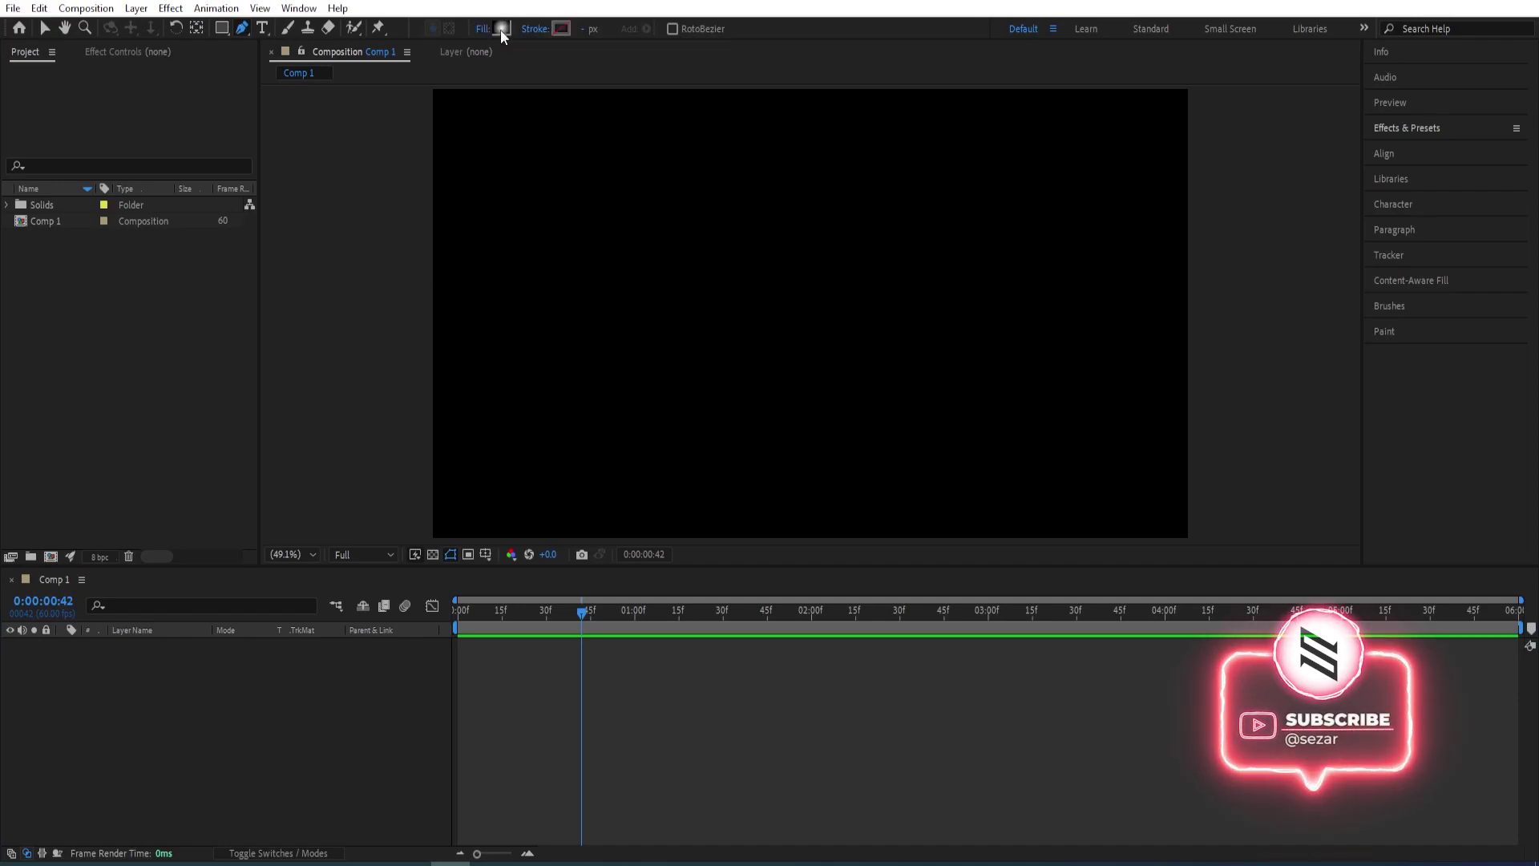
{"action": "left_click", "coordinate": [561, 29], "text": "alt"}
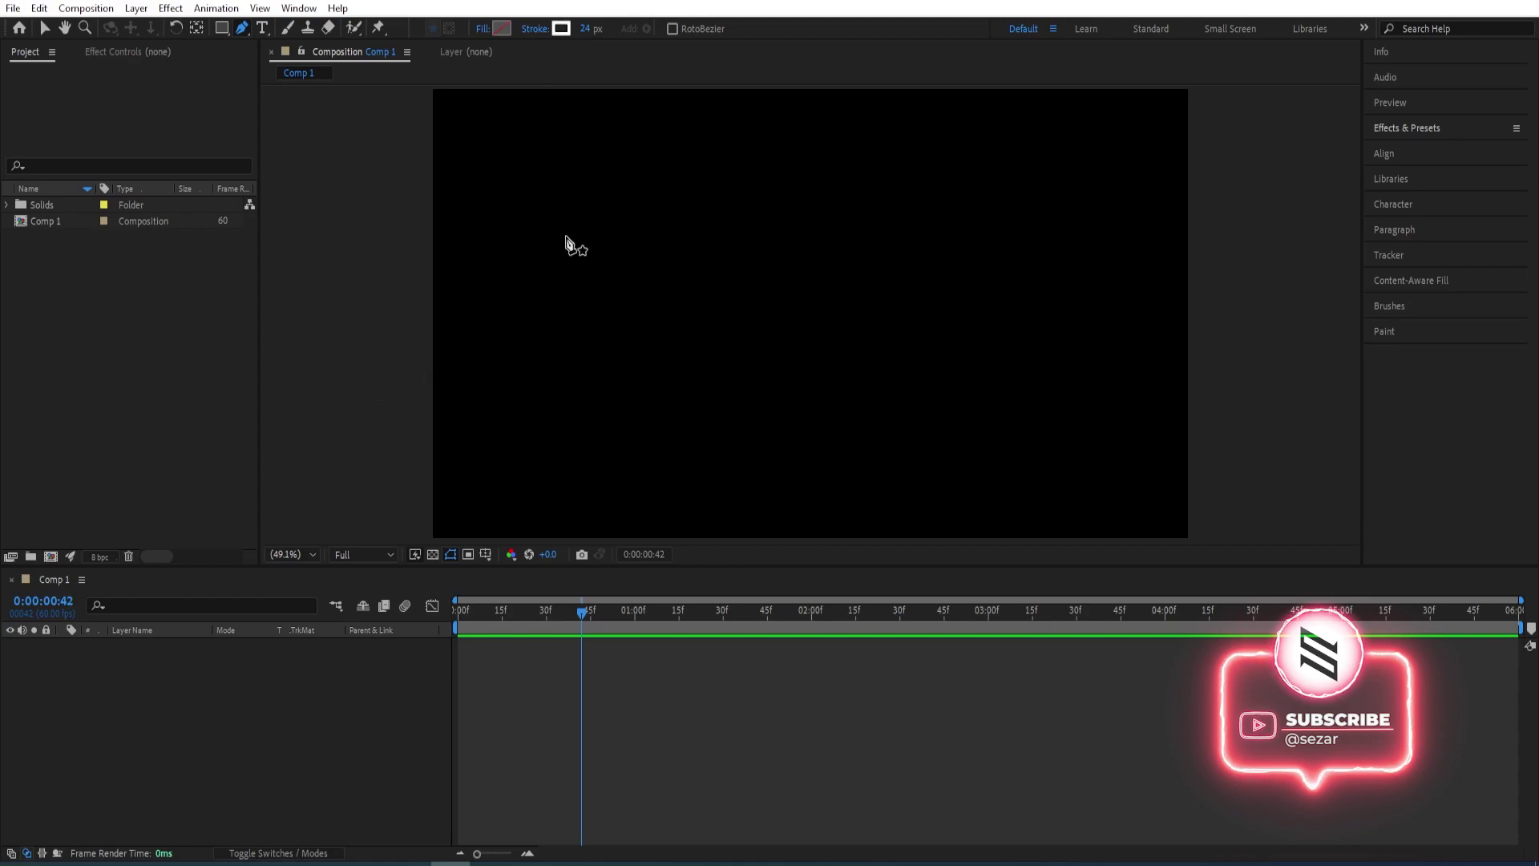
{"action": "left_click", "coordinate": [372, 429]}
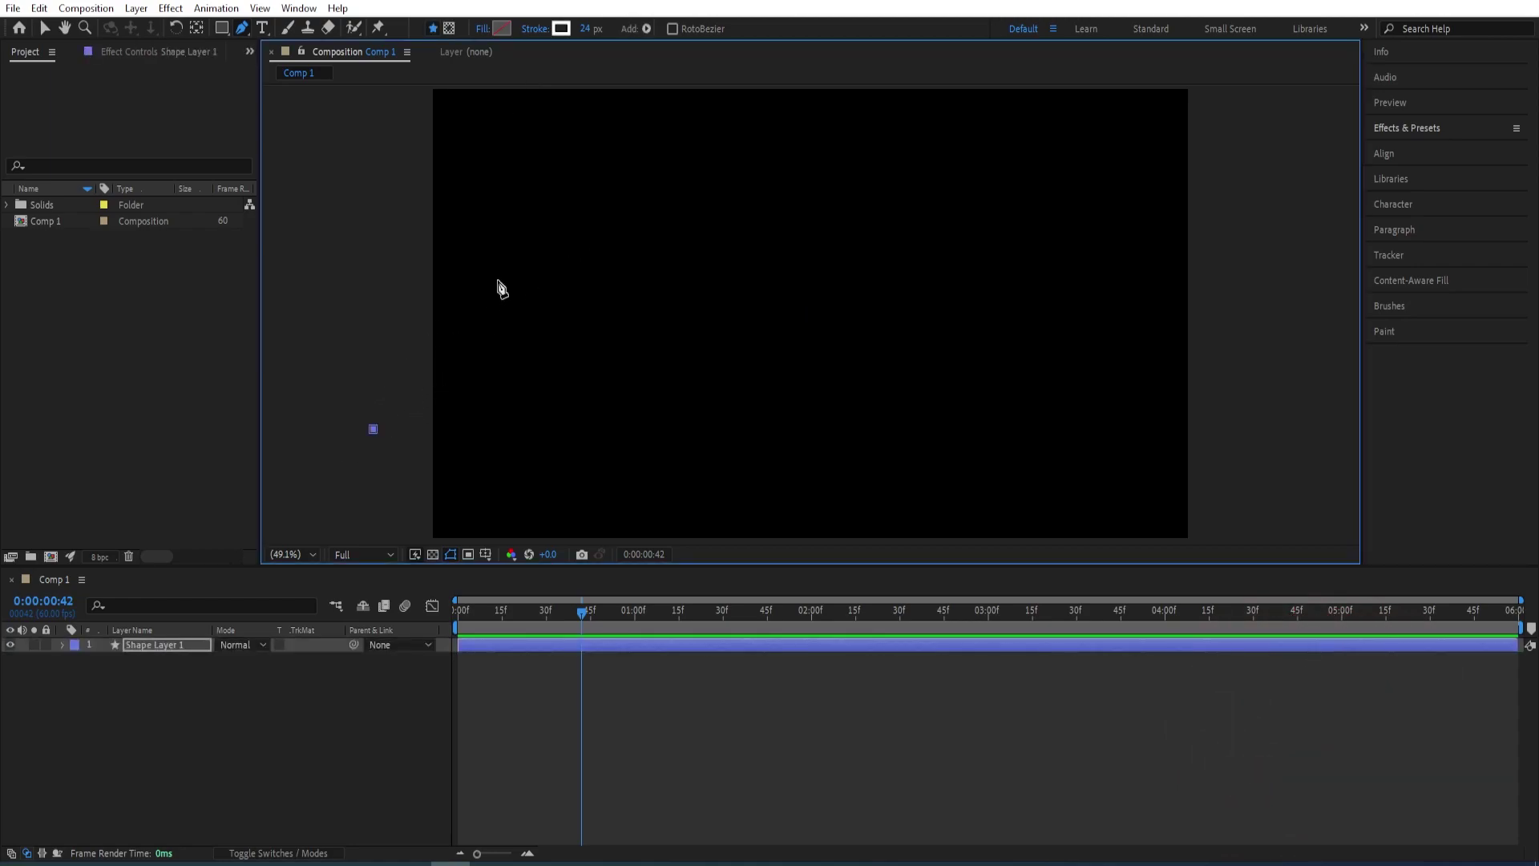
{"action": "left_click_drag", "start_coordinate": [533, 242], "coordinate": [578, 243]}
{"action": "left_click_drag", "start_coordinate": [623, 374], "coordinate": [739, 471]}
{"action": "left_click_drag", "start_coordinate": [806, 331], "coordinate": [811, 275]}
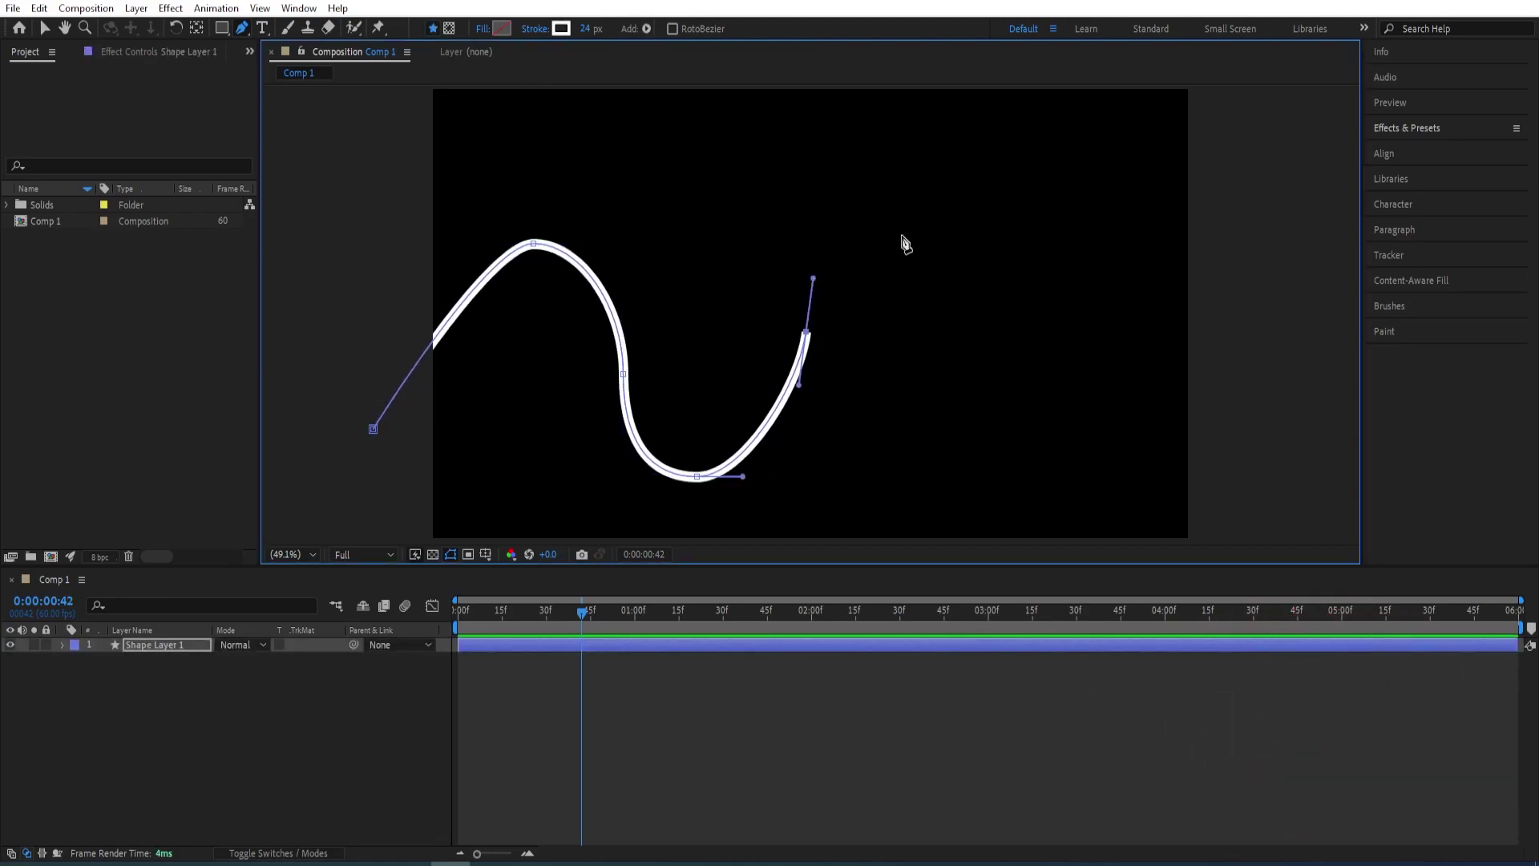
{"action": "left_click_drag", "start_coordinate": [903, 235], "coordinate": [941, 237]}
{"action": "left_click_drag", "start_coordinate": [983, 405], "coordinate": [1101, 465]}
- Extend the wave with more curved points well past the comp's right edge
{"action": "key", "text": "comma"}
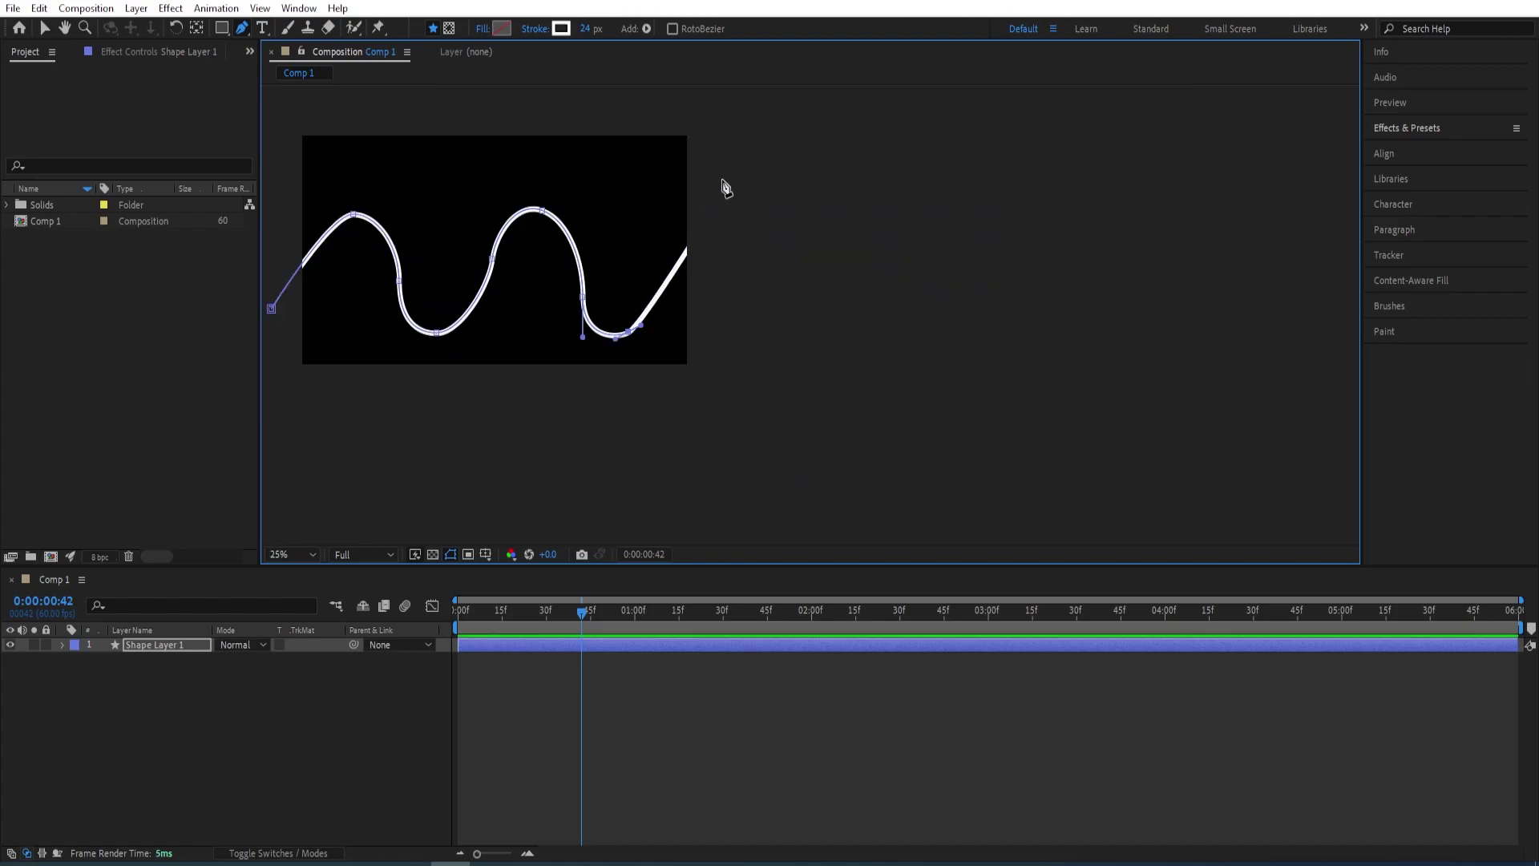
{"action": "left_click_drag", "start_coordinate": [723, 179], "coordinate": [773, 178]}
{"action": "left_click_drag", "start_coordinate": [801, 280], "coordinate": [812, 317]}
{"action": "left_click_drag", "start_coordinate": [879, 305], "coordinate": [904, 258]}
{"action": "left_click_drag", "start_coordinate": [932, 191], "coordinate": [965, 193]}
{"action": "left_click_drag", "start_coordinate": [991, 260], "coordinate": [1009, 290]}
{"action": "left_click_drag", "start_coordinate": [1029, 325], "coordinate": [1049, 331]}
{"action": "key", "text": "ctrl+z"}
{"action": "left_click_drag", "start_coordinate": [1068, 243], "coordinate": [1150, 194]}
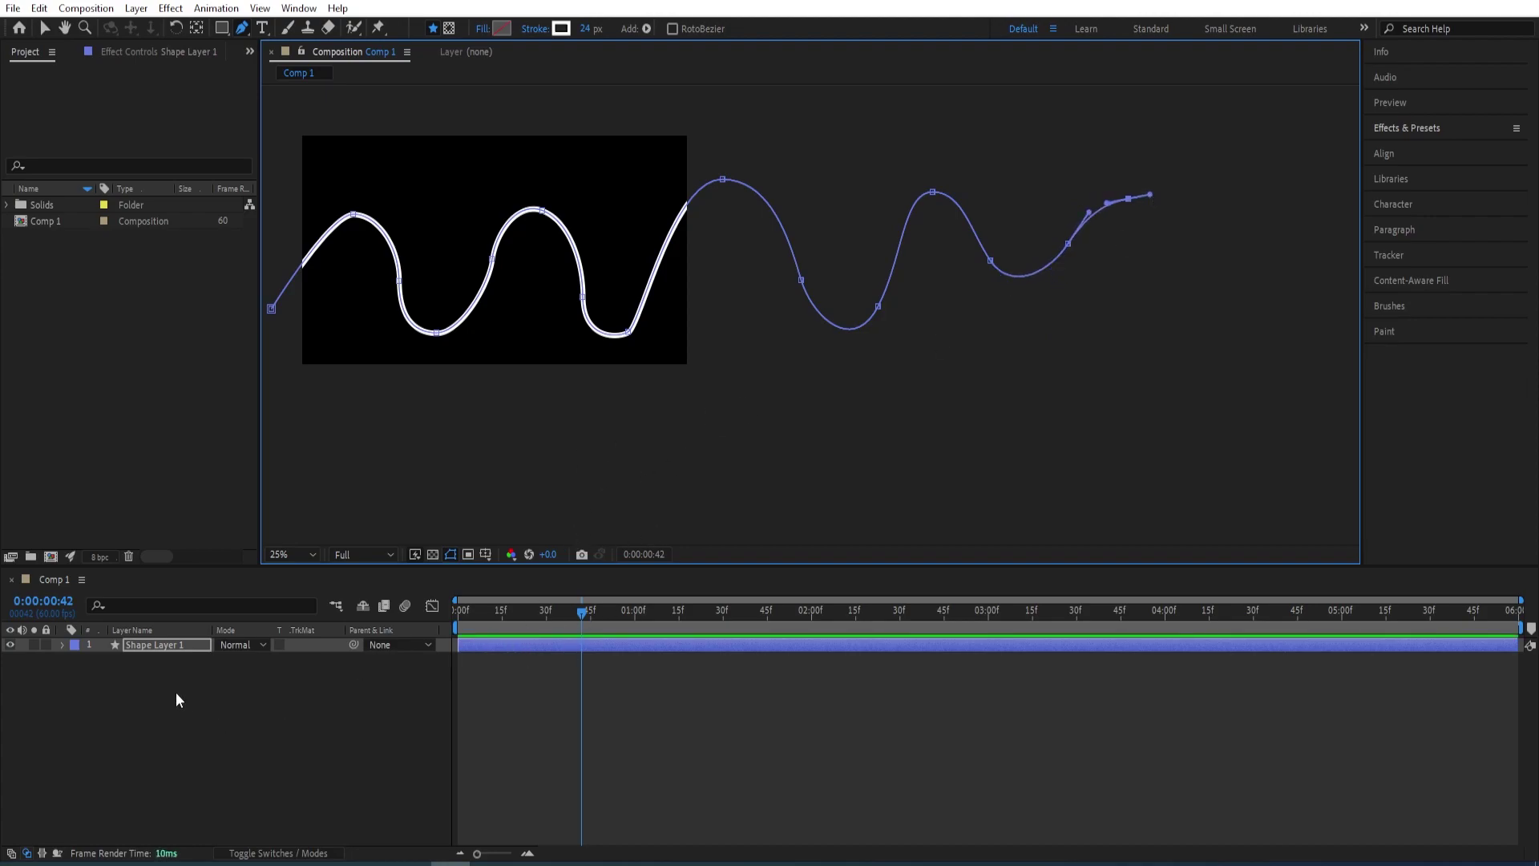
- Rename the shape layer to 'line' and fit the viewer up to 100%
{"action": "left_click", "coordinate": [143, 643]}
{"action": "key", "text": "Return"}
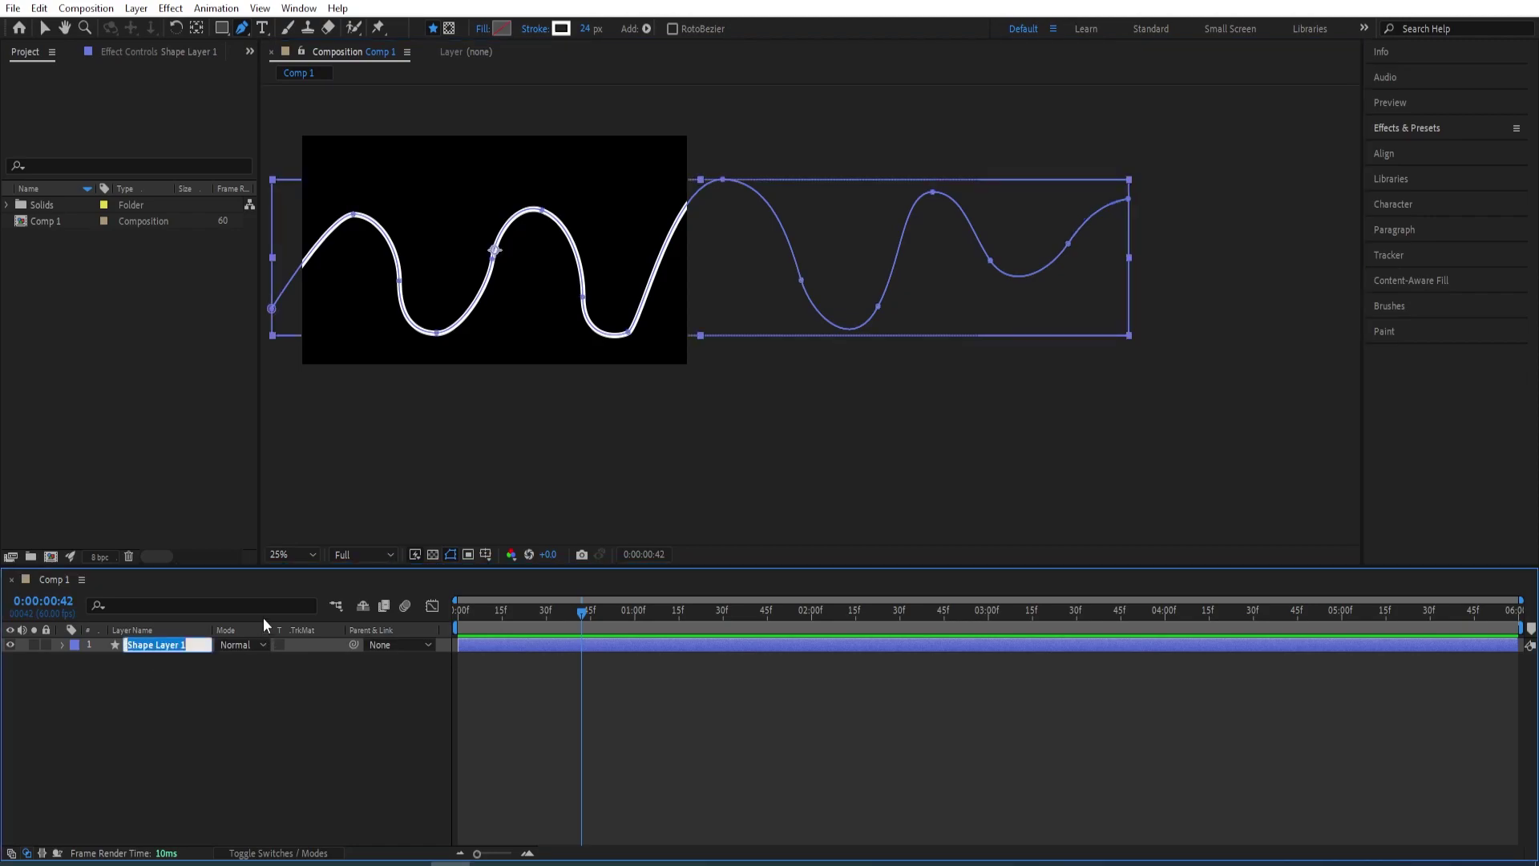
{"action": "type", "text": "line"}
{"action": "key", "text": "Return"}
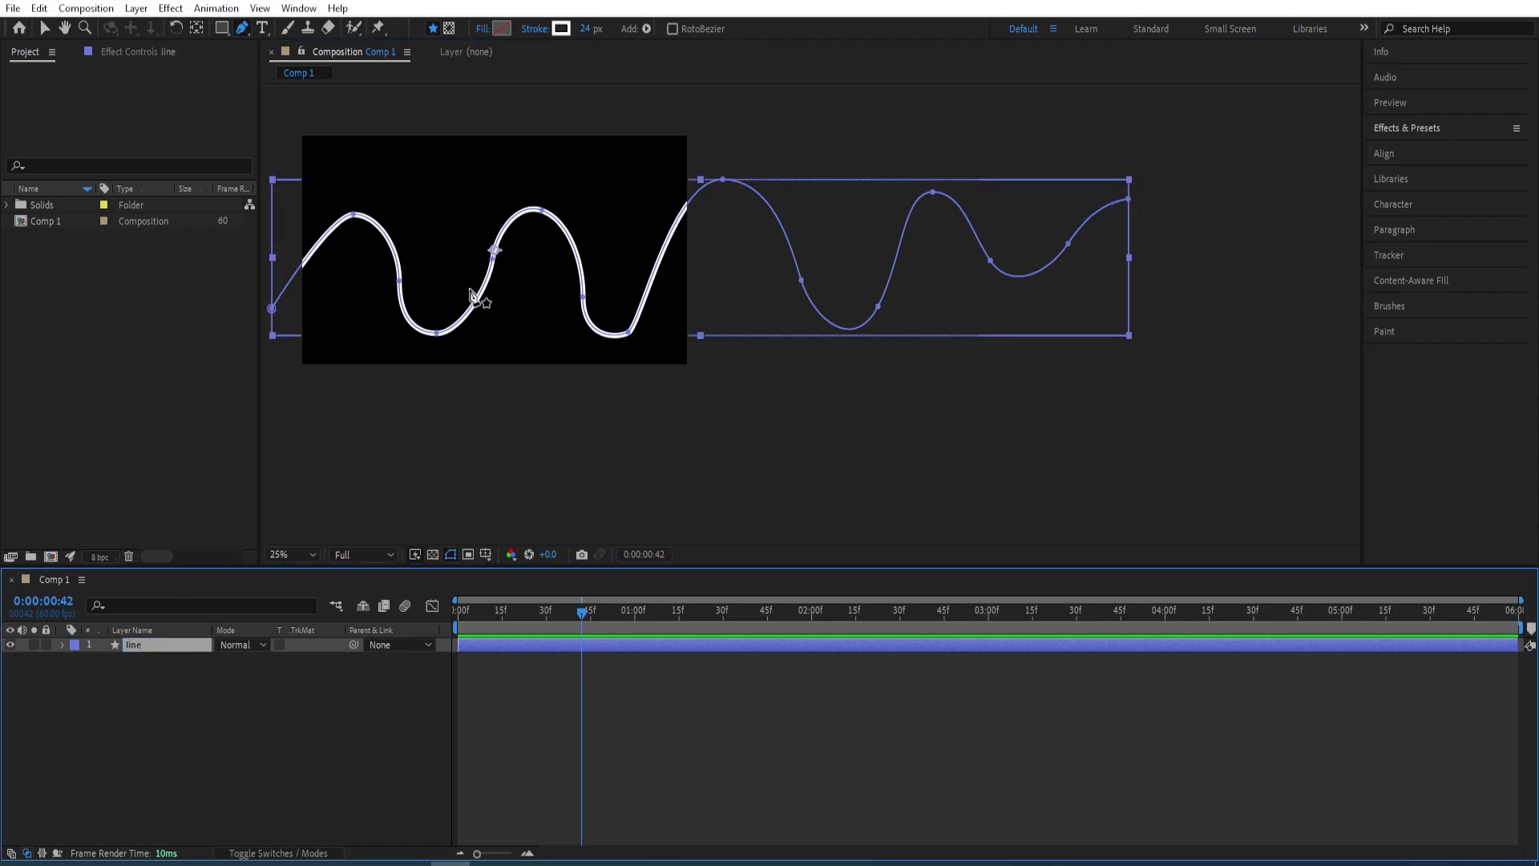
{"action": "left_click", "coordinate": [307, 553]}
{"action": "left_click", "coordinate": [286, 269]}
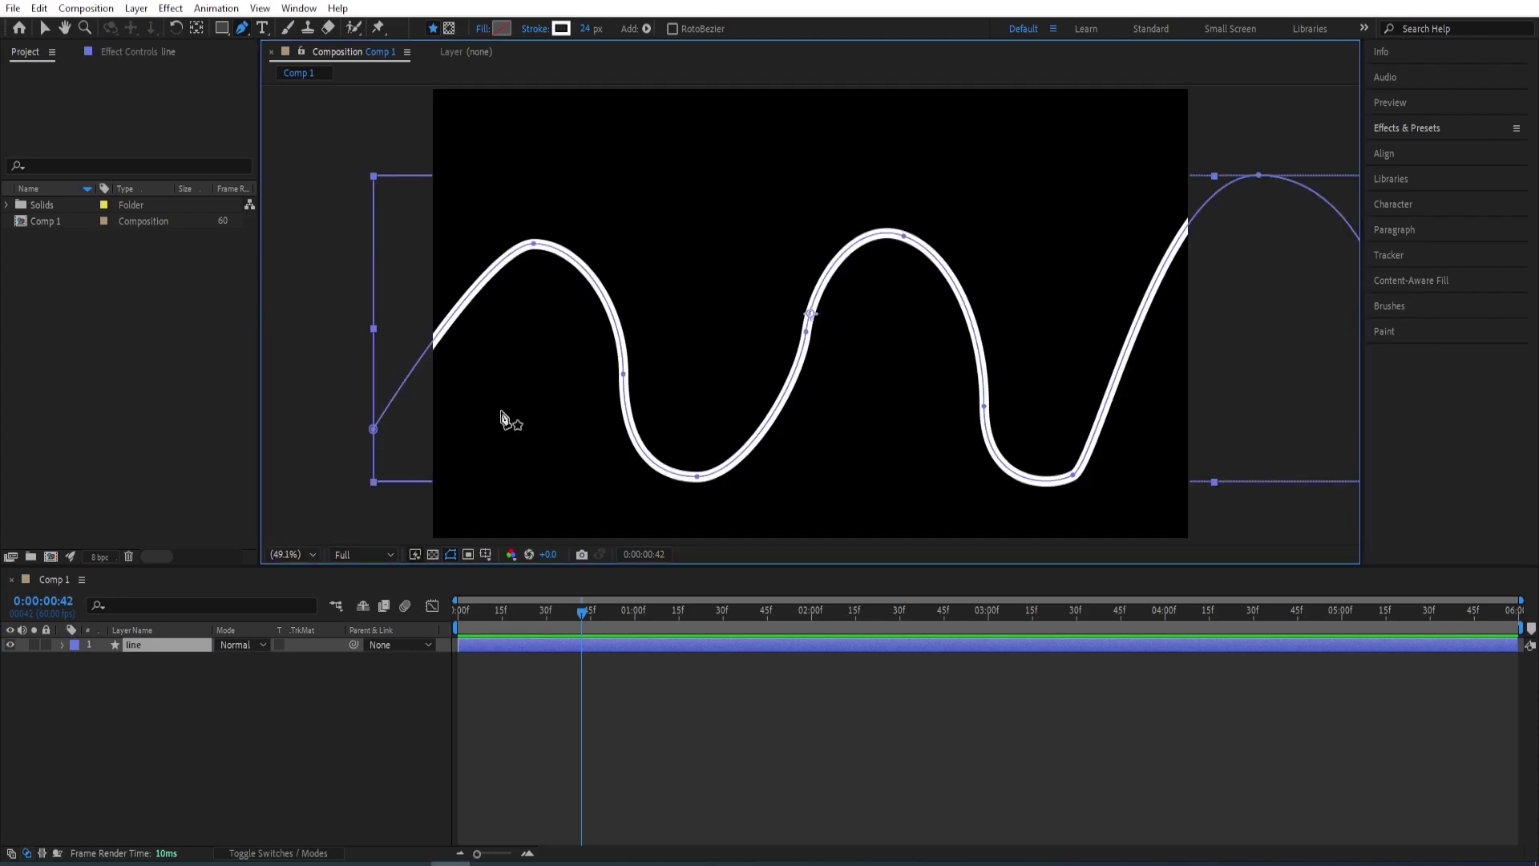
- Draw a small star near the comp's top-left with a solid white fill
{"action": "left_click", "coordinate": [157, 699]}
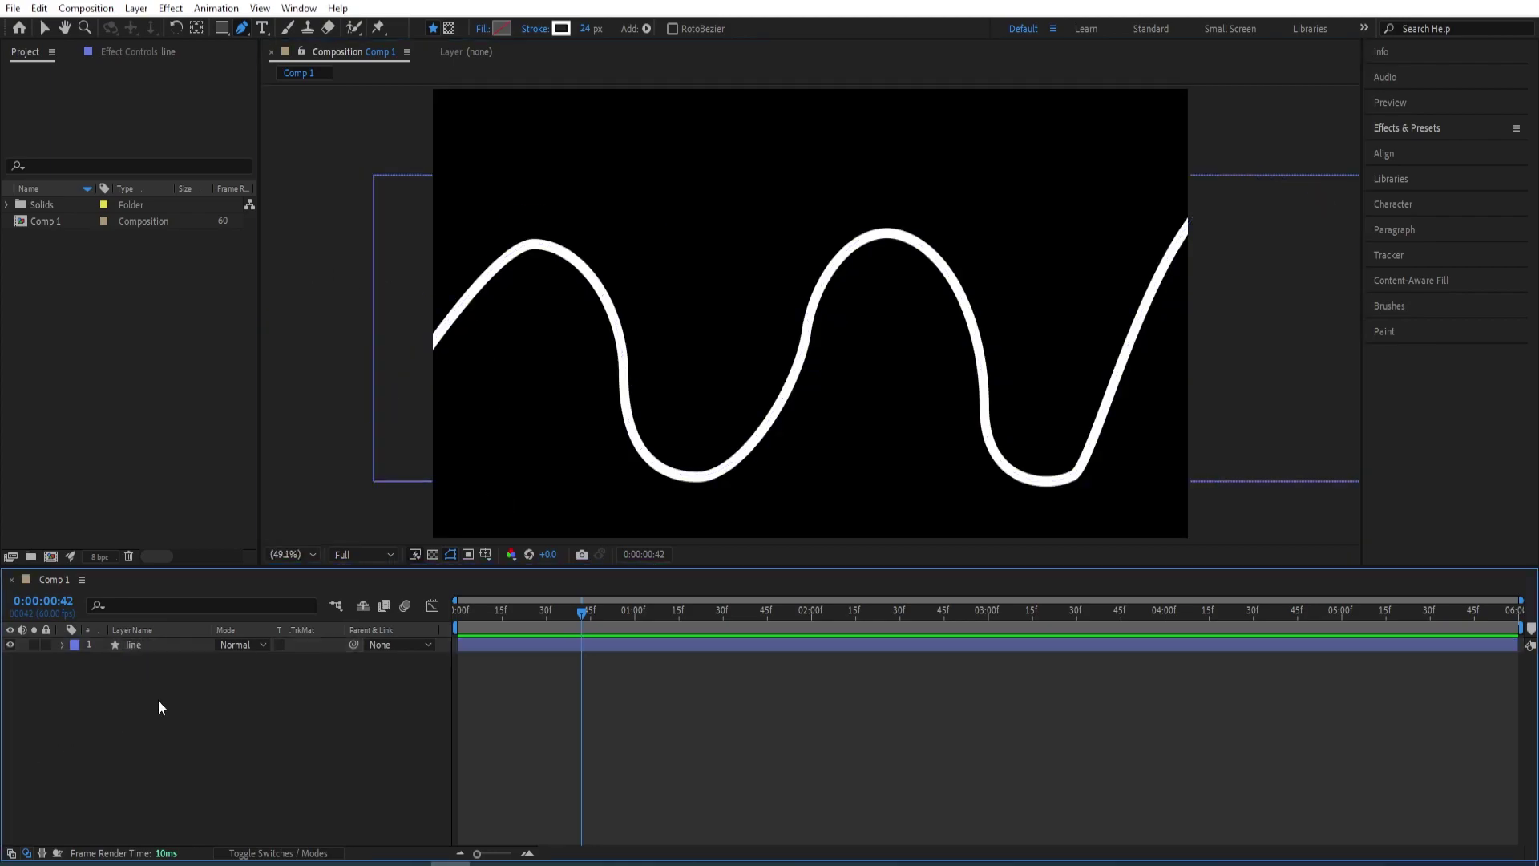
{"action": "left_click", "coordinate": [219, 29]}
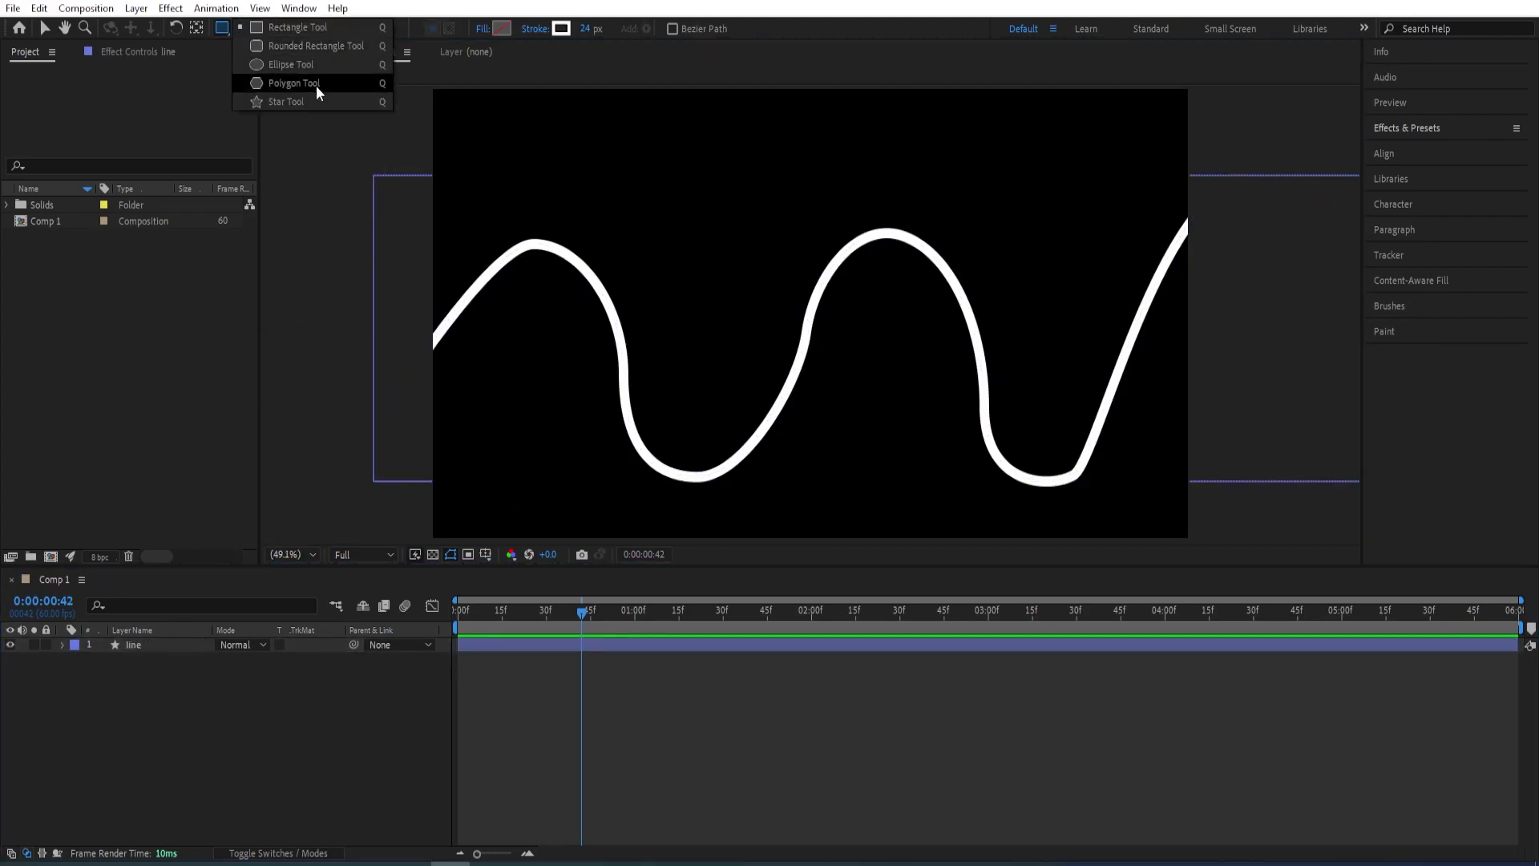
{"action": "left_click", "coordinate": [311, 101]}
{"action": "left_click_drag", "start_coordinate": [608, 157], "coordinate": [636, 174]}
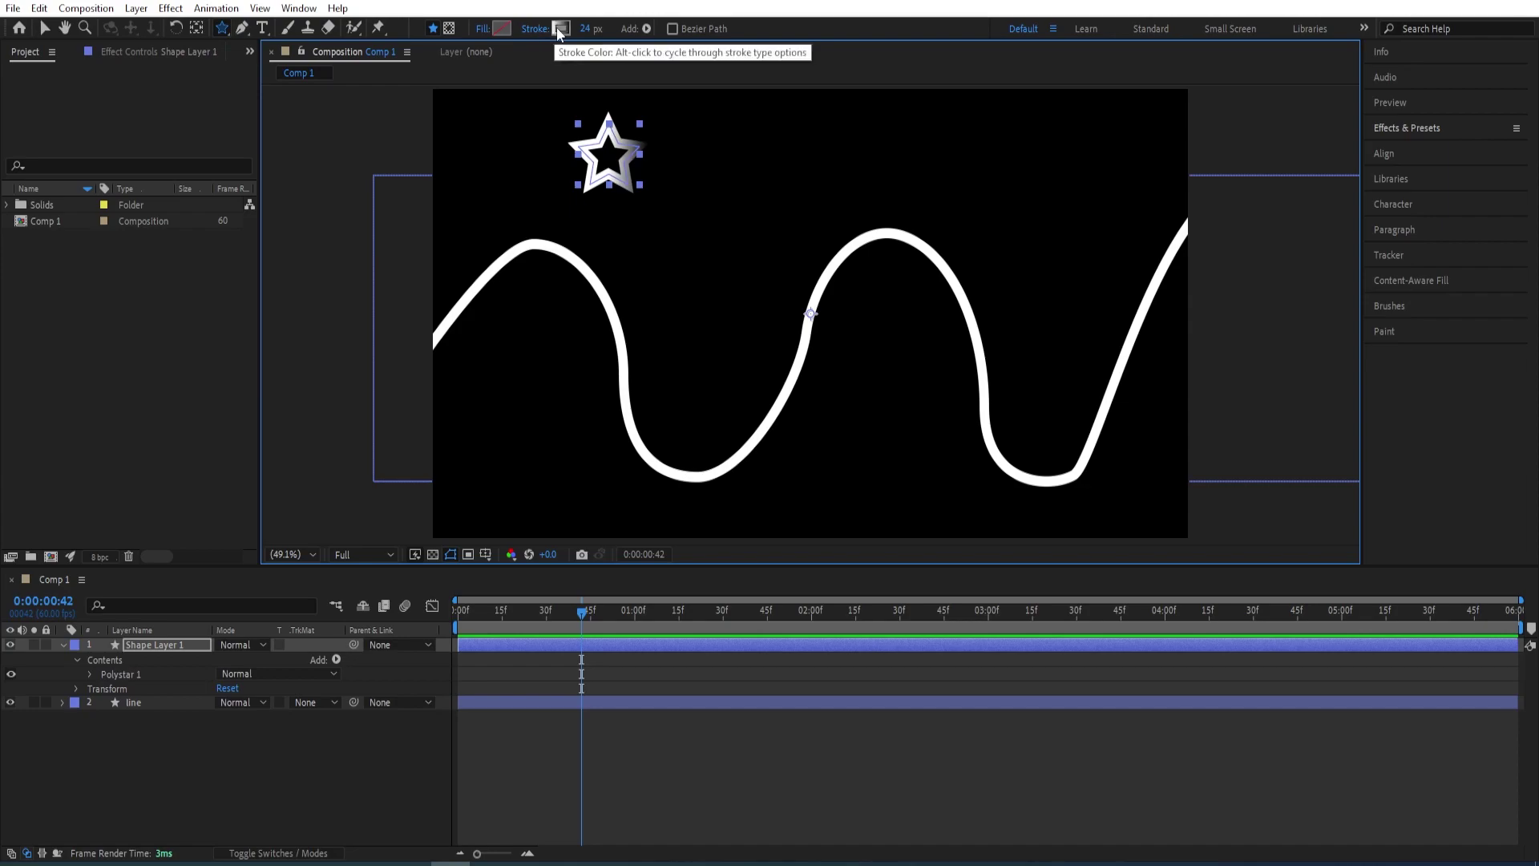
{"action": "left_click", "coordinate": [561, 29], "text": "alt"}
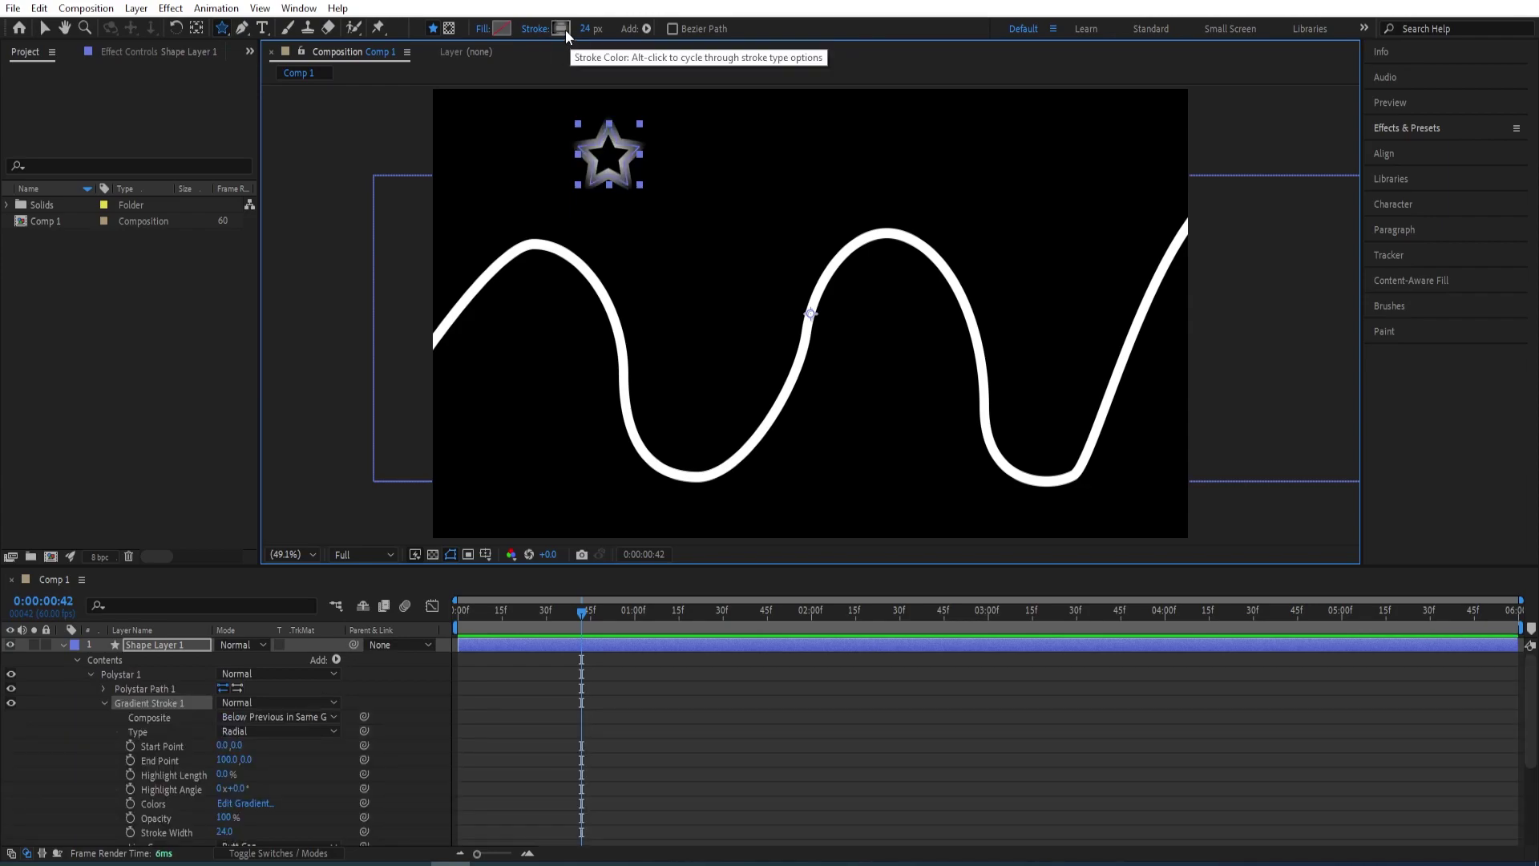
{"action": "left_click", "coordinate": [502, 29], "text": "alt"}
- Centre the star layer's anchor point on the shape
{"action": "key", "text": "v"}
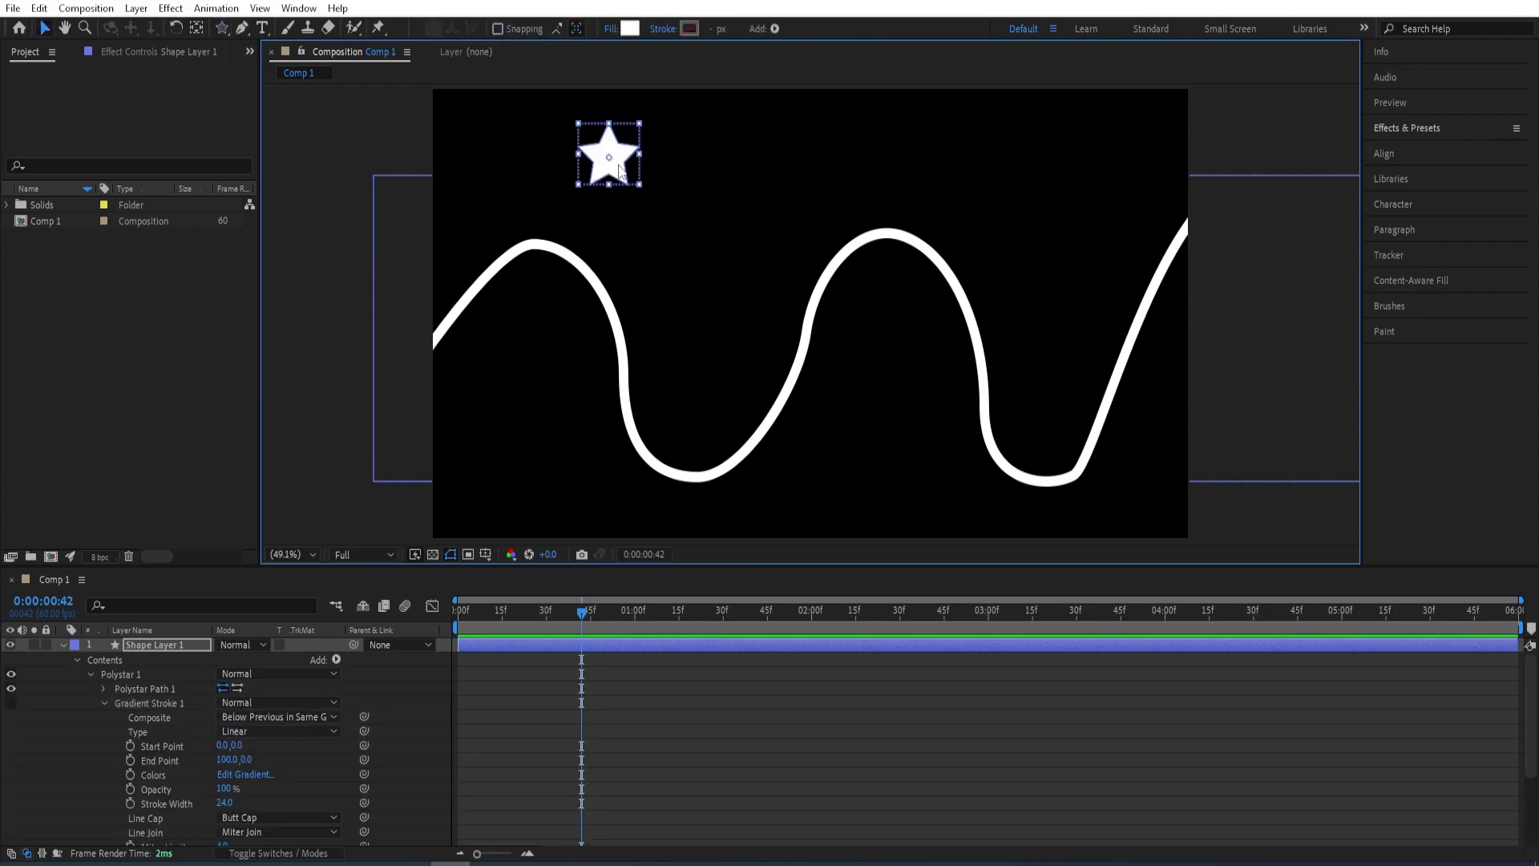
{"action": "key", "text": "comma"}
{"action": "key", "text": "comma"}
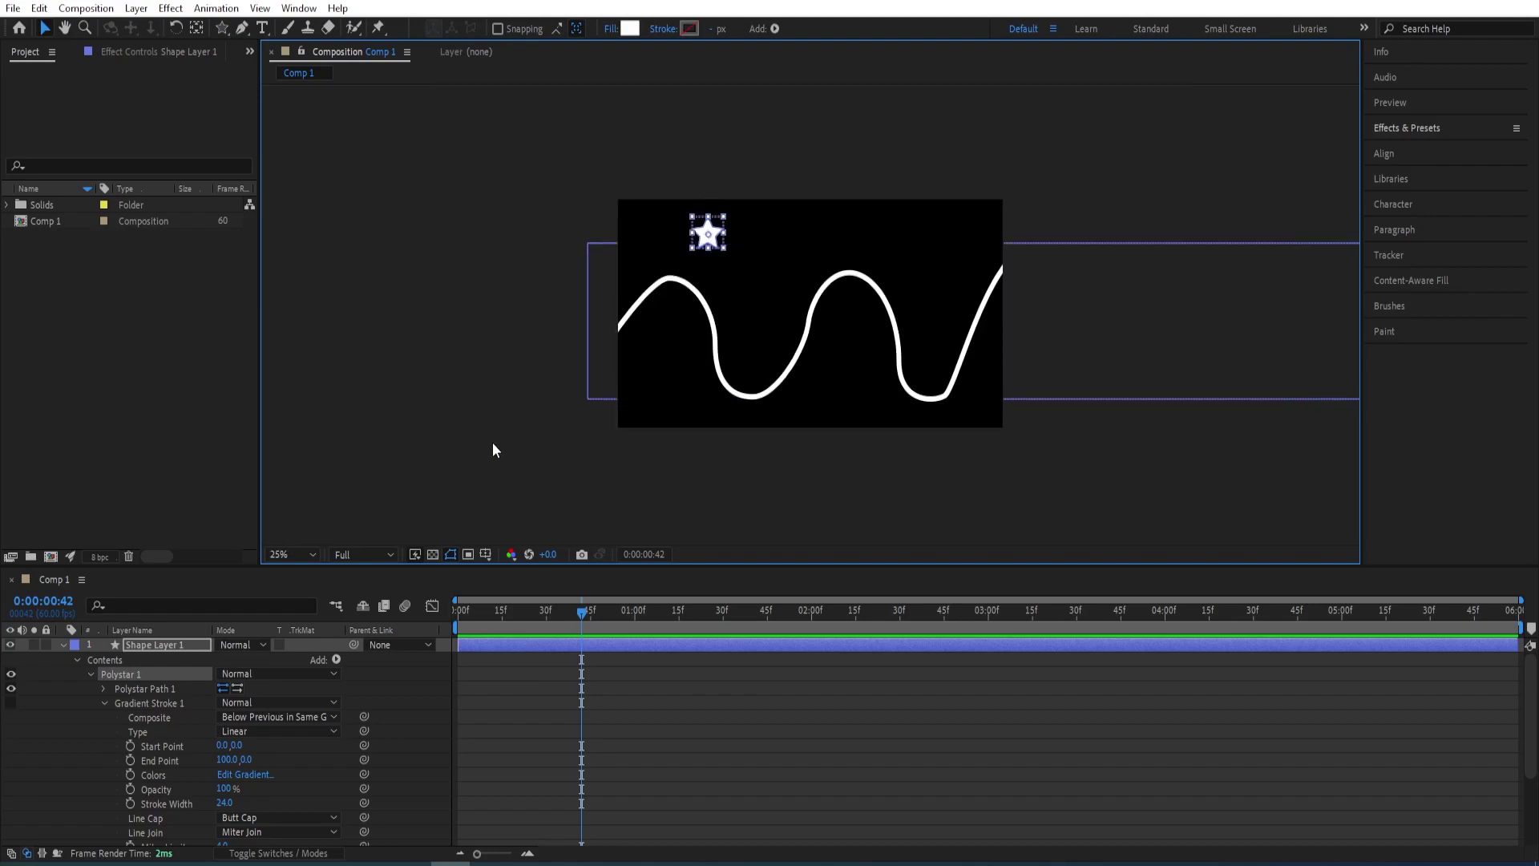
{"action": "left_click", "coordinate": [190, 641]}
{"action": "key", "text": "period"}
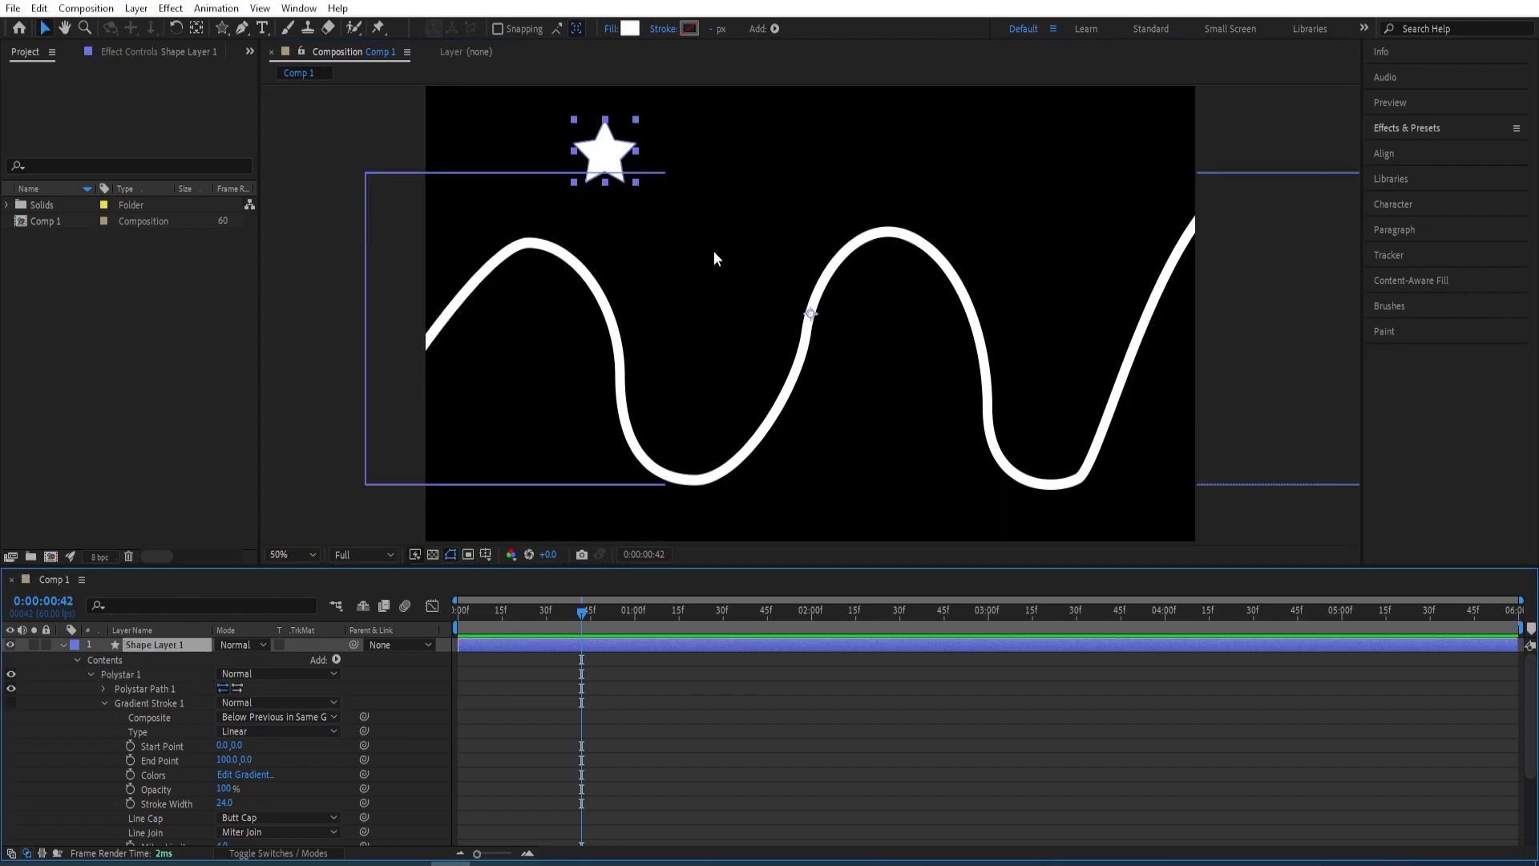
{"action": "key", "text": "ctrl+alt+Home"}
- Set the star's Polystar Points to 3, turning it into a triangle
{"action": "left_click", "coordinate": [103, 689]}
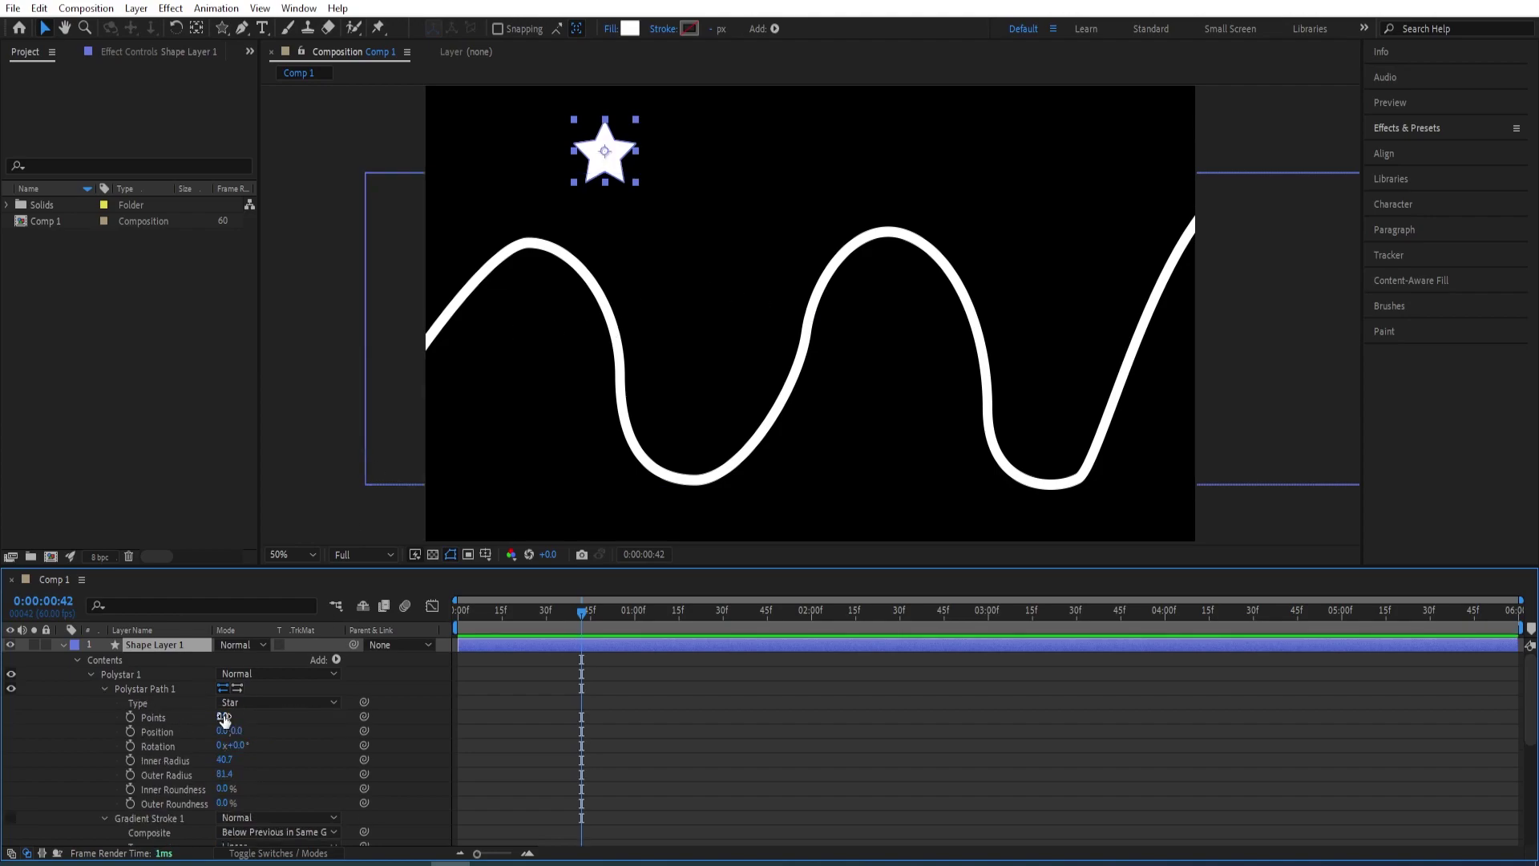
{"action": "left_click", "coordinate": [224, 718]}
{"action": "type", "text": "3"}
{"action": "key", "text": "Return"}
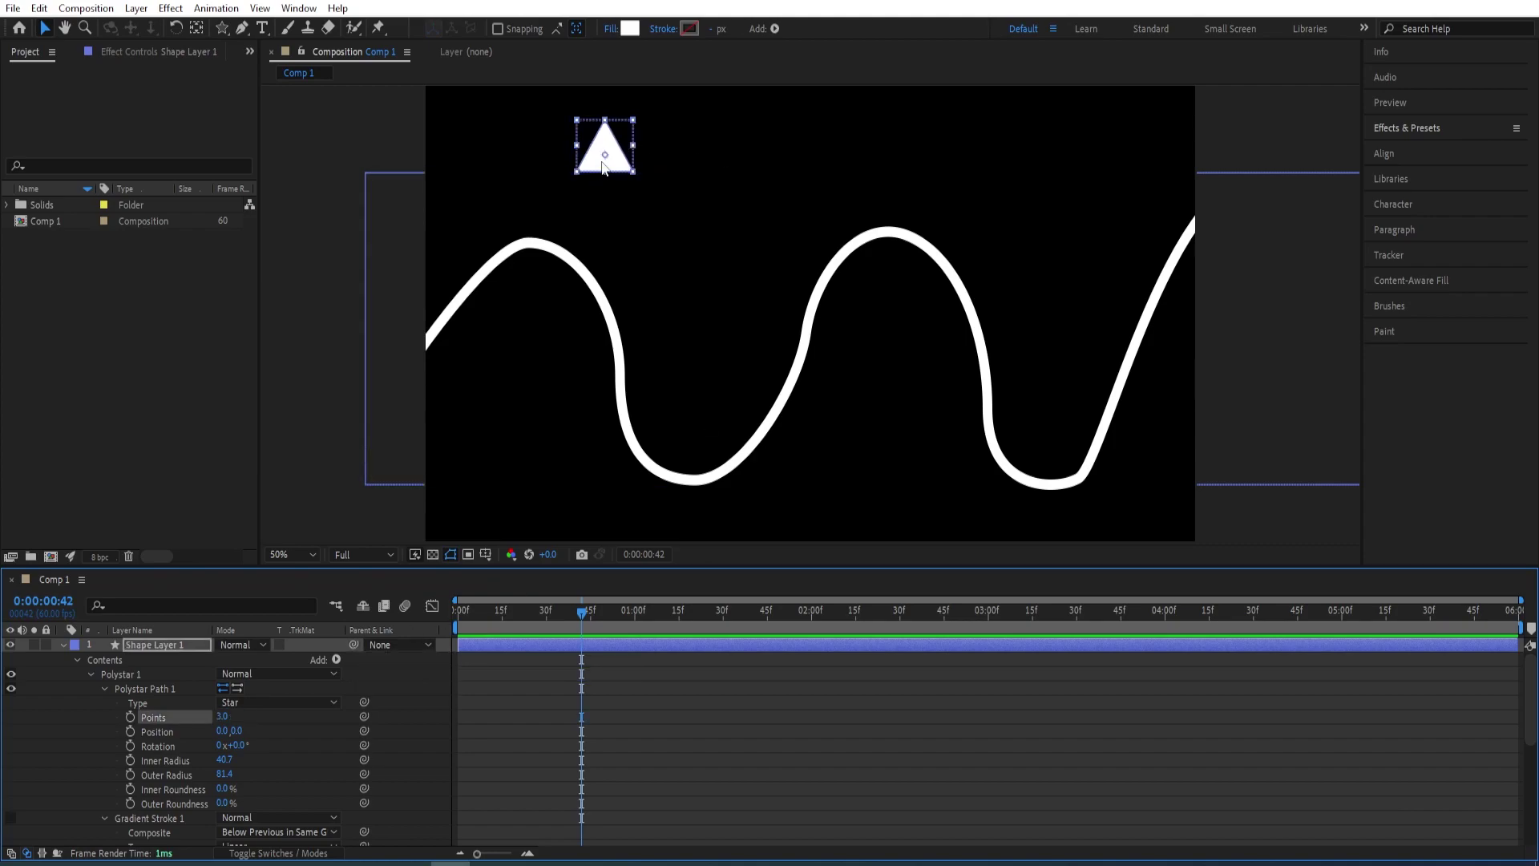
- Rename the triangle's layer to 'arrow'
{"action": "left_click", "coordinate": [147, 644]}
{"action": "key", "text": "Return"}
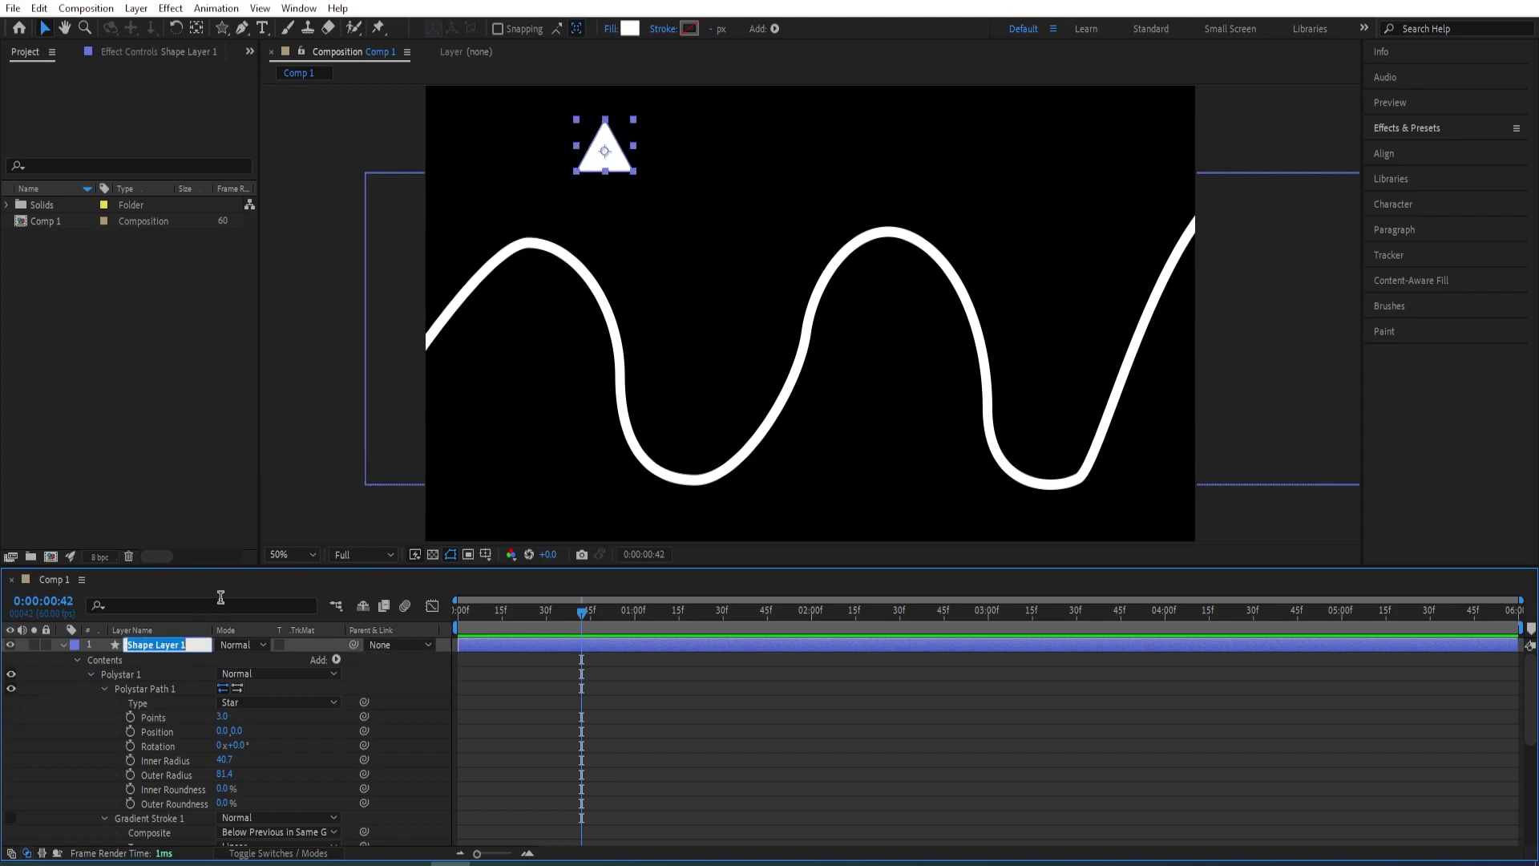
{"action": "type", "text": "arrow"}
{"action": "key", "text": "Return"}
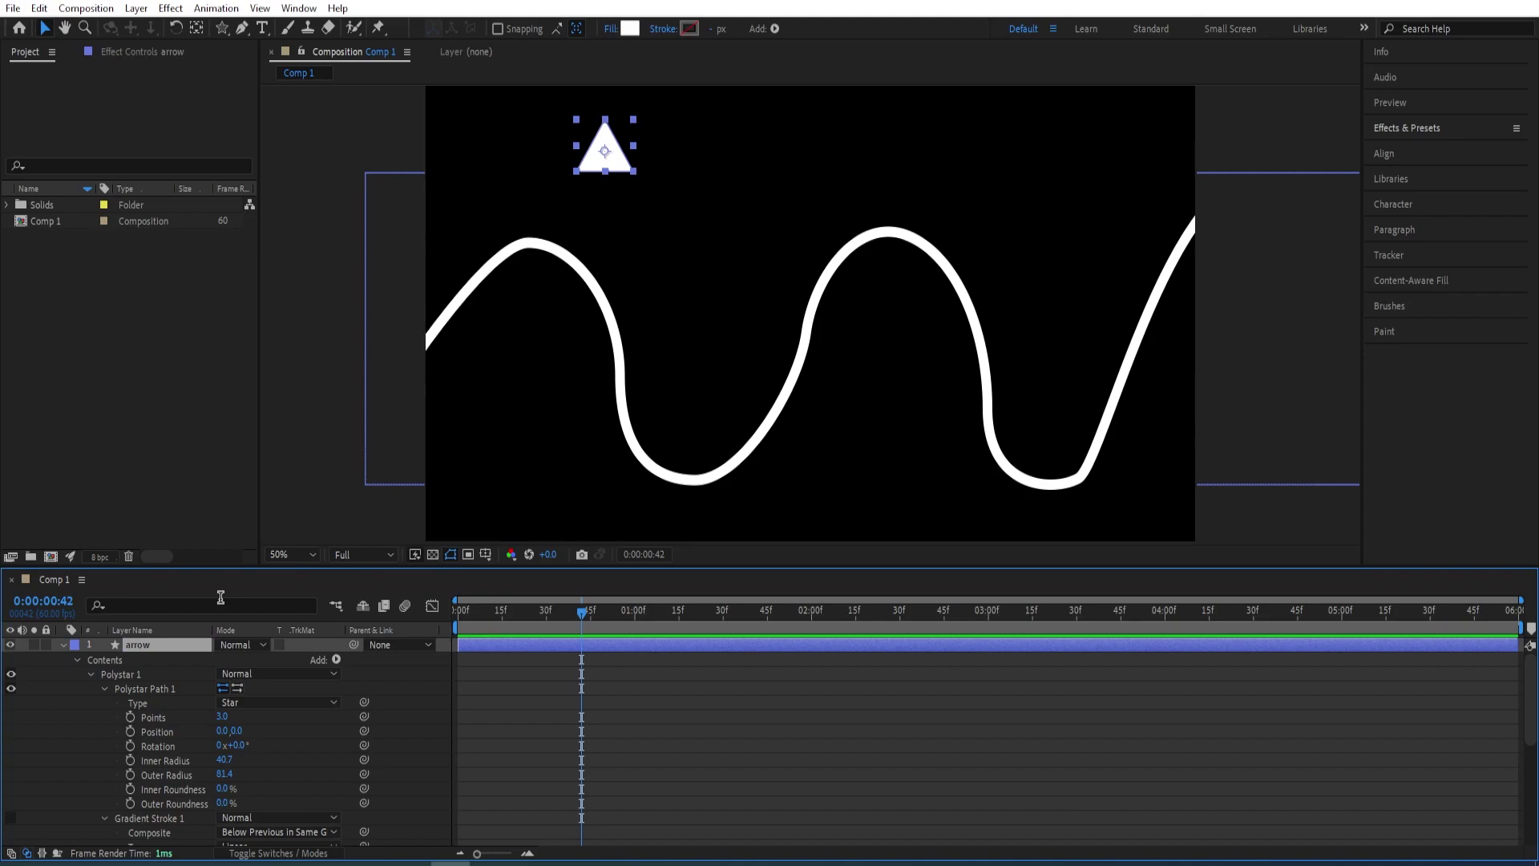
- Expand the line layer down to its shape's Path property and select the path
{"action": "left_click", "coordinate": [62, 646]}
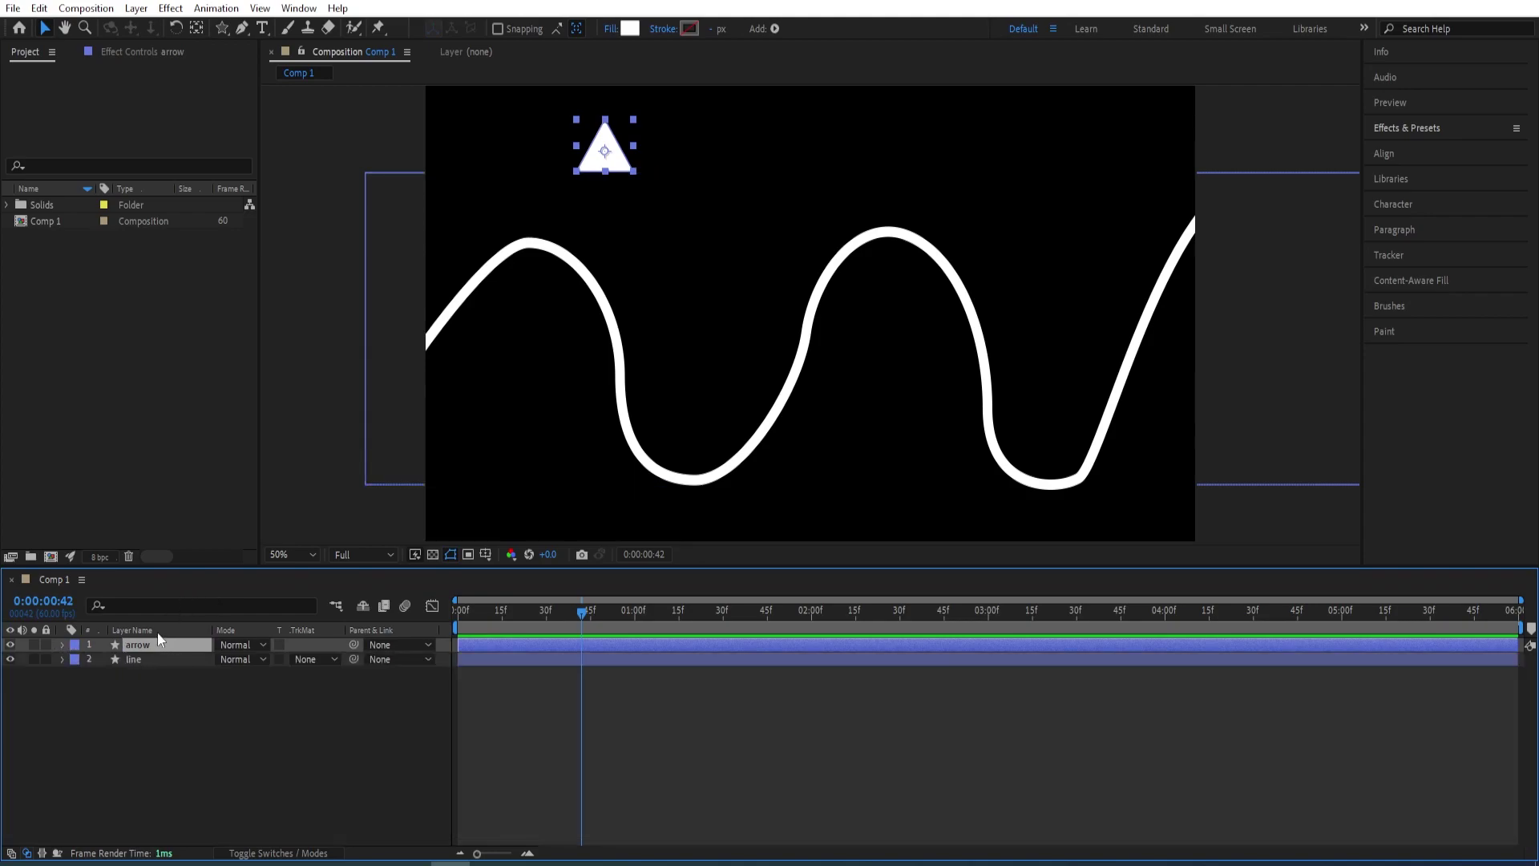
{"action": "left_click", "coordinate": [58, 680]}
{"action": "left_click", "coordinate": [64, 658]}
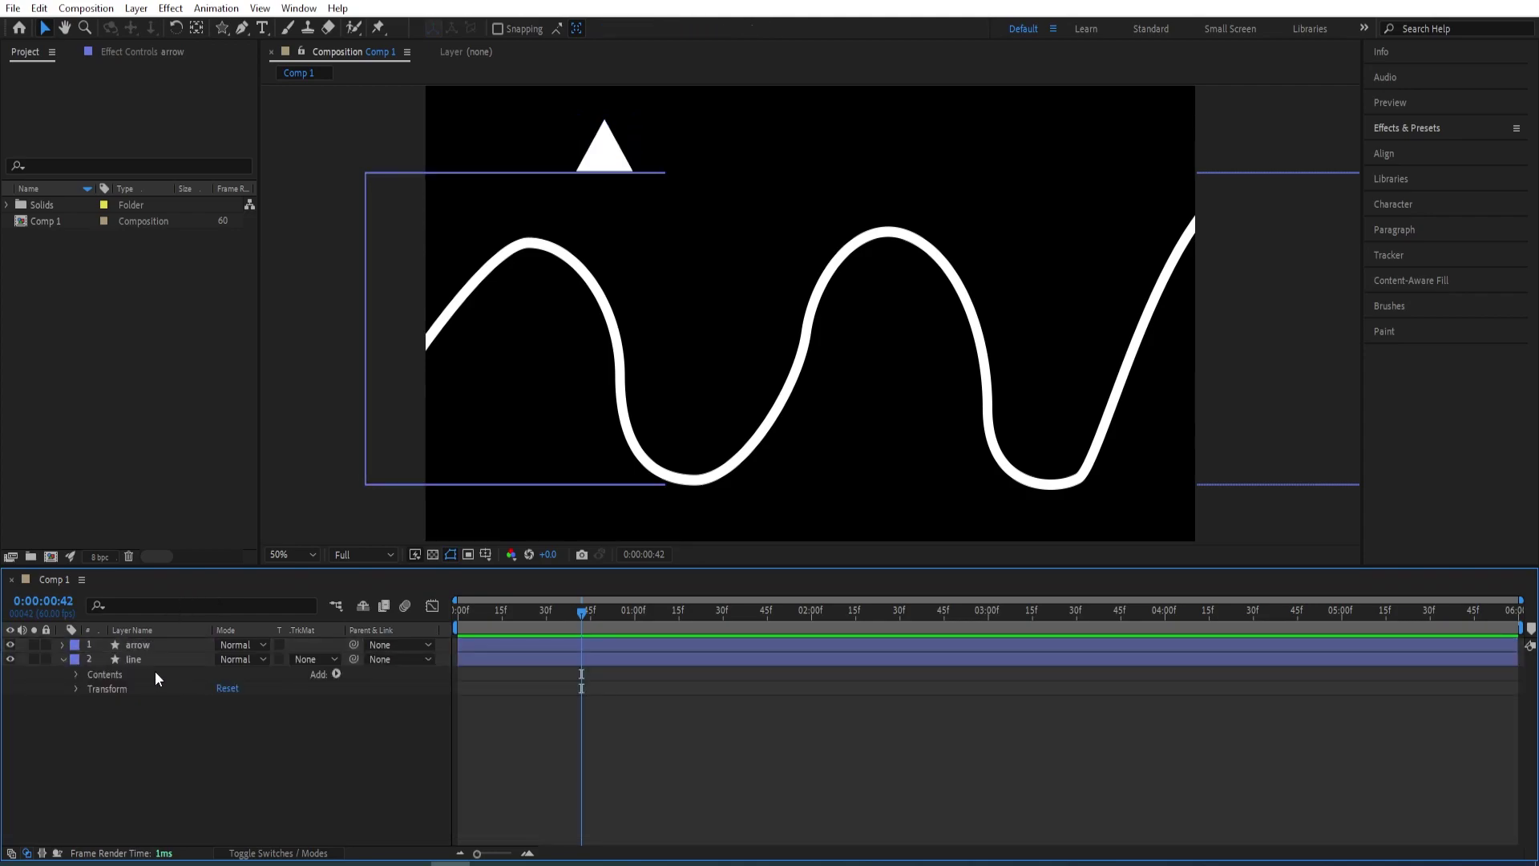
{"action": "left_click", "coordinate": [77, 673]}
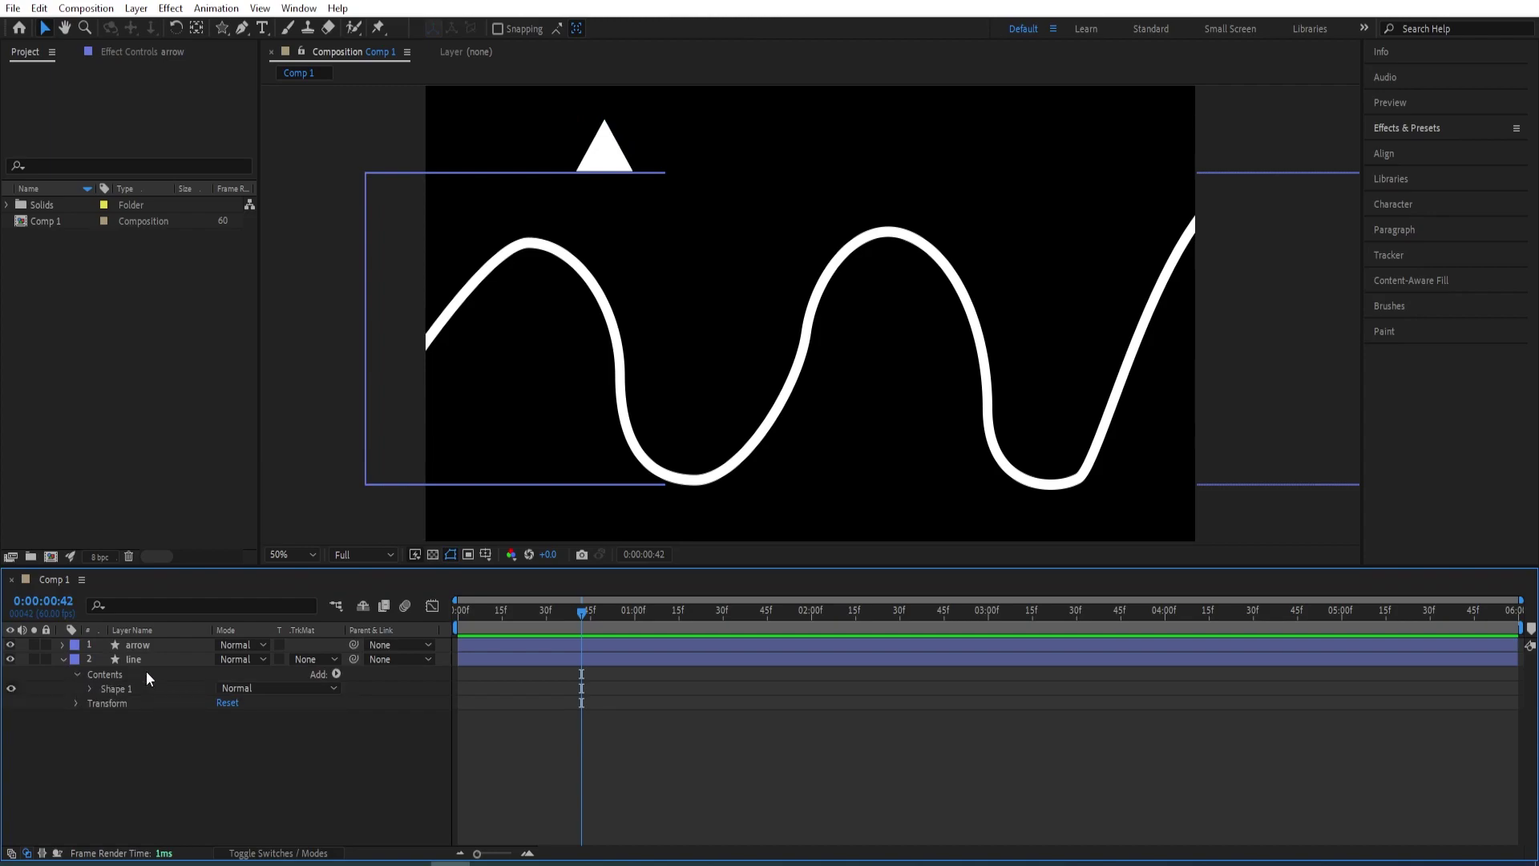
{"action": "left_click", "coordinate": [89, 689]}
{"action": "left_click", "coordinate": [102, 703]}
{"action": "left_click", "coordinate": [151, 717]}
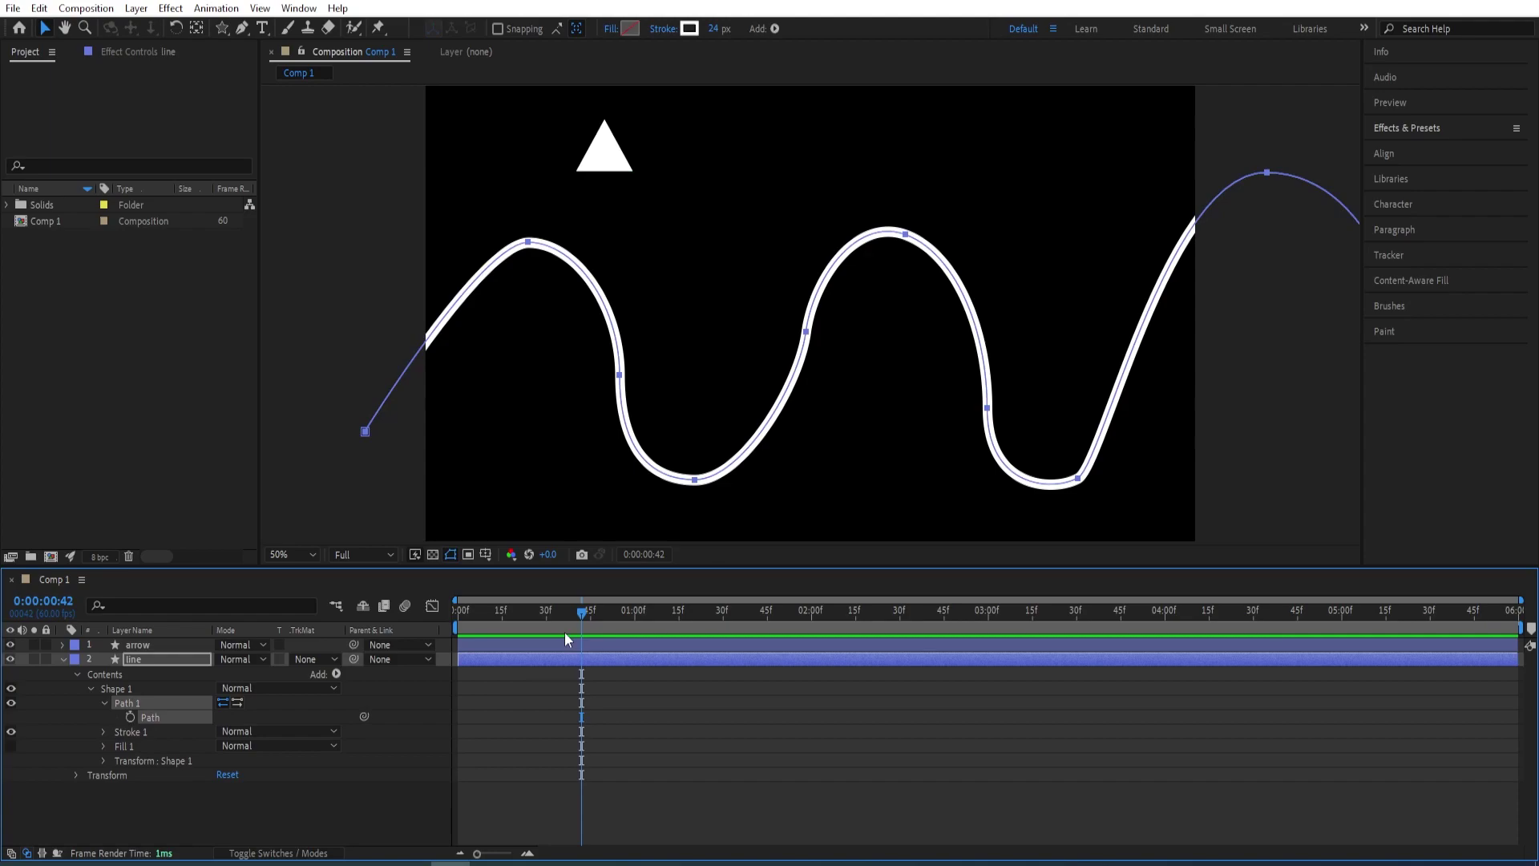
- At the timeline start, paste the line's path into the arrow's Position and scrub to check
{"action": "left_click_drag", "start_coordinate": [579, 614], "coordinate": [391, 619]}
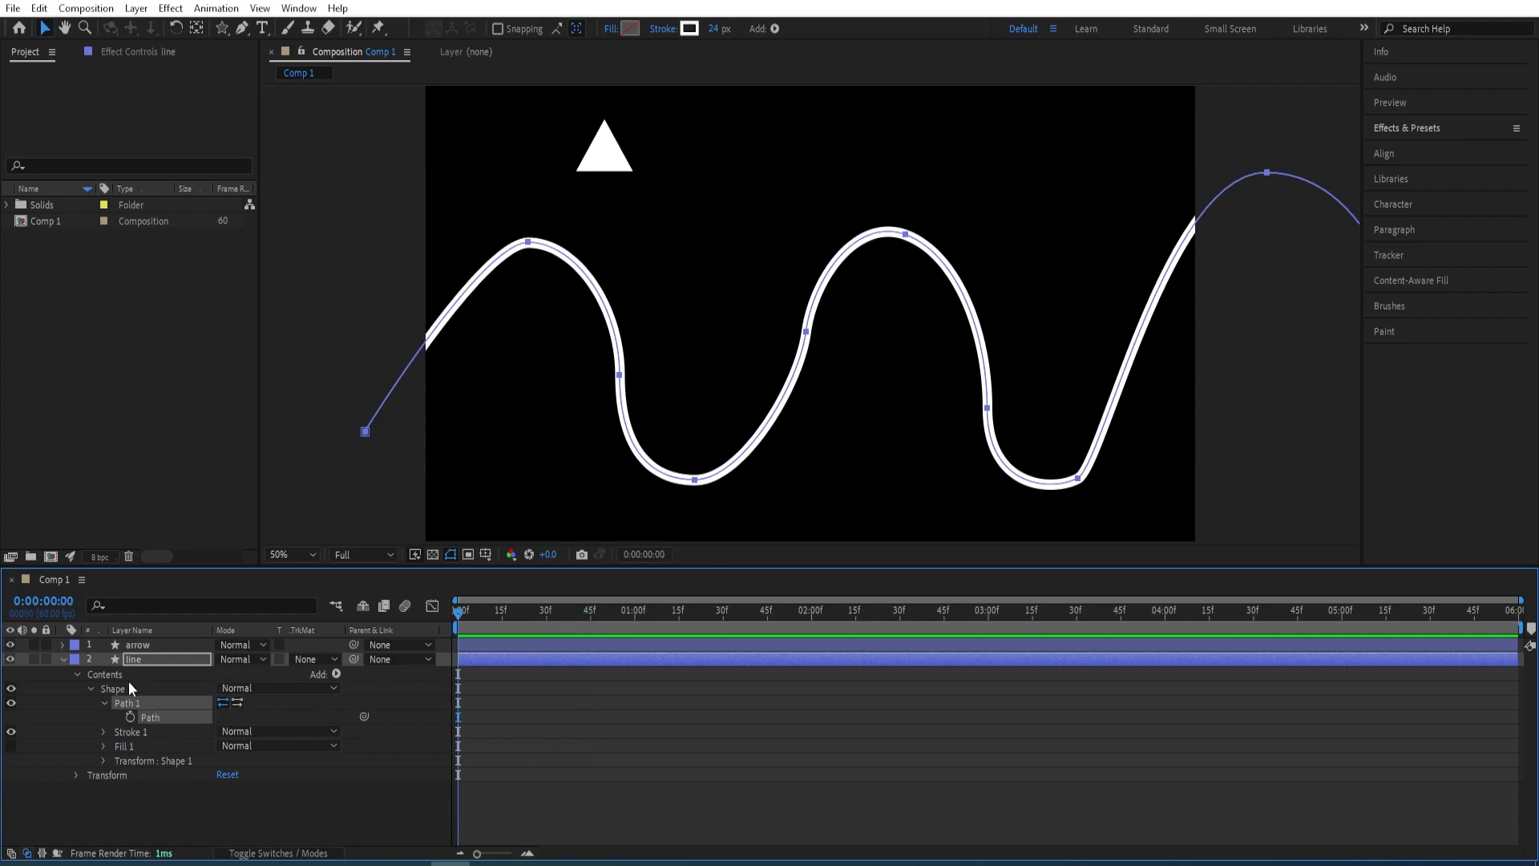
{"action": "left_click", "coordinate": [71, 646]}
{"action": "left_click", "coordinate": [63, 646]}
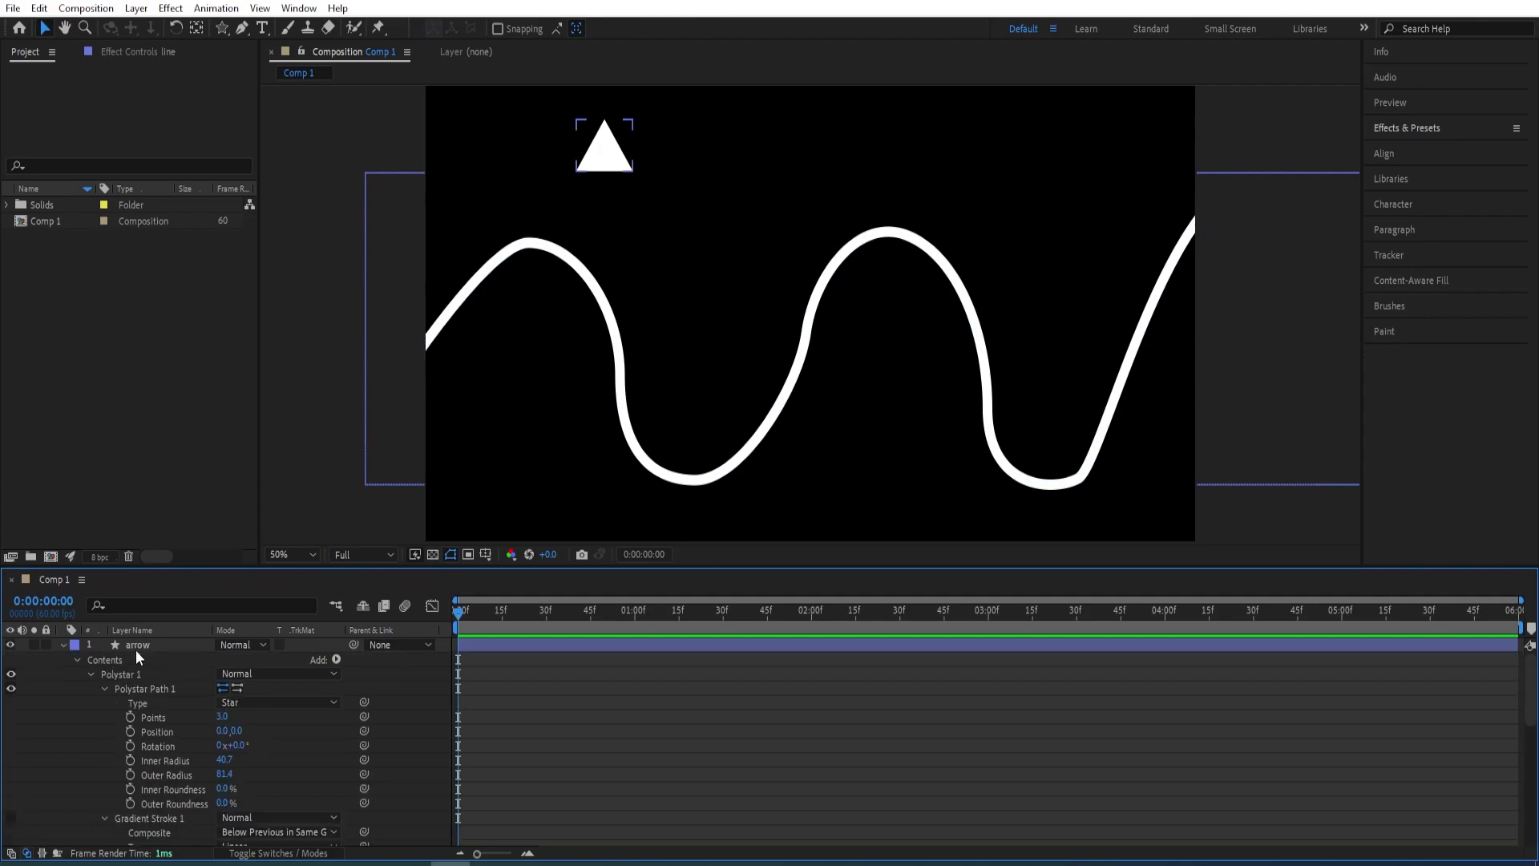
{"action": "left_click", "coordinate": [78, 659]}
{"action": "left_click", "coordinate": [76, 674]}
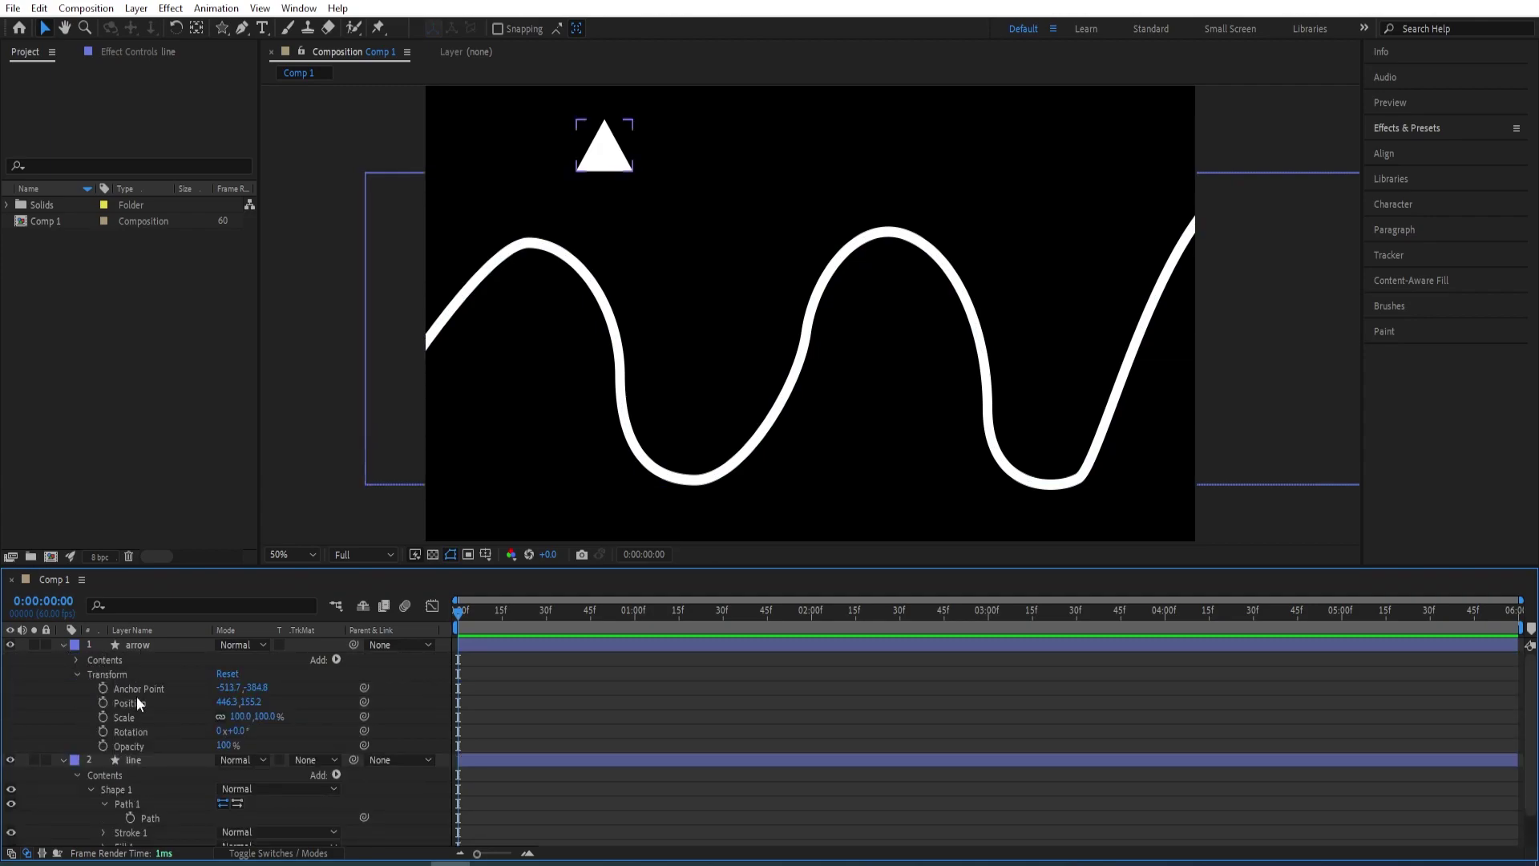
{"action": "left_click", "coordinate": [127, 704]}
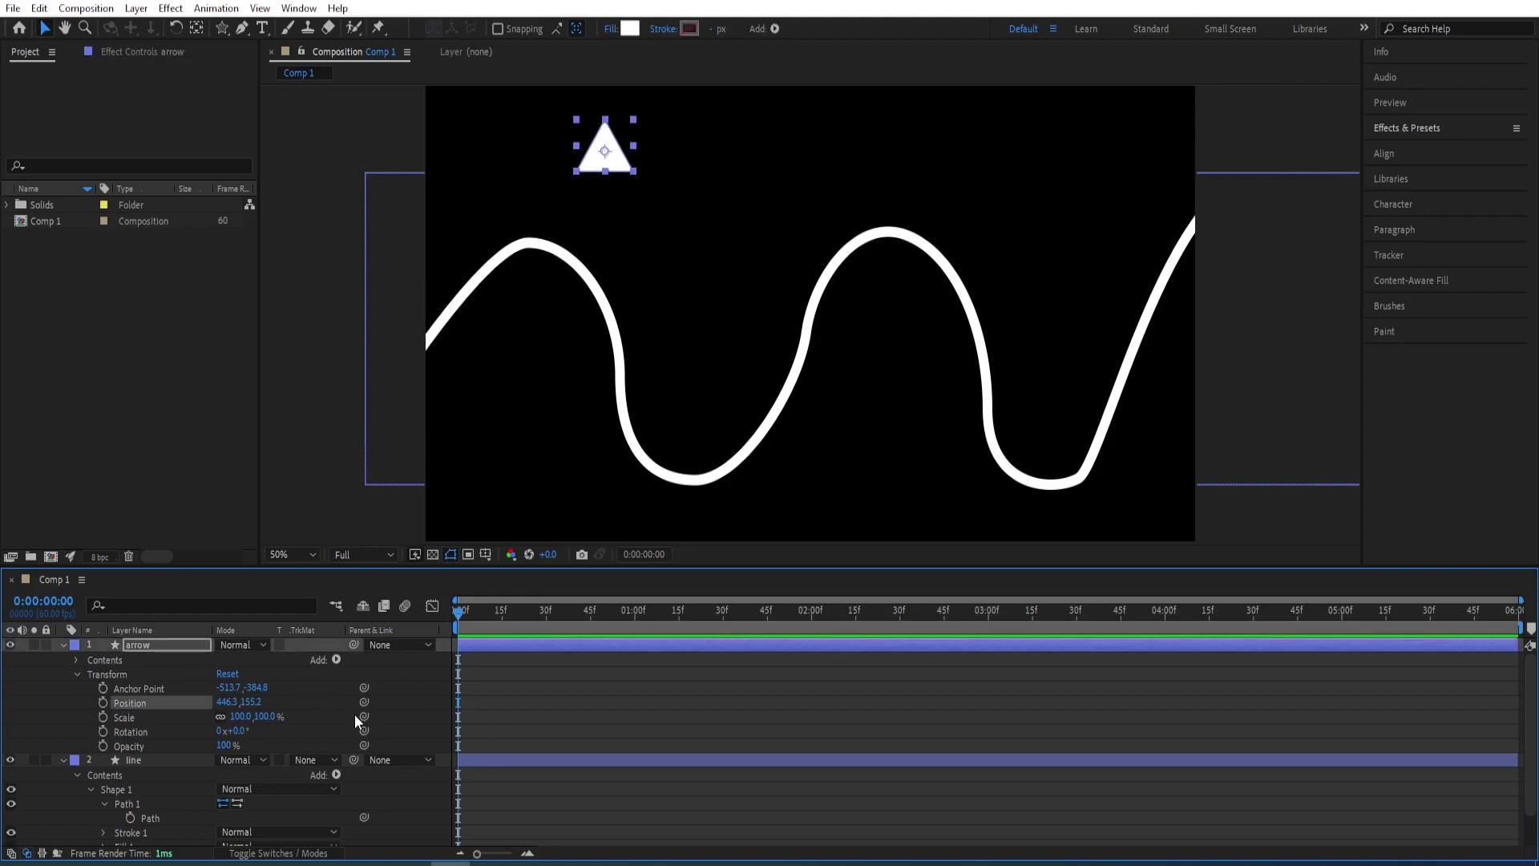
{"action": "key", "text": "ctrl+v"}
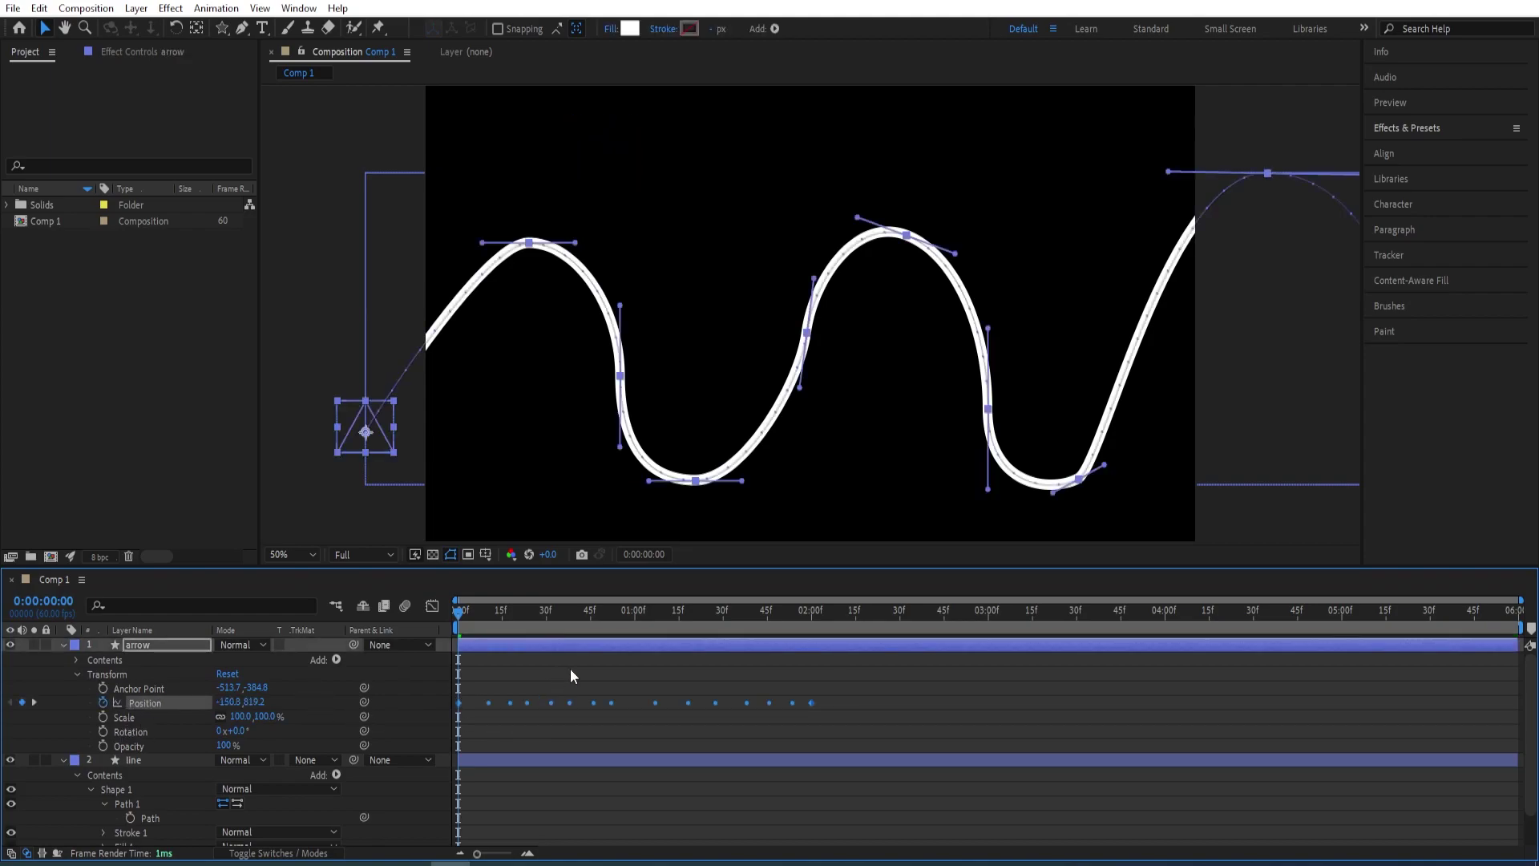
{"action": "left_click_drag", "start_coordinate": [463, 610], "coordinate": [536, 571]}
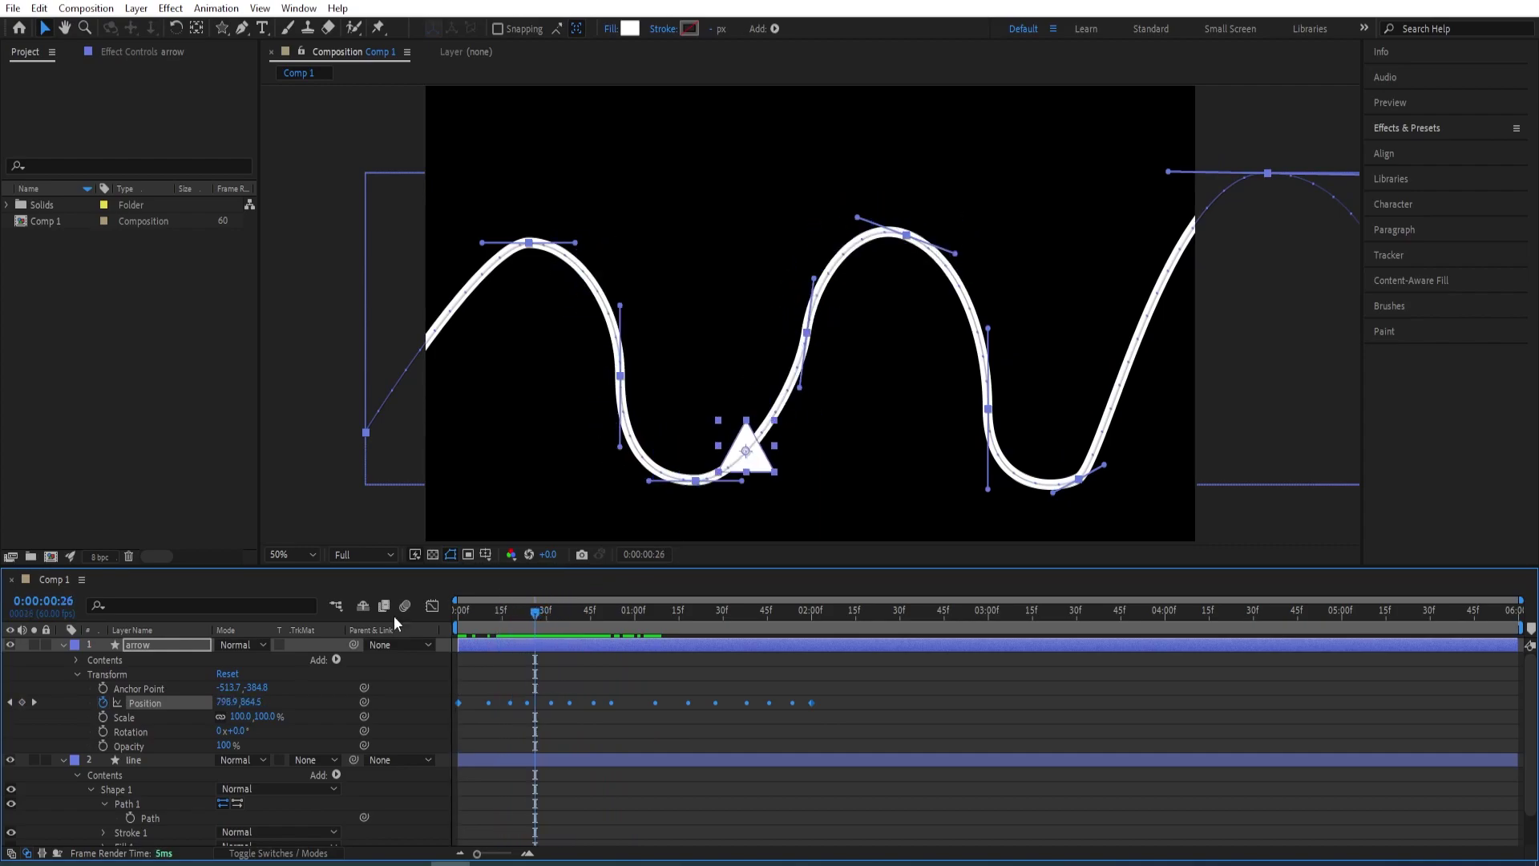
- Set the arrow to Orient Along Path and rotate it to about 92° to point forward
{"action": "right_click", "coordinate": [170, 643]}
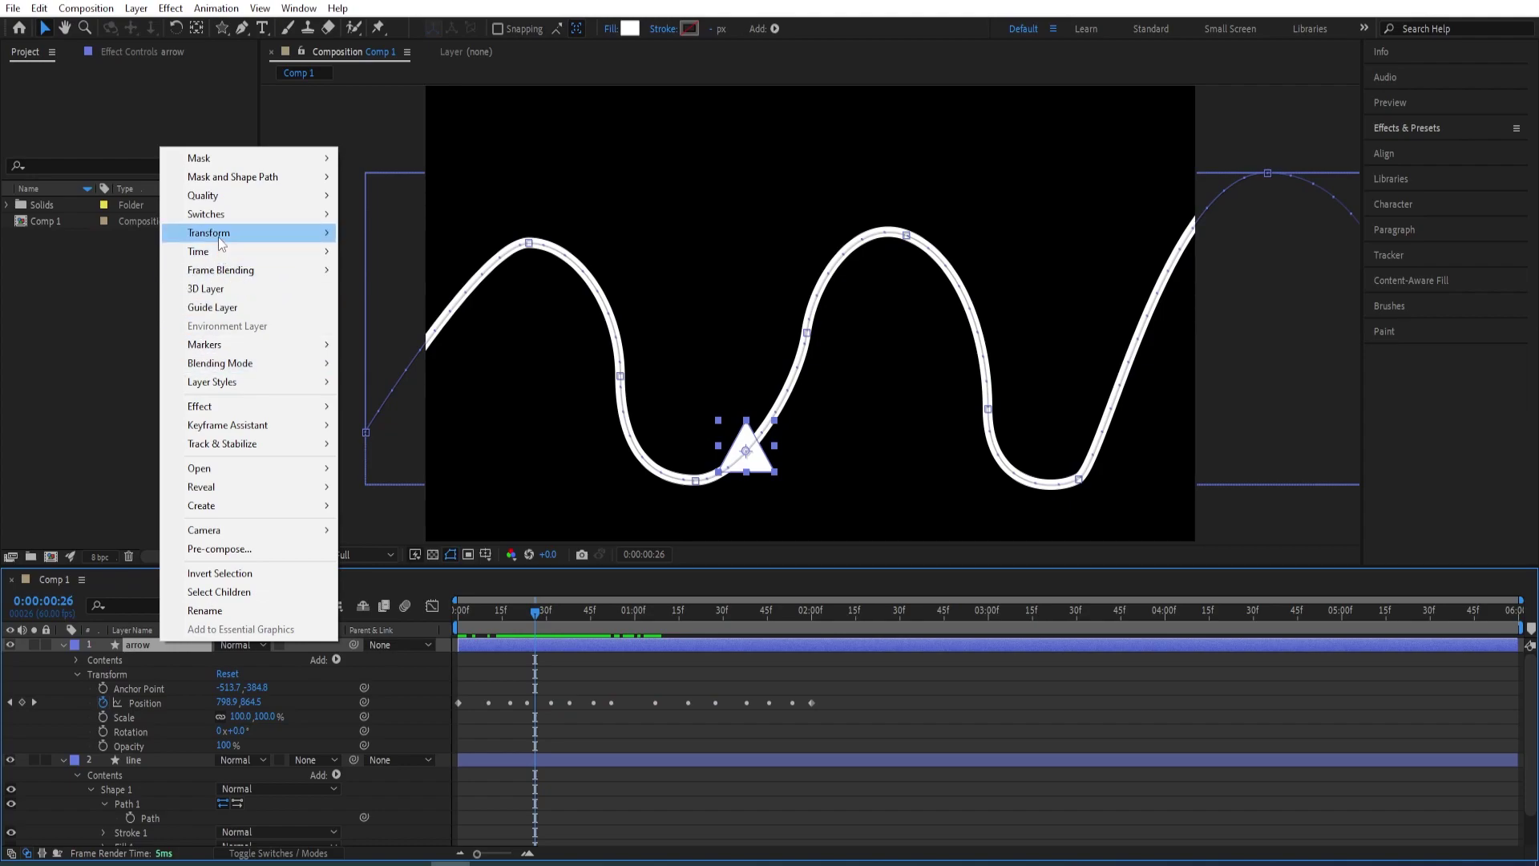
{"action": "mouse_move", "coordinate": [218, 234]}
{"action": "left_click", "coordinate": [398, 517]}
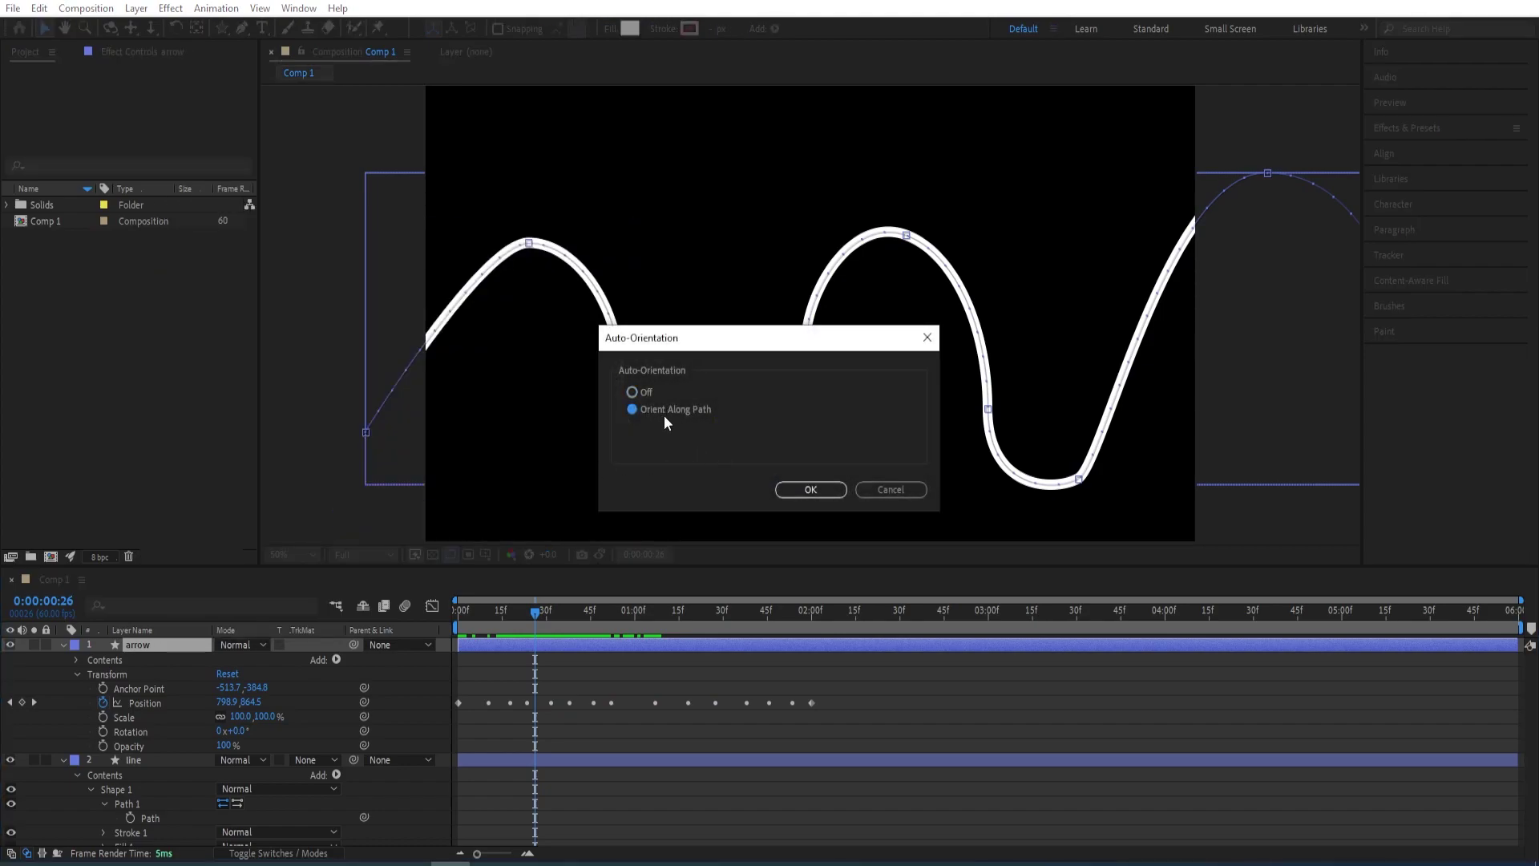
{"action": "left_click", "coordinate": [807, 493]}
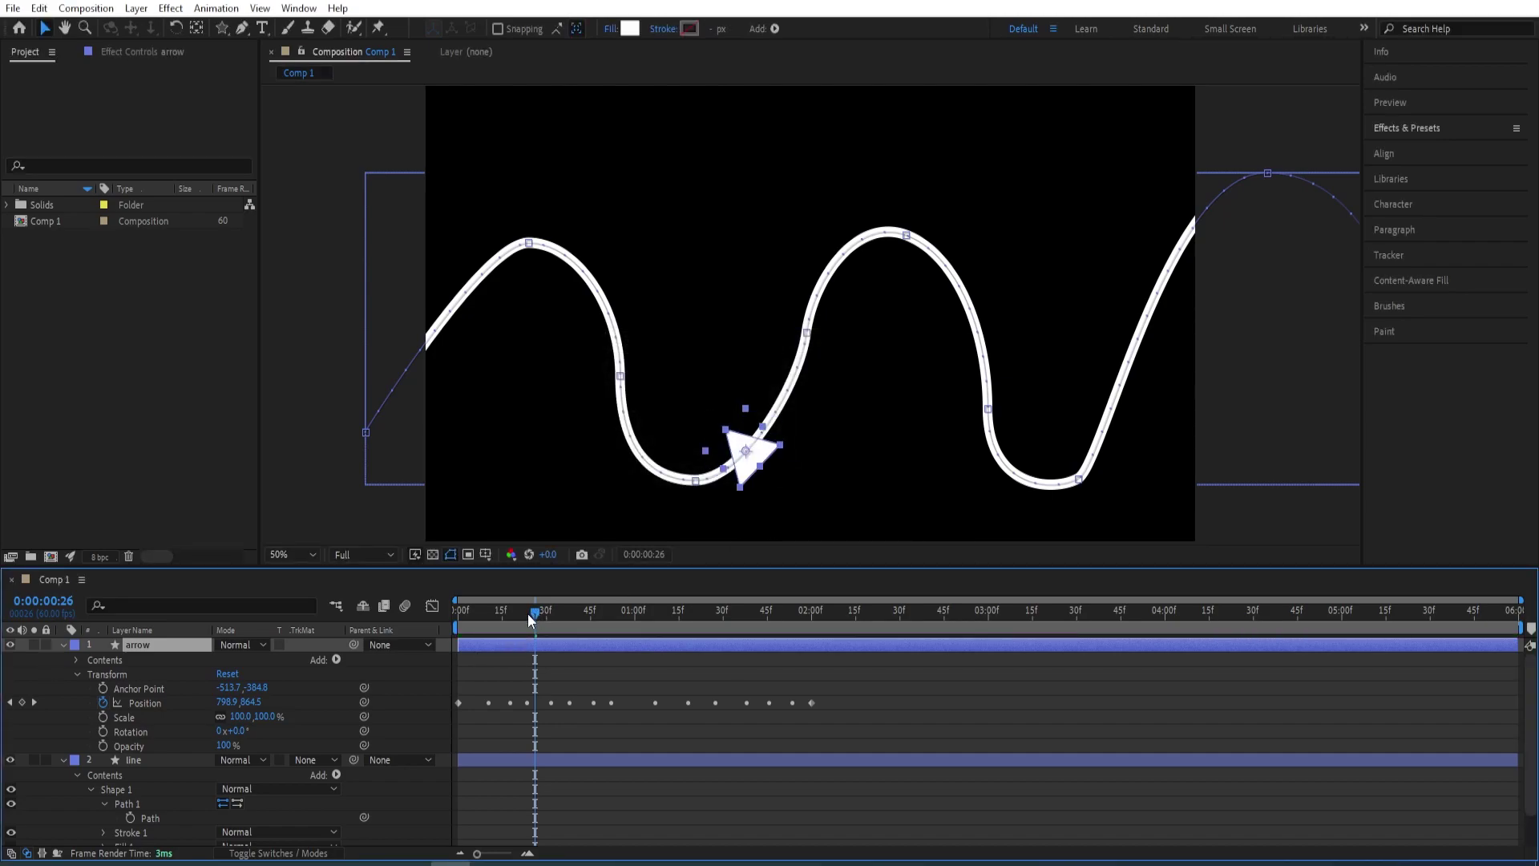
{"action": "left_click_drag", "start_coordinate": [527, 613], "coordinate": [478, 604]}
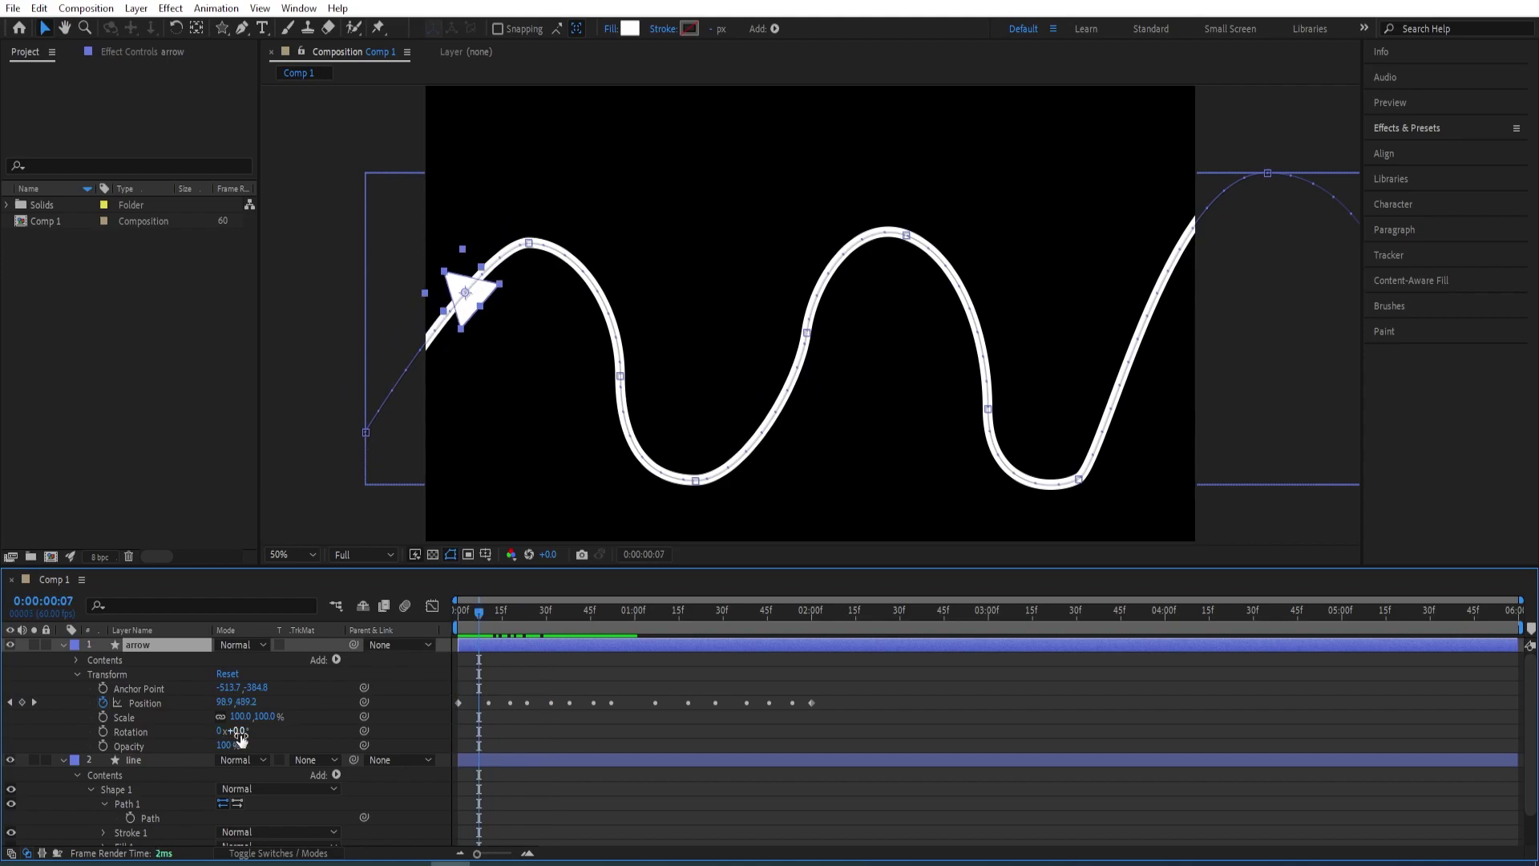
{"action": "left_click_drag", "start_coordinate": [238, 735], "coordinate": [303, 726]}
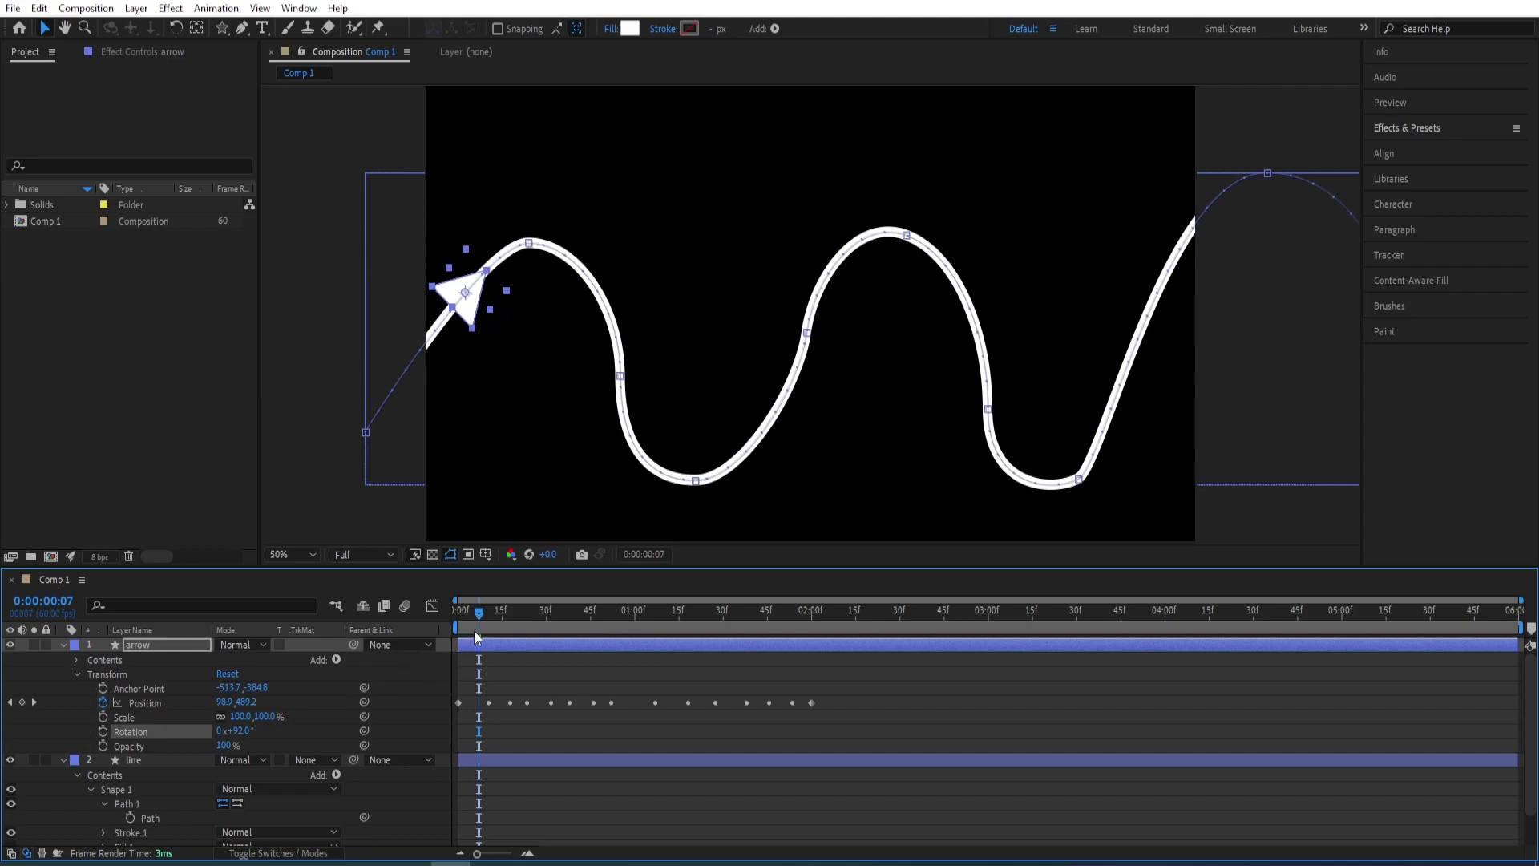
{"action": "left_click_drag", "start_coordinate": [473, 630], "coordinate": [605, 580]}
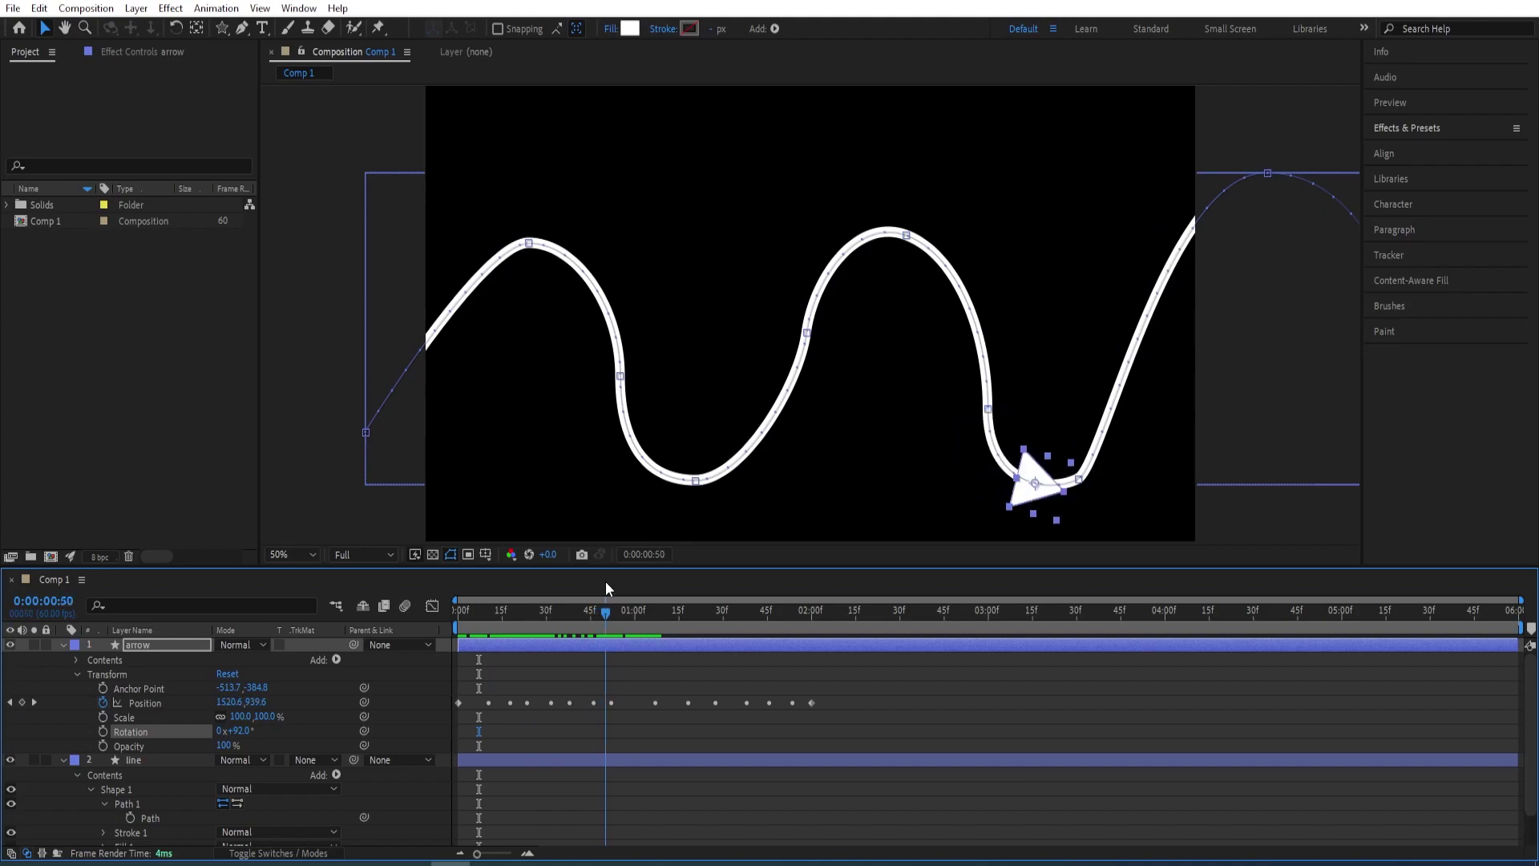
- Add Trim Paths to the line layer's contents
{"action": "left_click", "coordinate": [62, 644]}
{"action": "left_click", "coordinate": [63, 659]}
{"action": "left_click", "coordinate": [528, 612]}
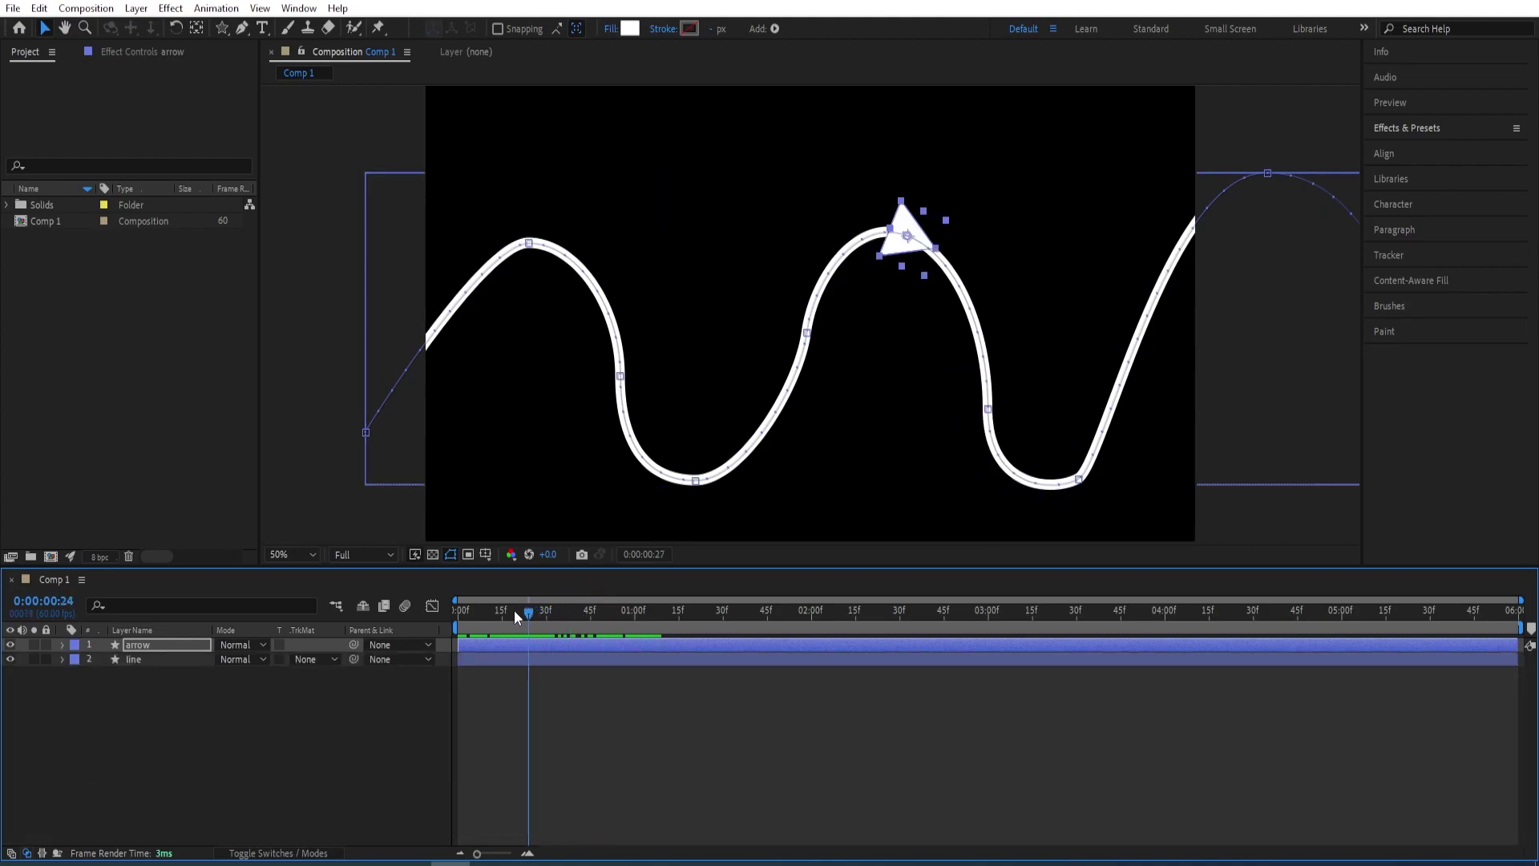
{"action": "left_click_drag", "start_coordinate": [516, 614], "coordinate": [584, 612]}
{"action": "left_click", "coordinate": [147, 659]}
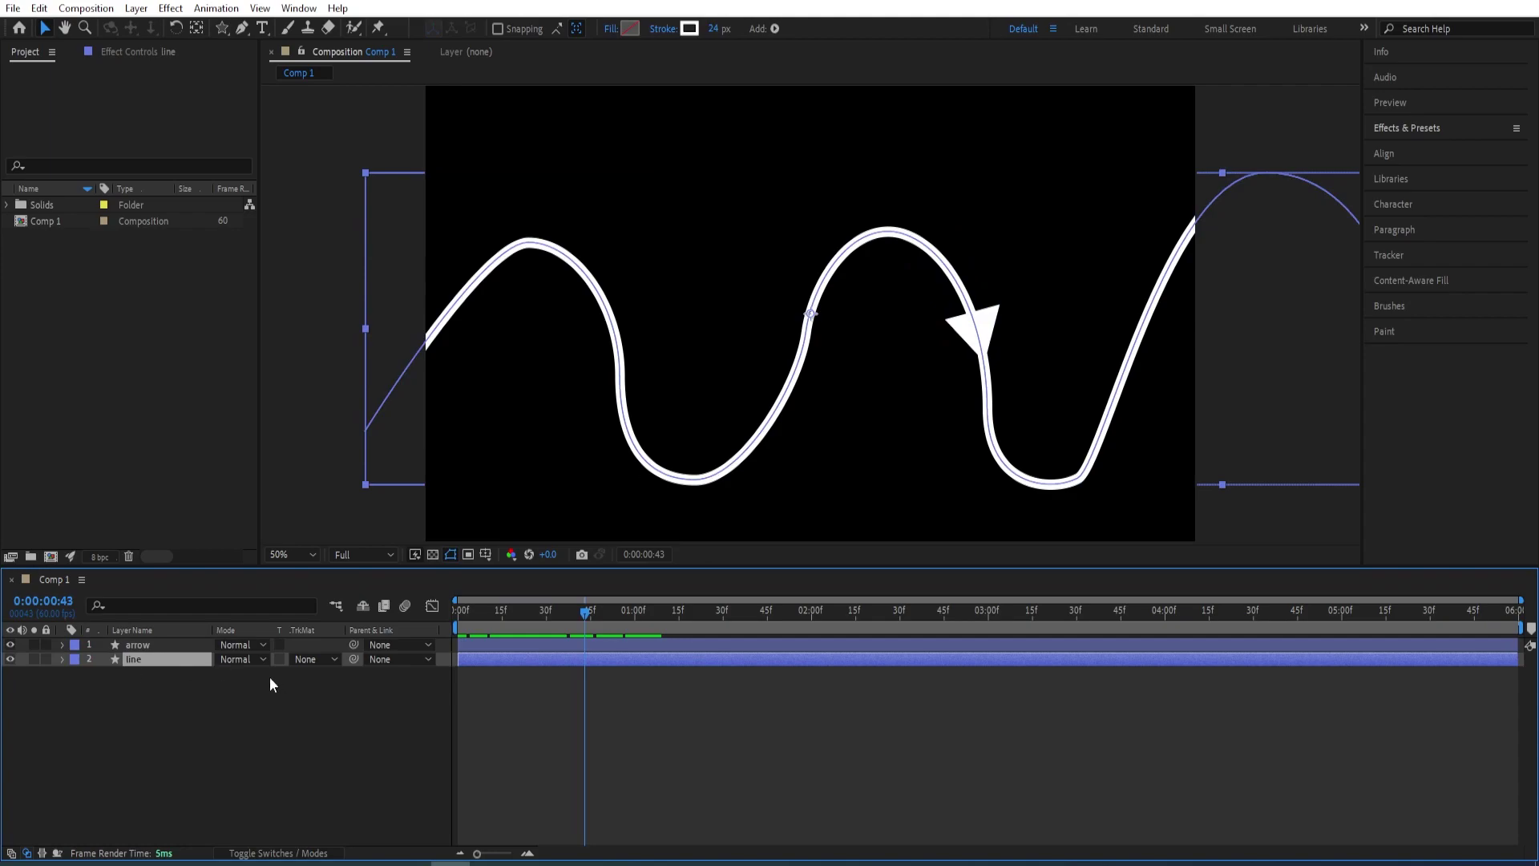
{"action": "left_click", "coordinate": [63, 659]}
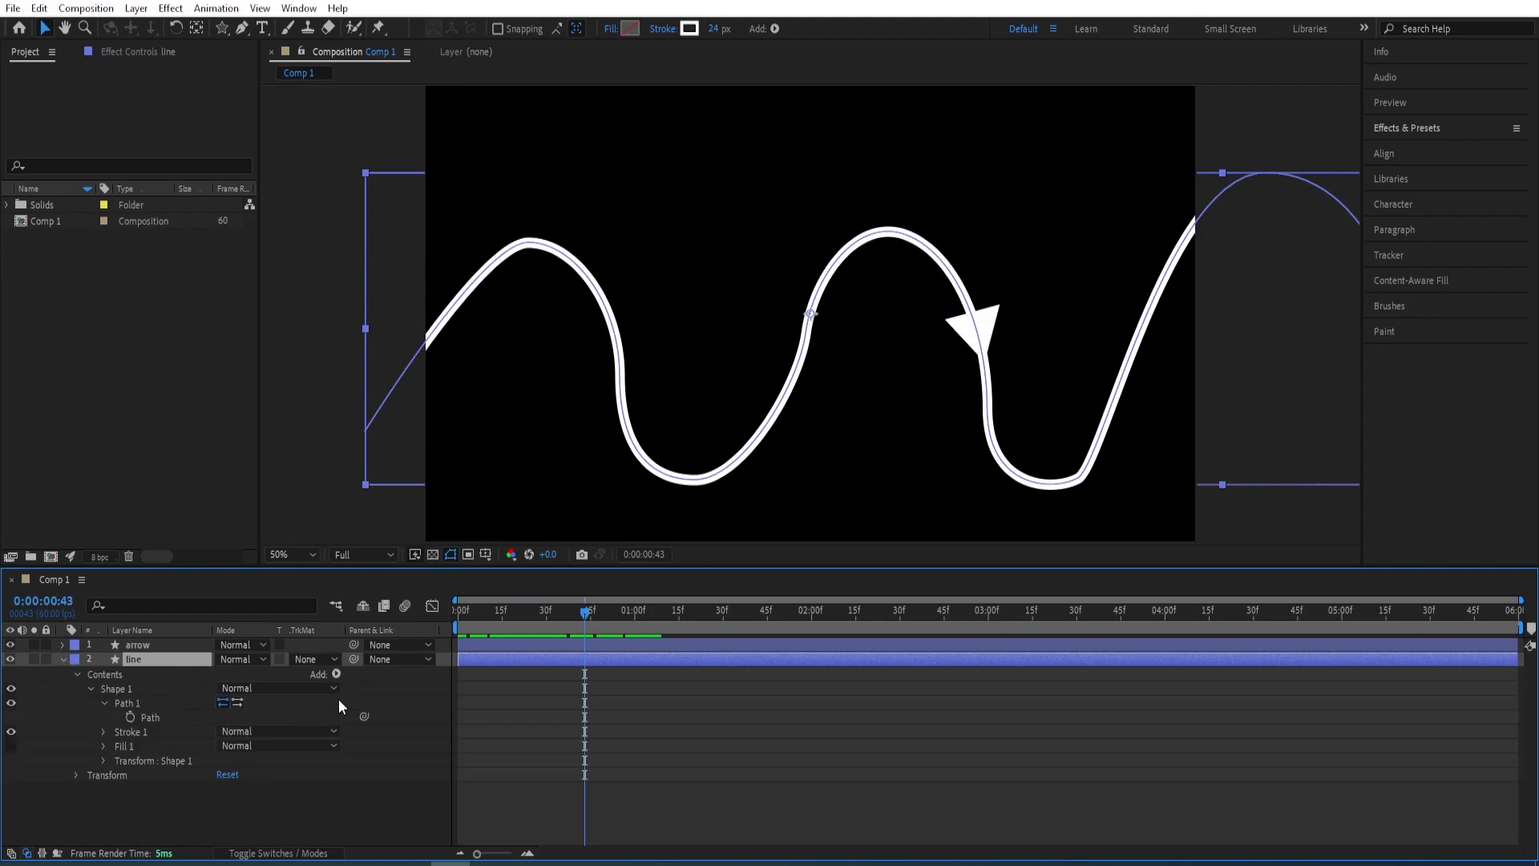
{"action": "left_click", "coordinate": [336, 674]}
{"action": "left_click", "coordinate": [381, 588]}
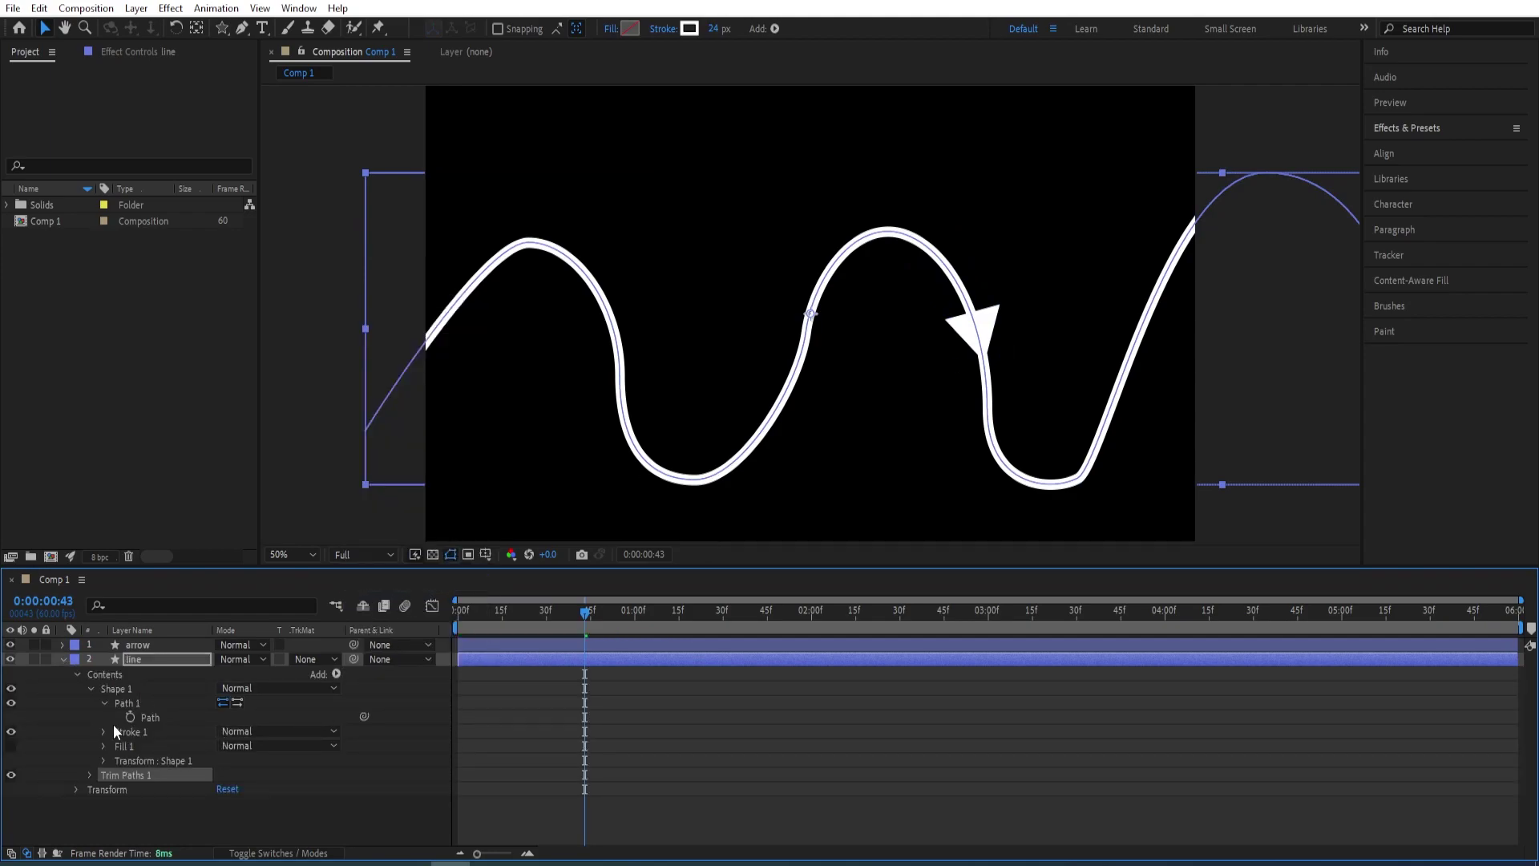
{"action": "left_click", "coordinate": [89, 775]}
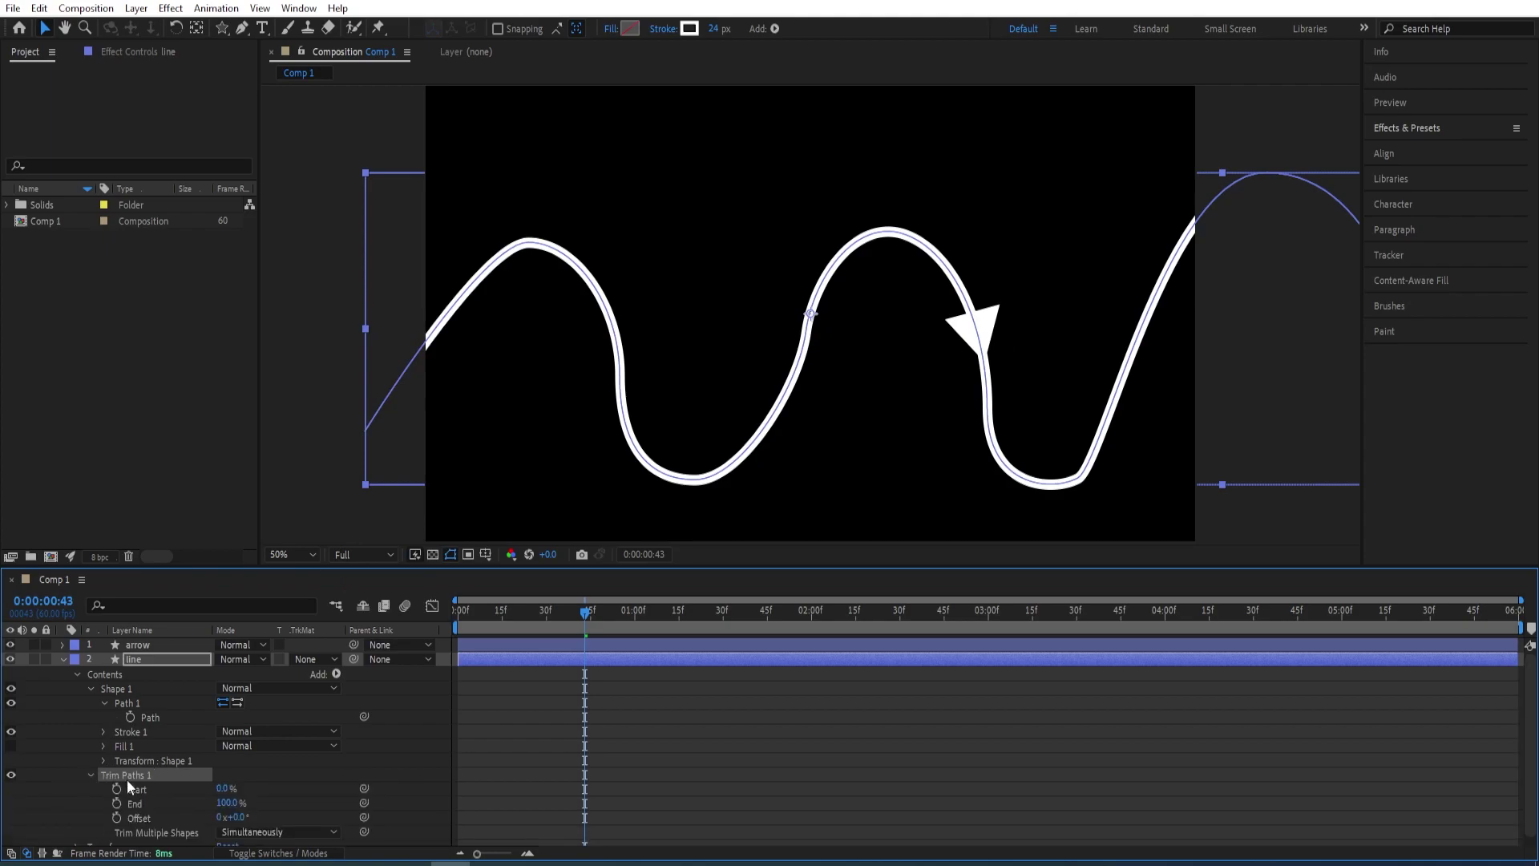
- Keyframe trim End at 0% at 0:00 and 100% at 3:00, then preview
{"action": "left_click_drag", "start_coordinate": [590, 618], "coordinate": [402, 612]}
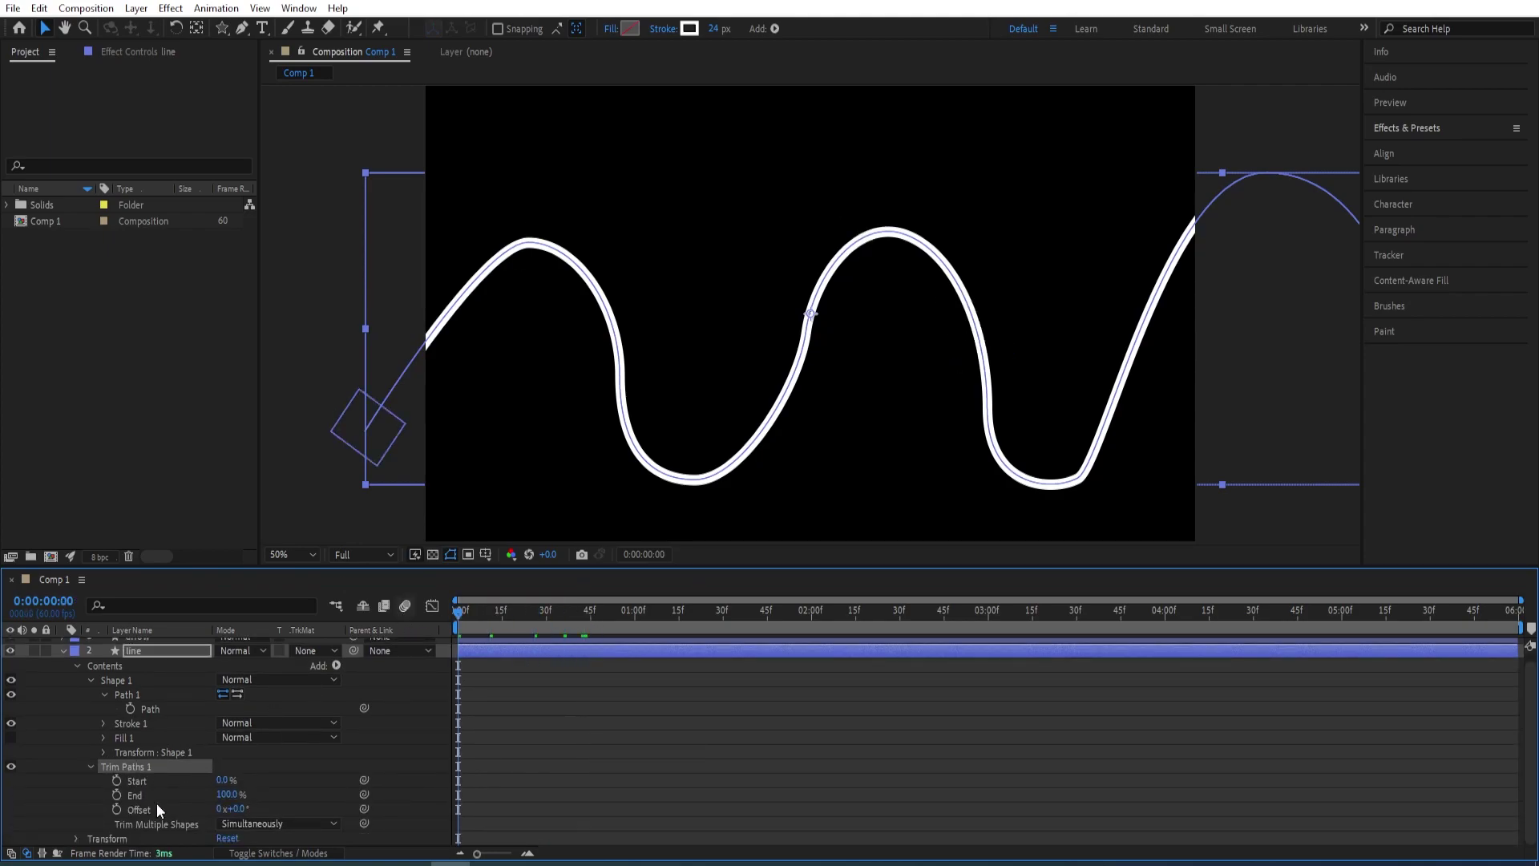
{"action": "left_click_drag", "start_coordinate": [225, 800], "coordinate": [128, 793]}
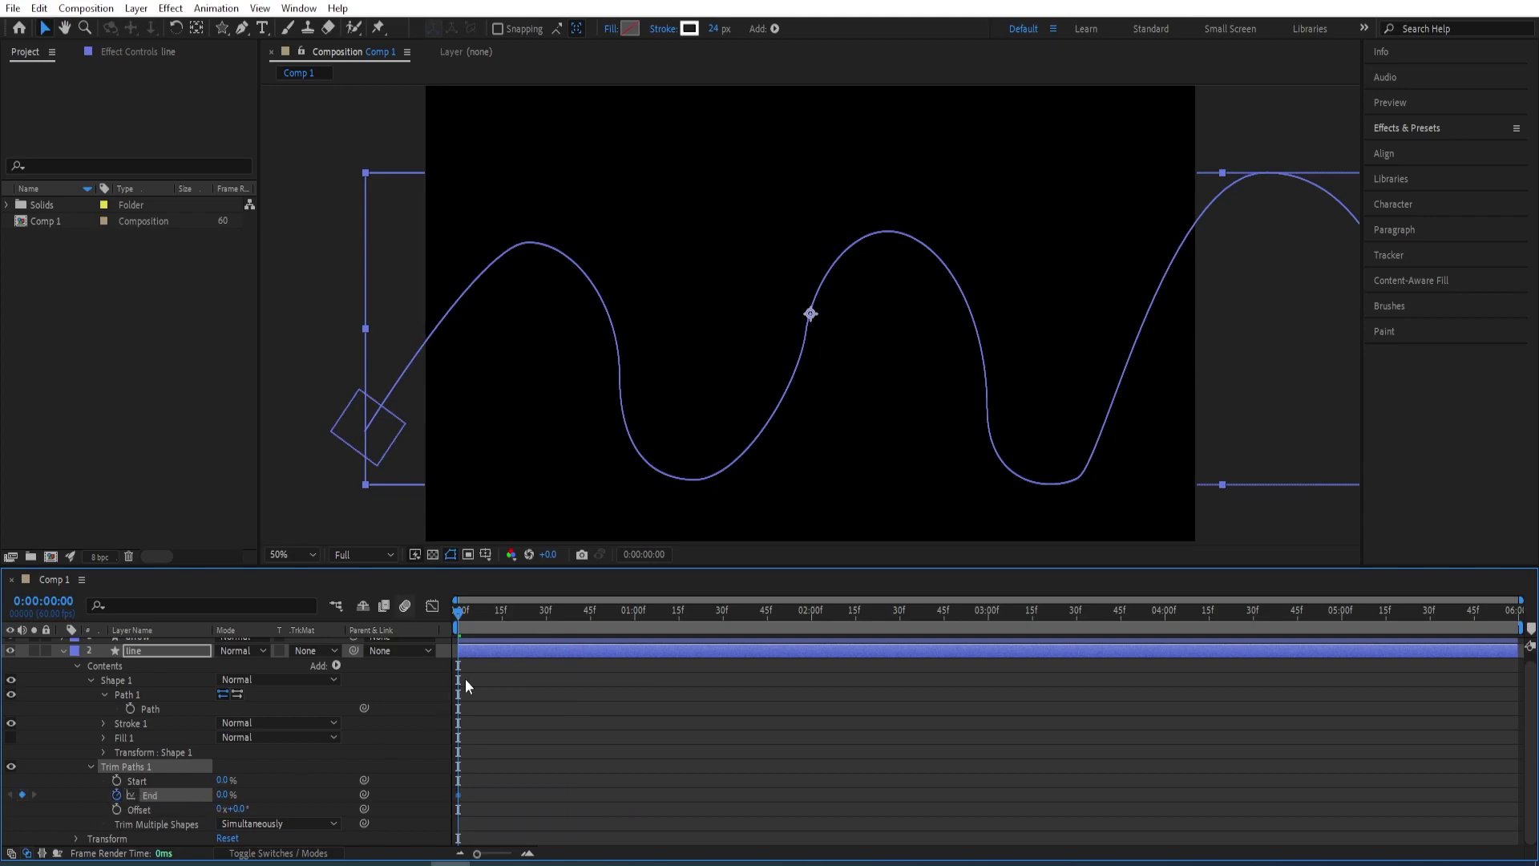
{"action": "left_click_drag", "start_coordinate": [461, 621], "coordinate": [991, 623]}
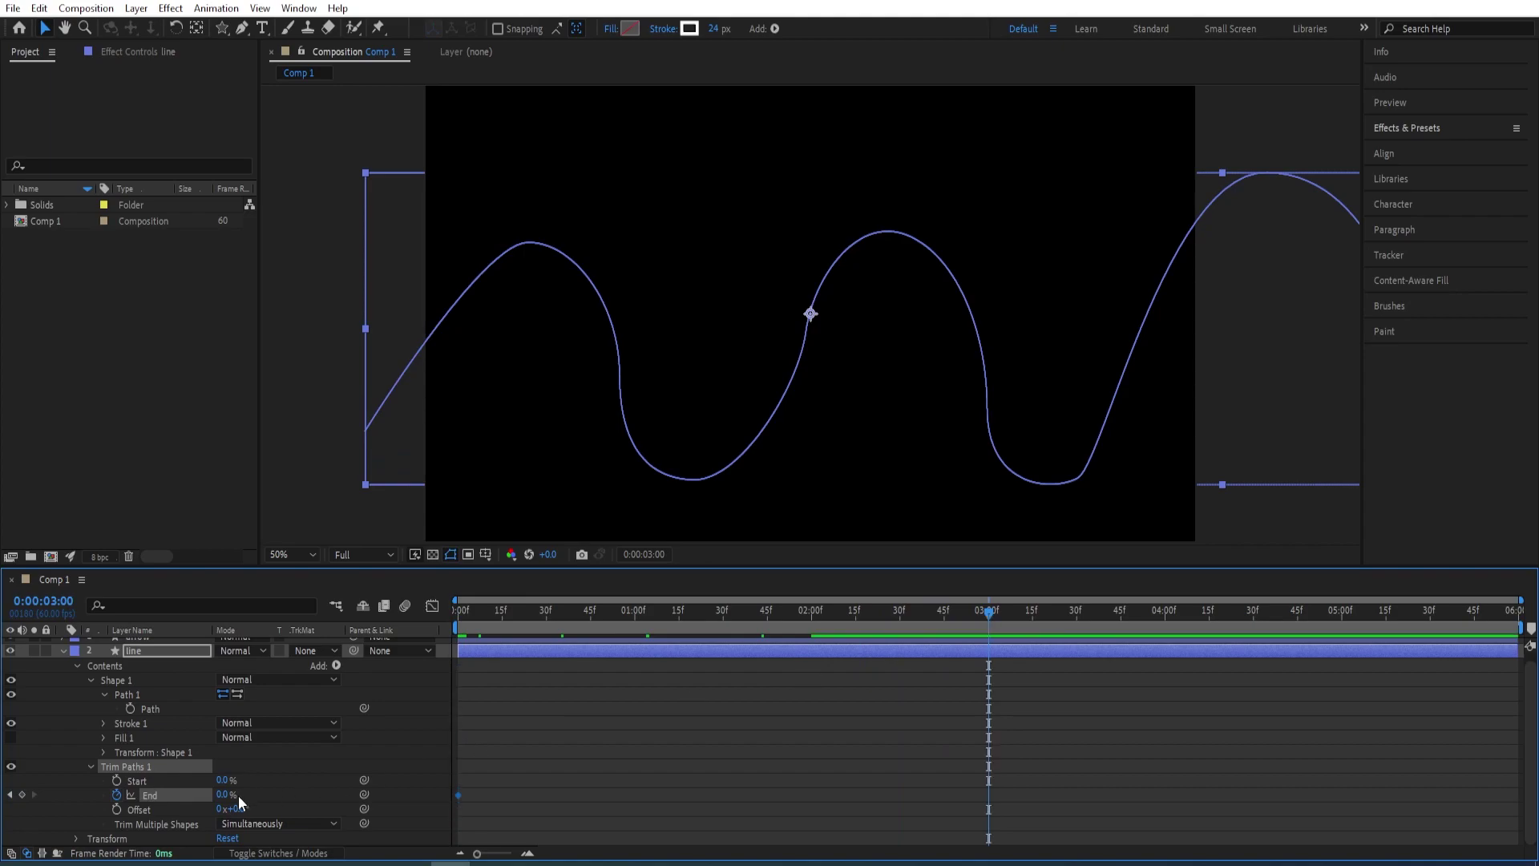
{"action": "left_click_drag", "start_coordinate": [219, 801], "coordinate": [368, 779]}
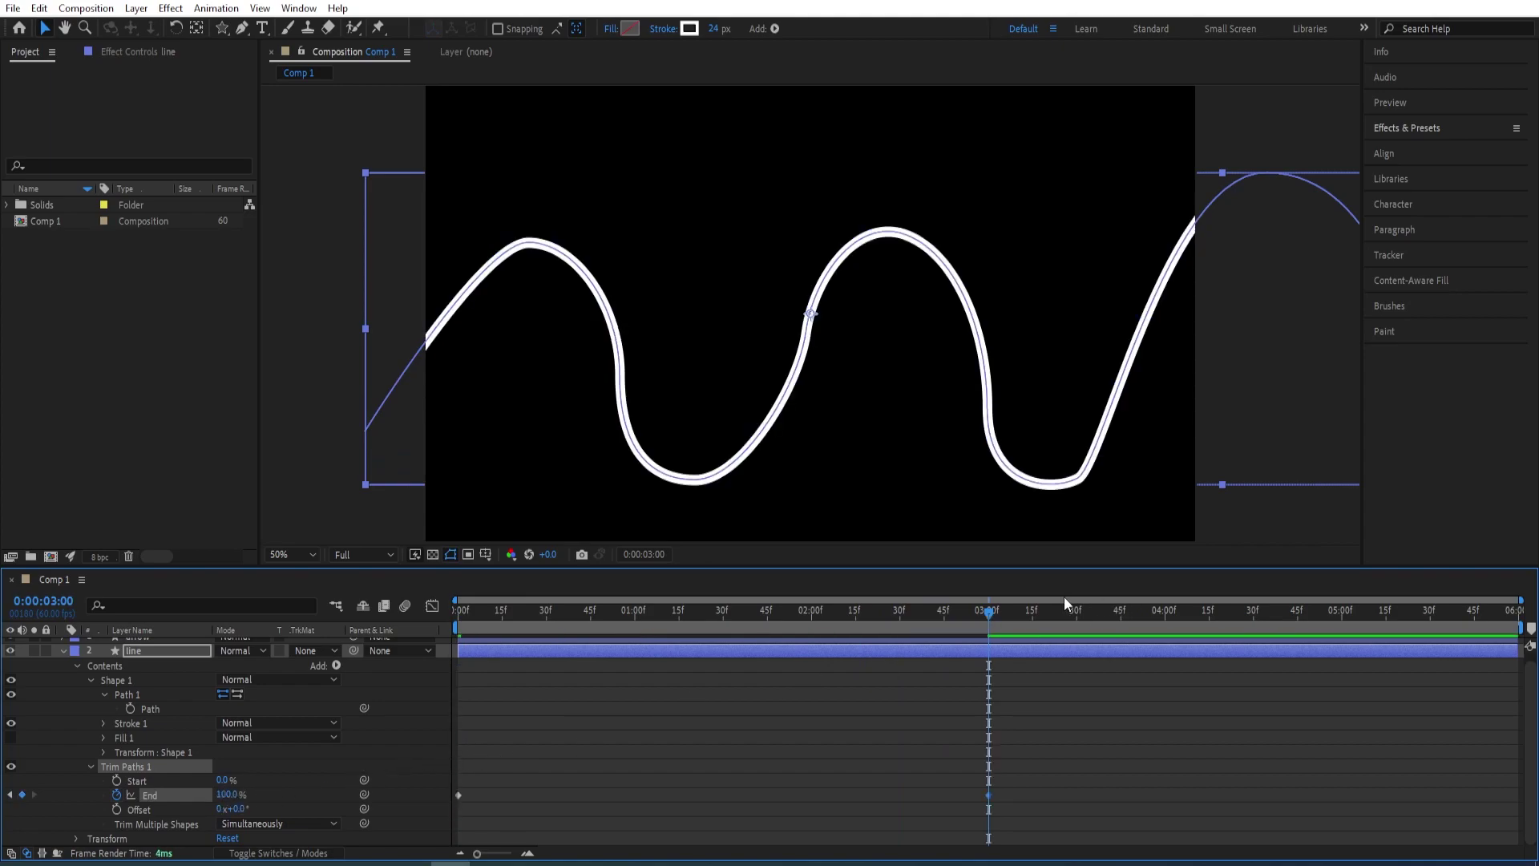
{"action": "left_click_drag", "start_coordinate": [992, 624], "coordinate": [435, 624]}
{"action": "key", "text": "space"}
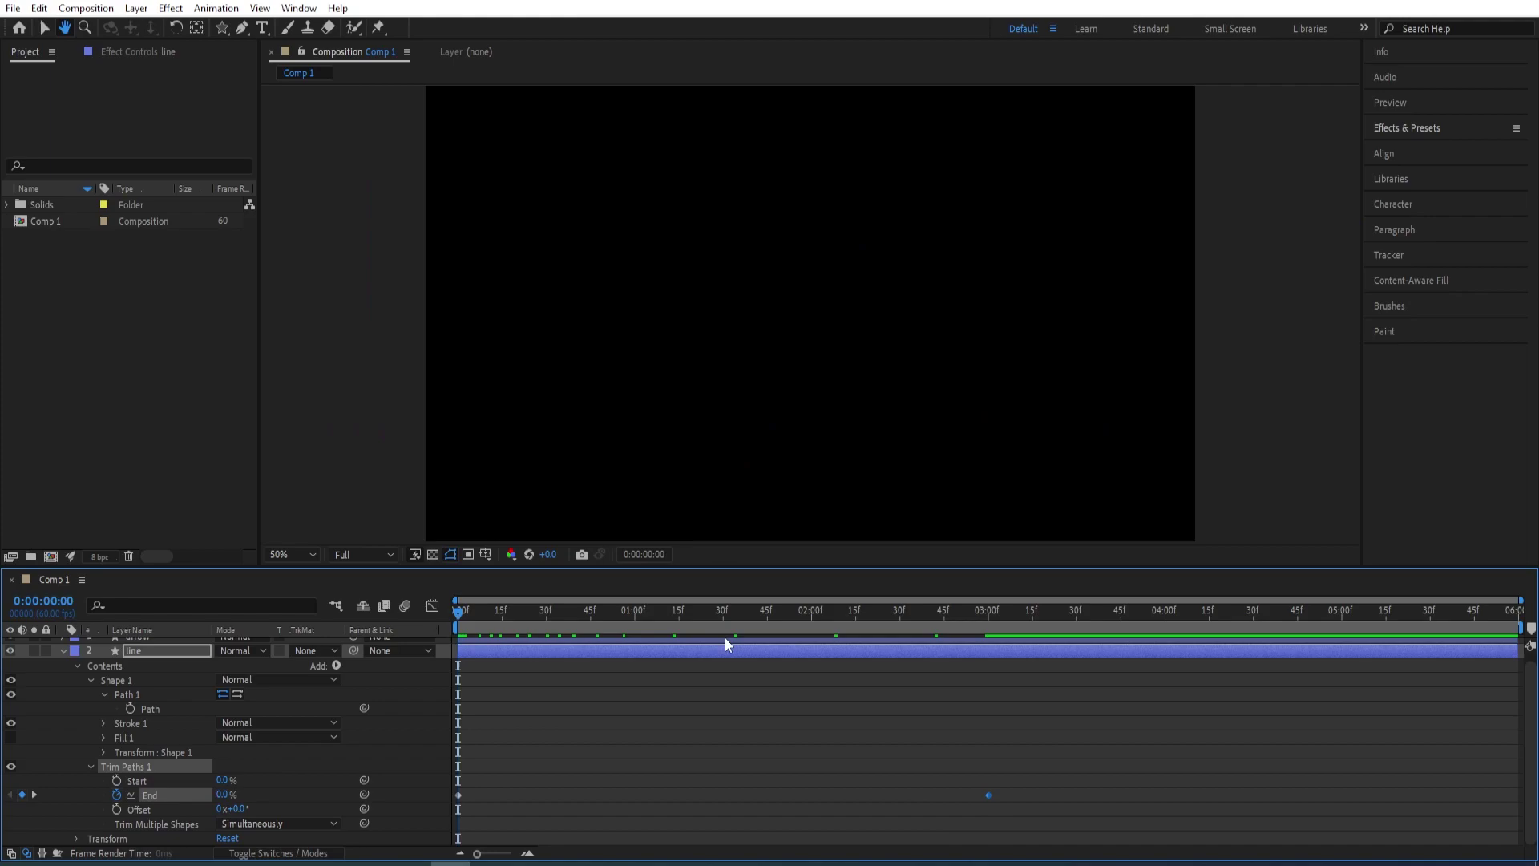
- Drag the arrow's last Position keyframe to 3:00 and preview the synced motion
{"action": "key", "text": "space"}
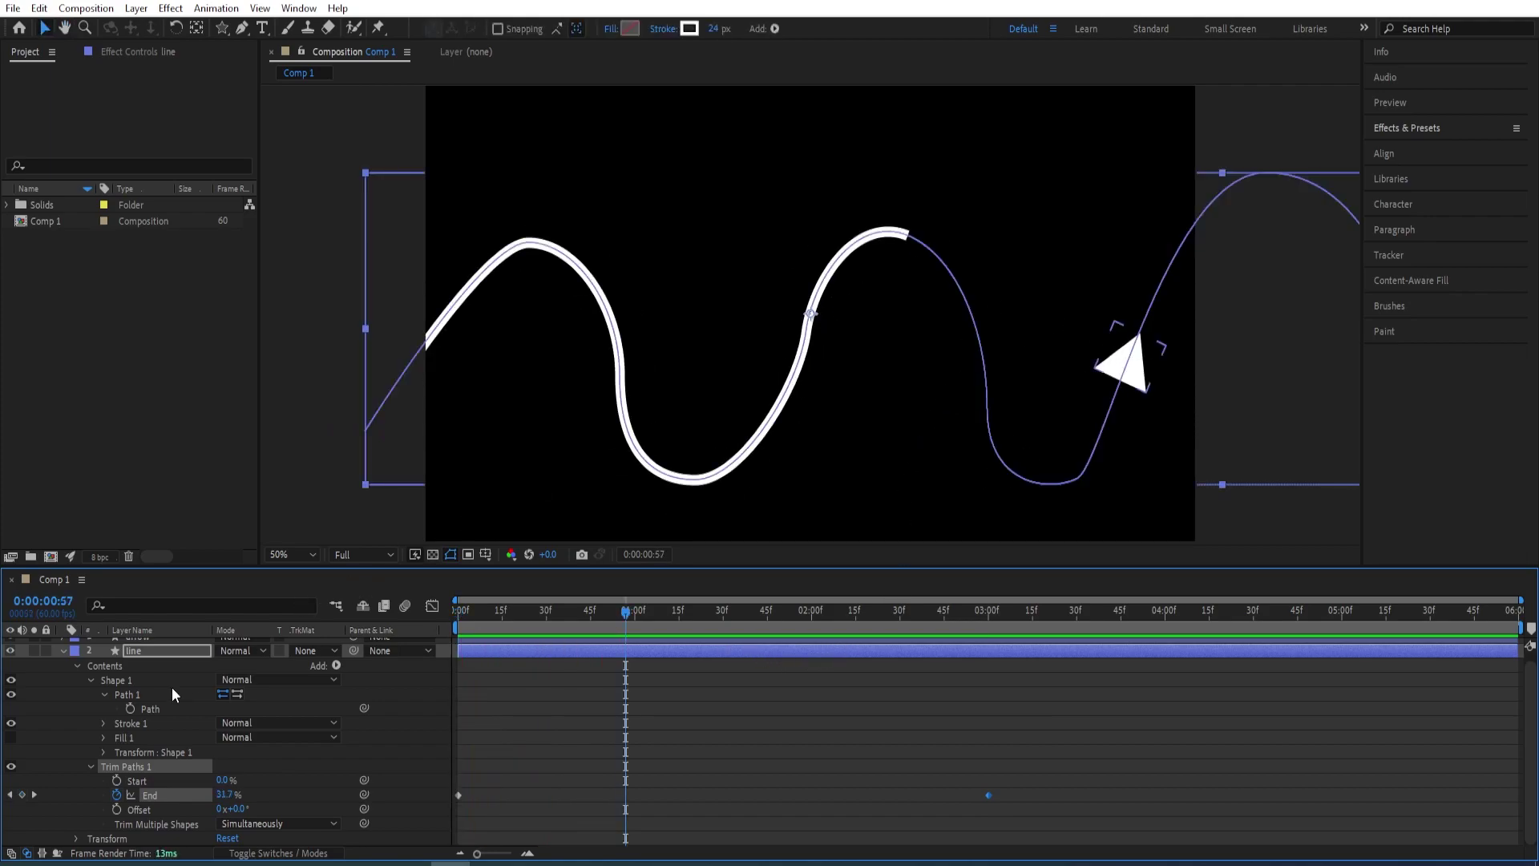
{"action": "scroll", "coordinate": [164, 687], "scroll_direction": "up", "scroll_amount": 1}
{"action": "left_click", "coordinate": [148, 644]}
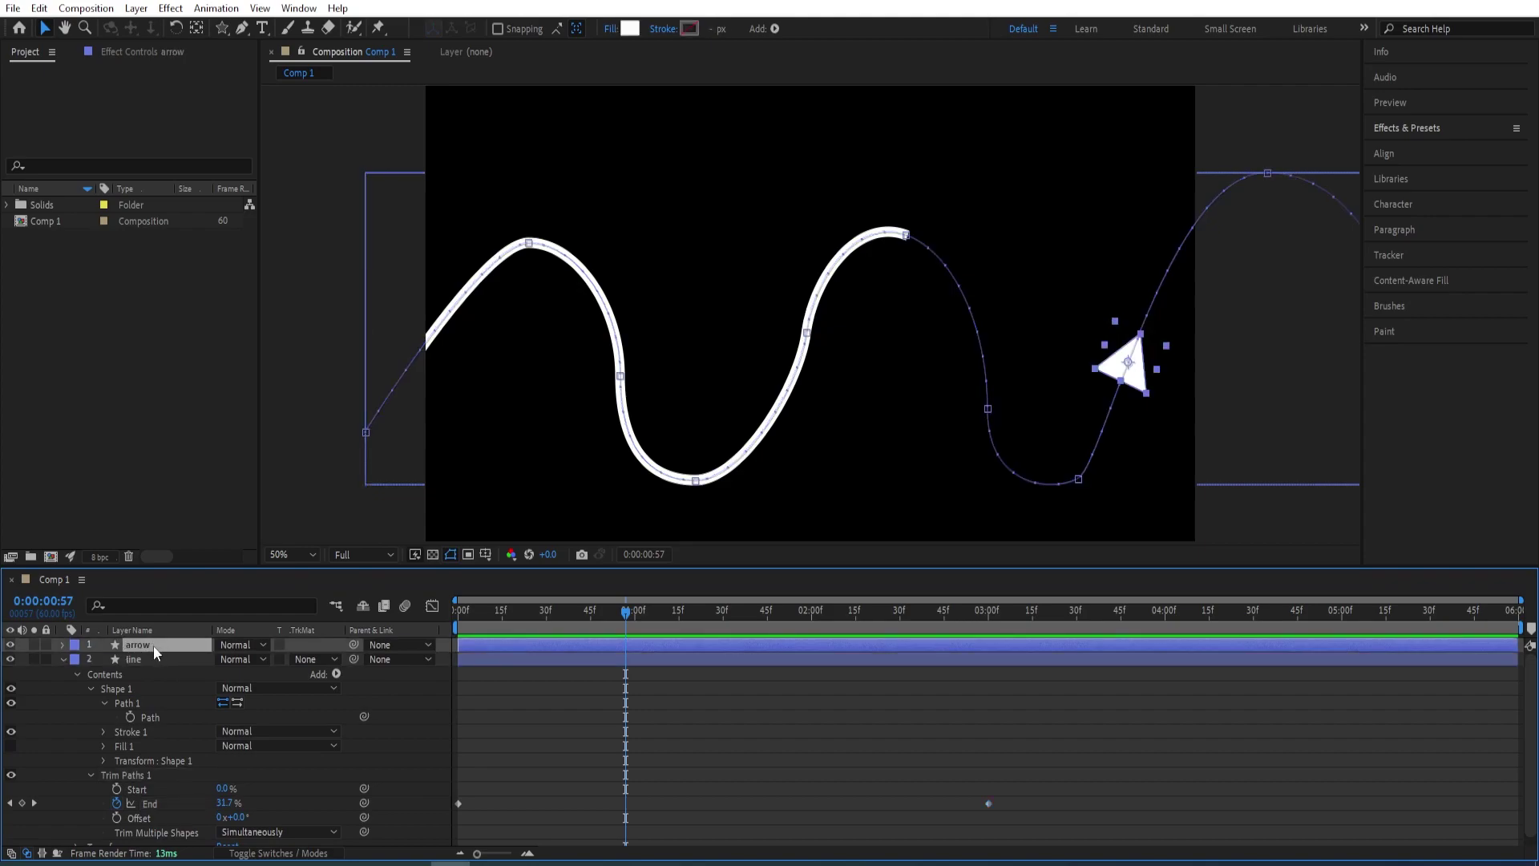
{"action": "key", "text": "u"}
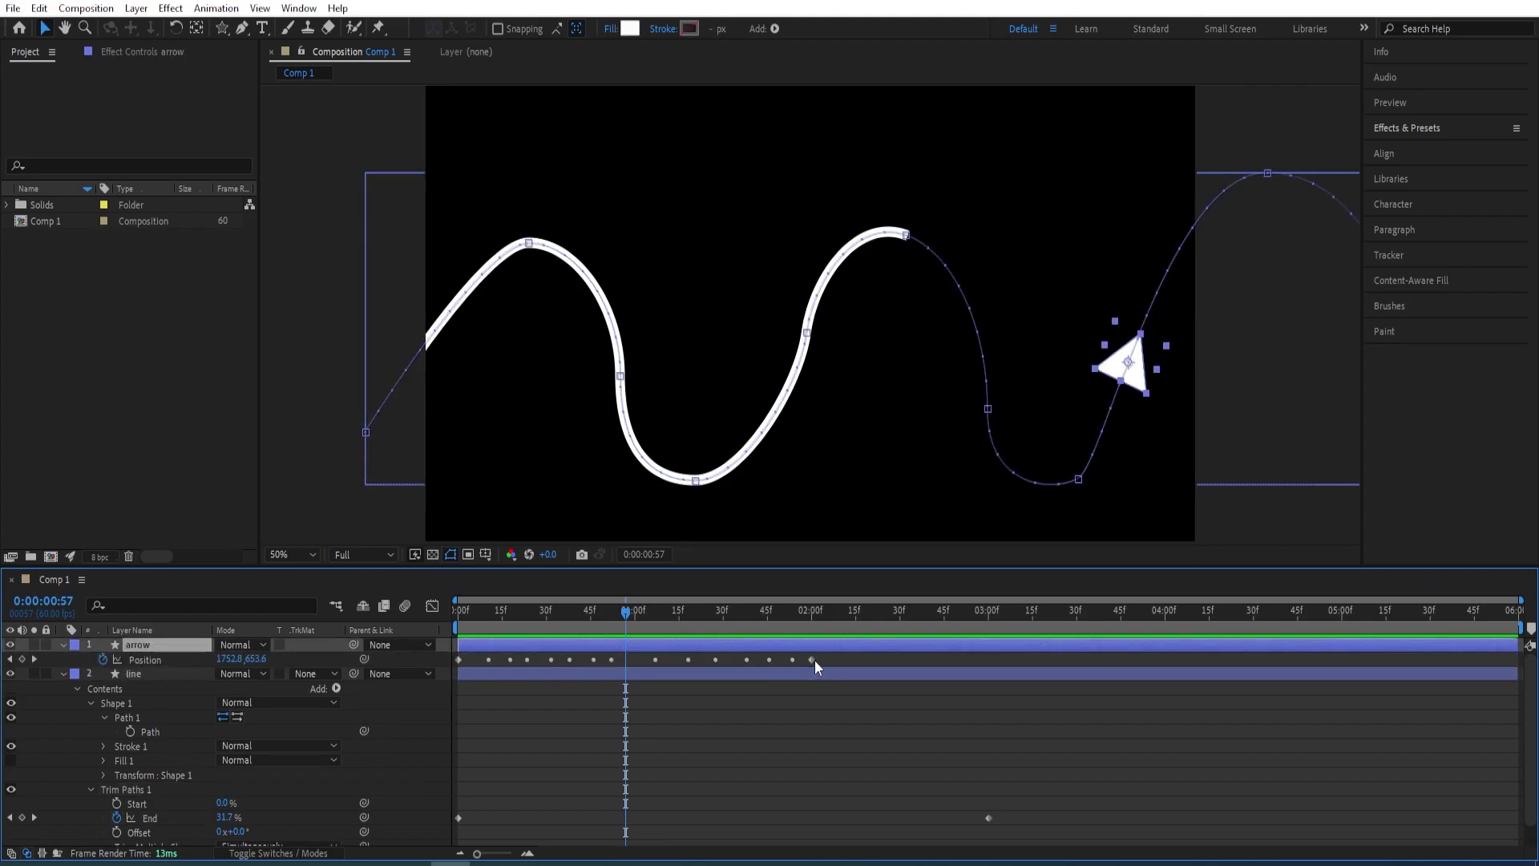
{"action": "left_click_drag", "start_coordinate": [973, 620], "coordinate": [989, 618]}
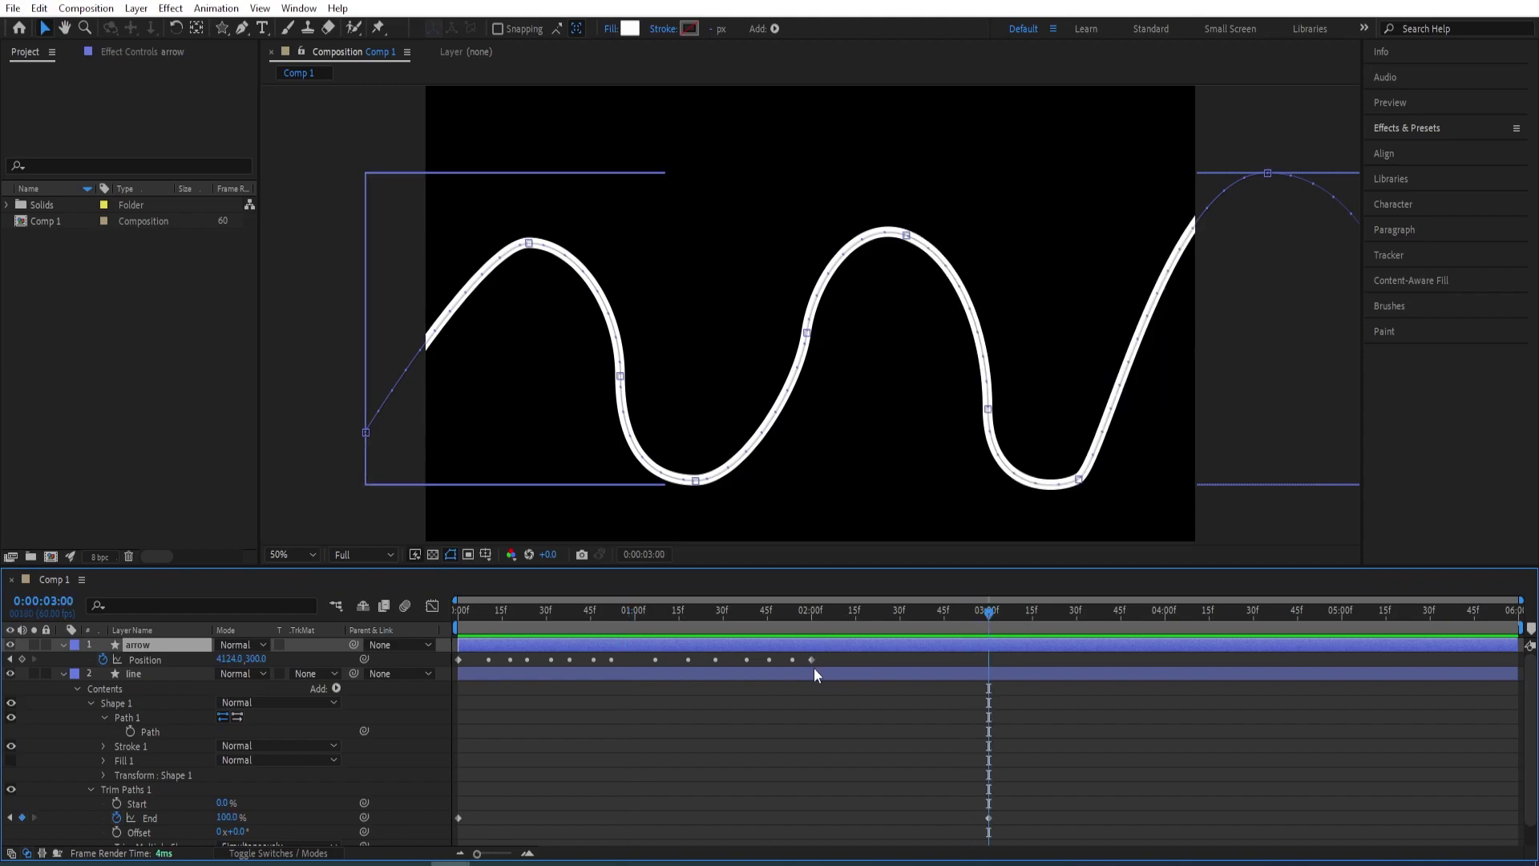
{"action": "left_click_drag", "start_coordinate": [811, 659], "coordinate": [445, 619]}
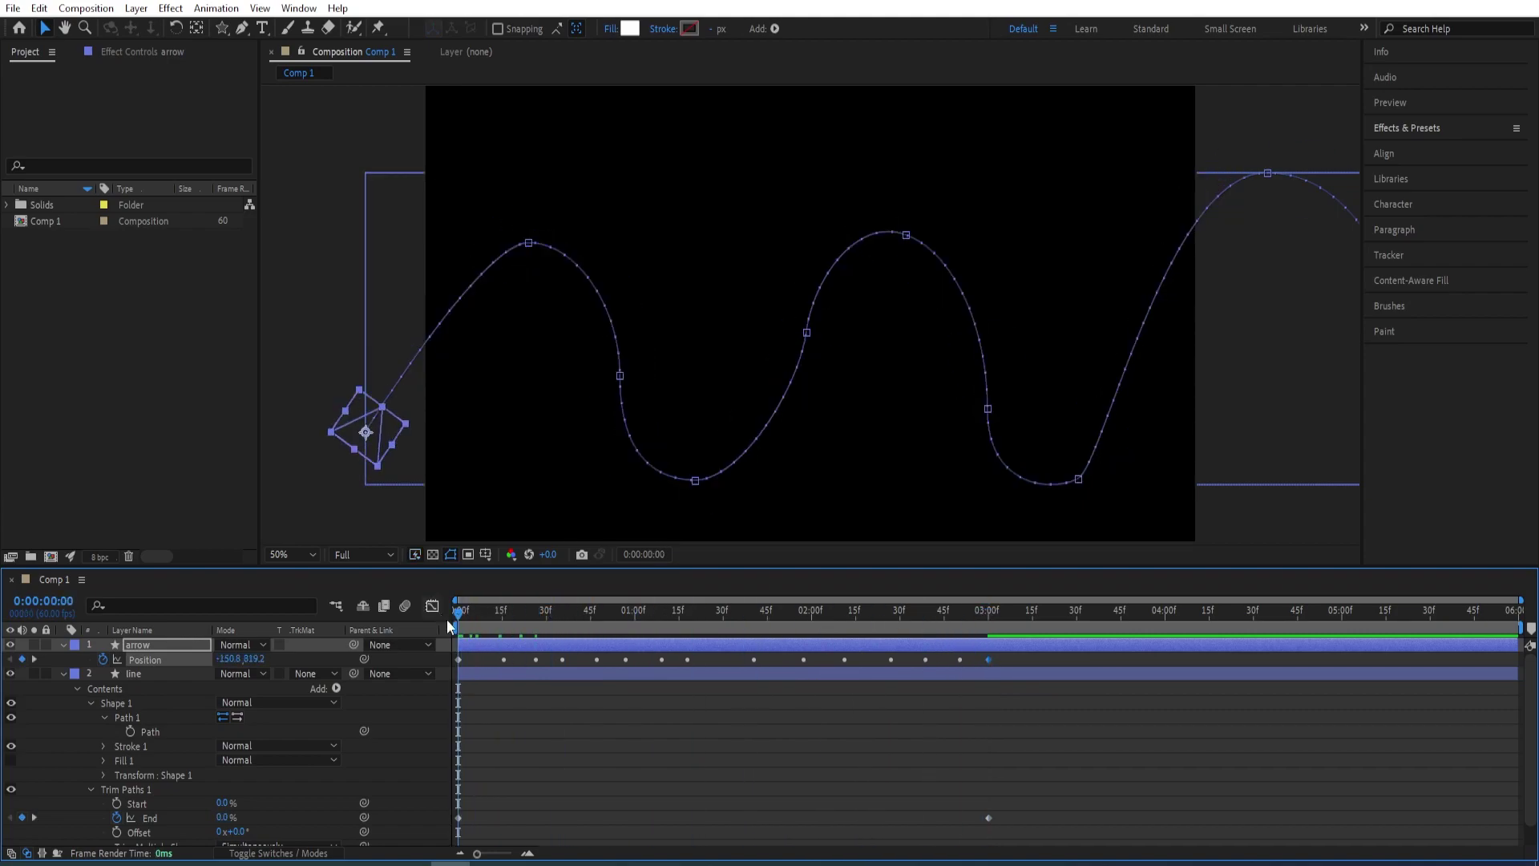
{"action": "key", "text": "space"}
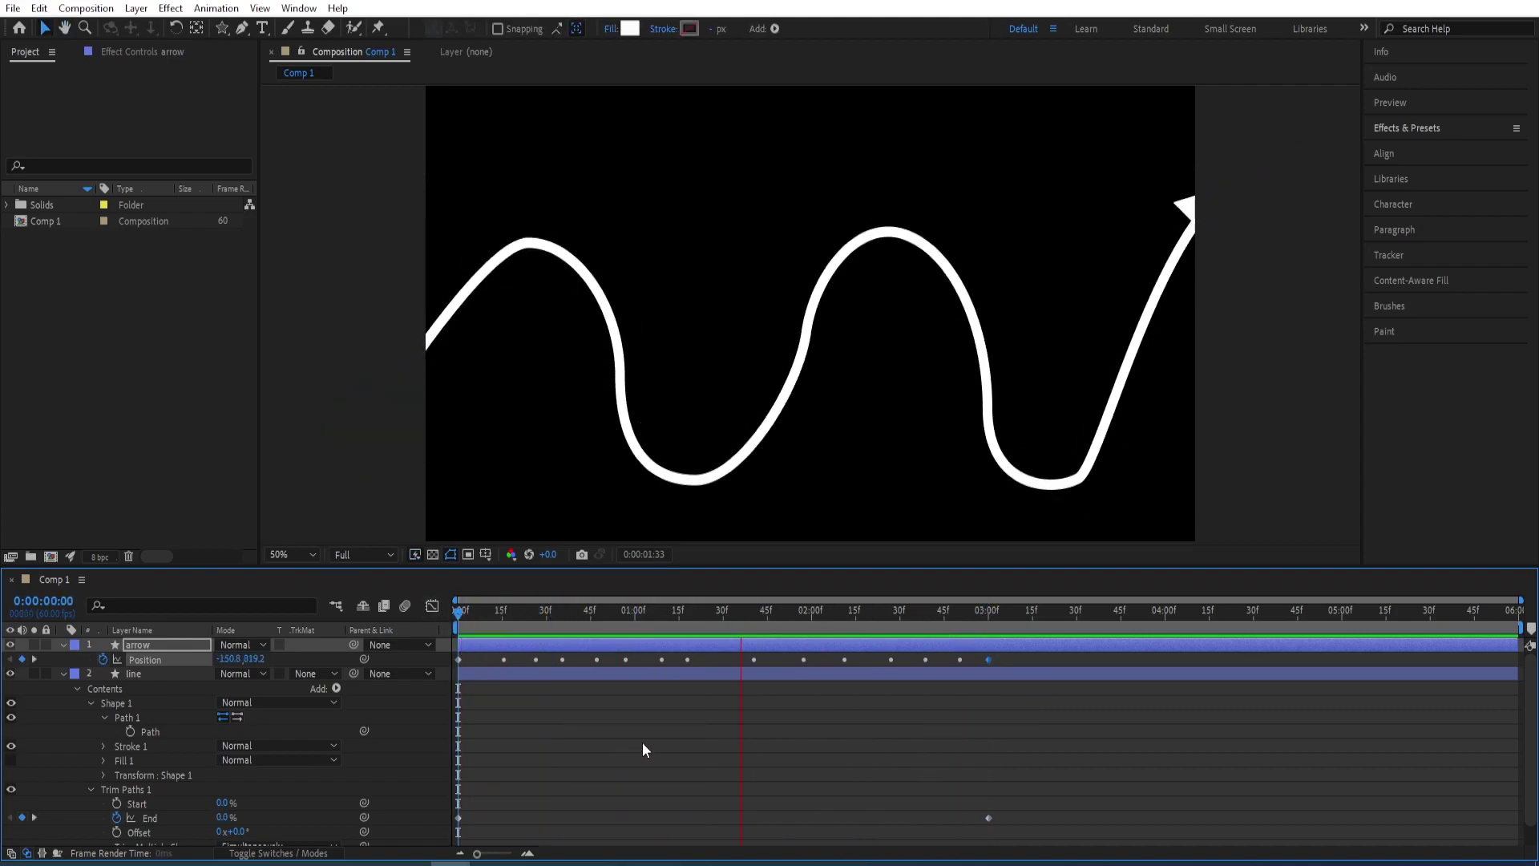
{"action": "key", "text": "space"}
- Collapse the arrow and line layers, add a Null Object and rename it 'camera'
{"action": "key", "text": "comma"}
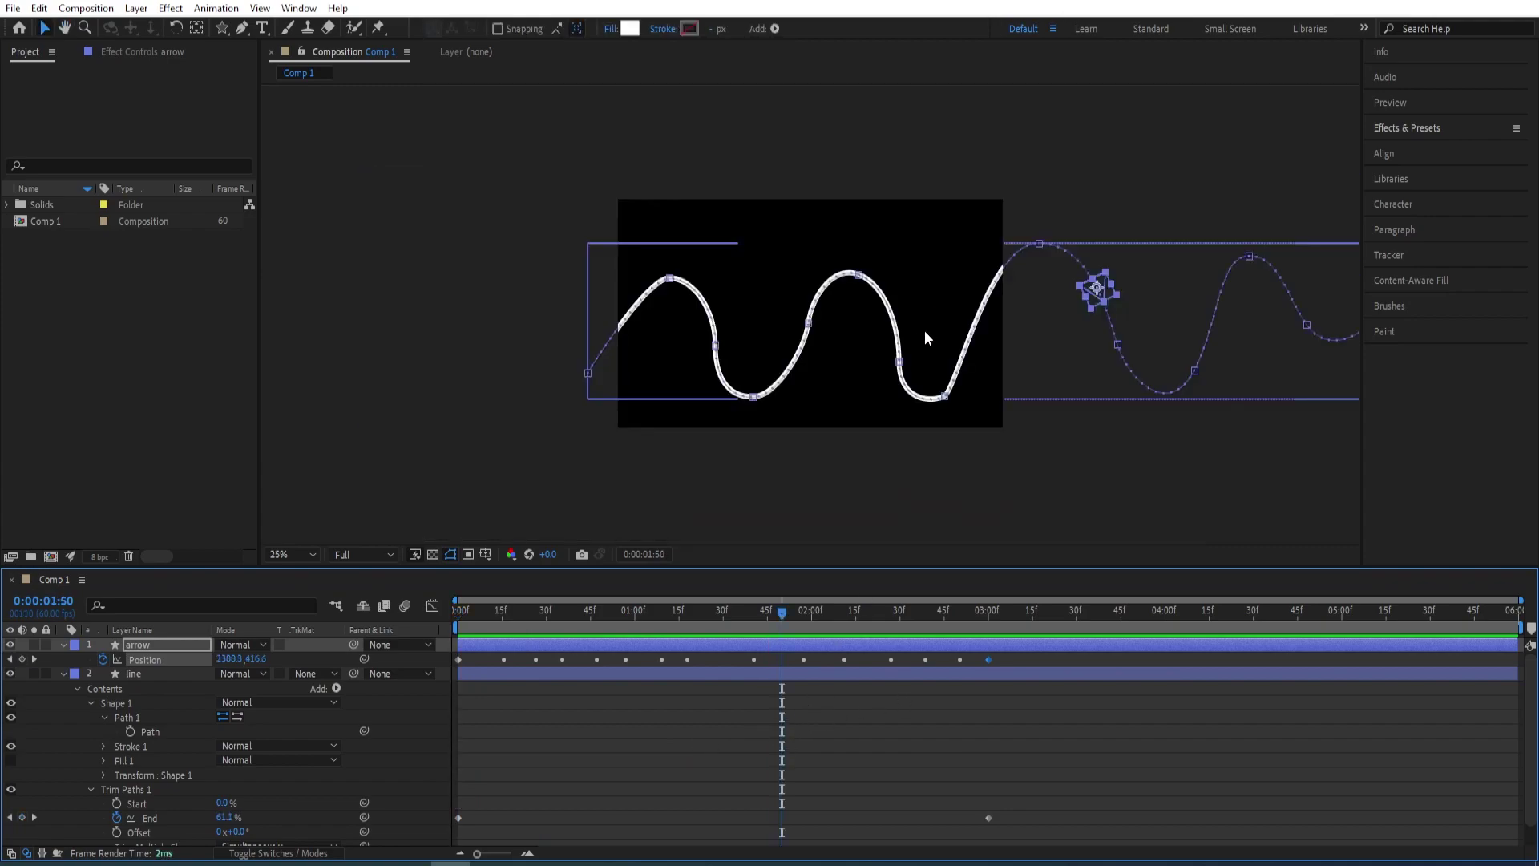
{"action": "left_click", "coordinate": [63, 645]}
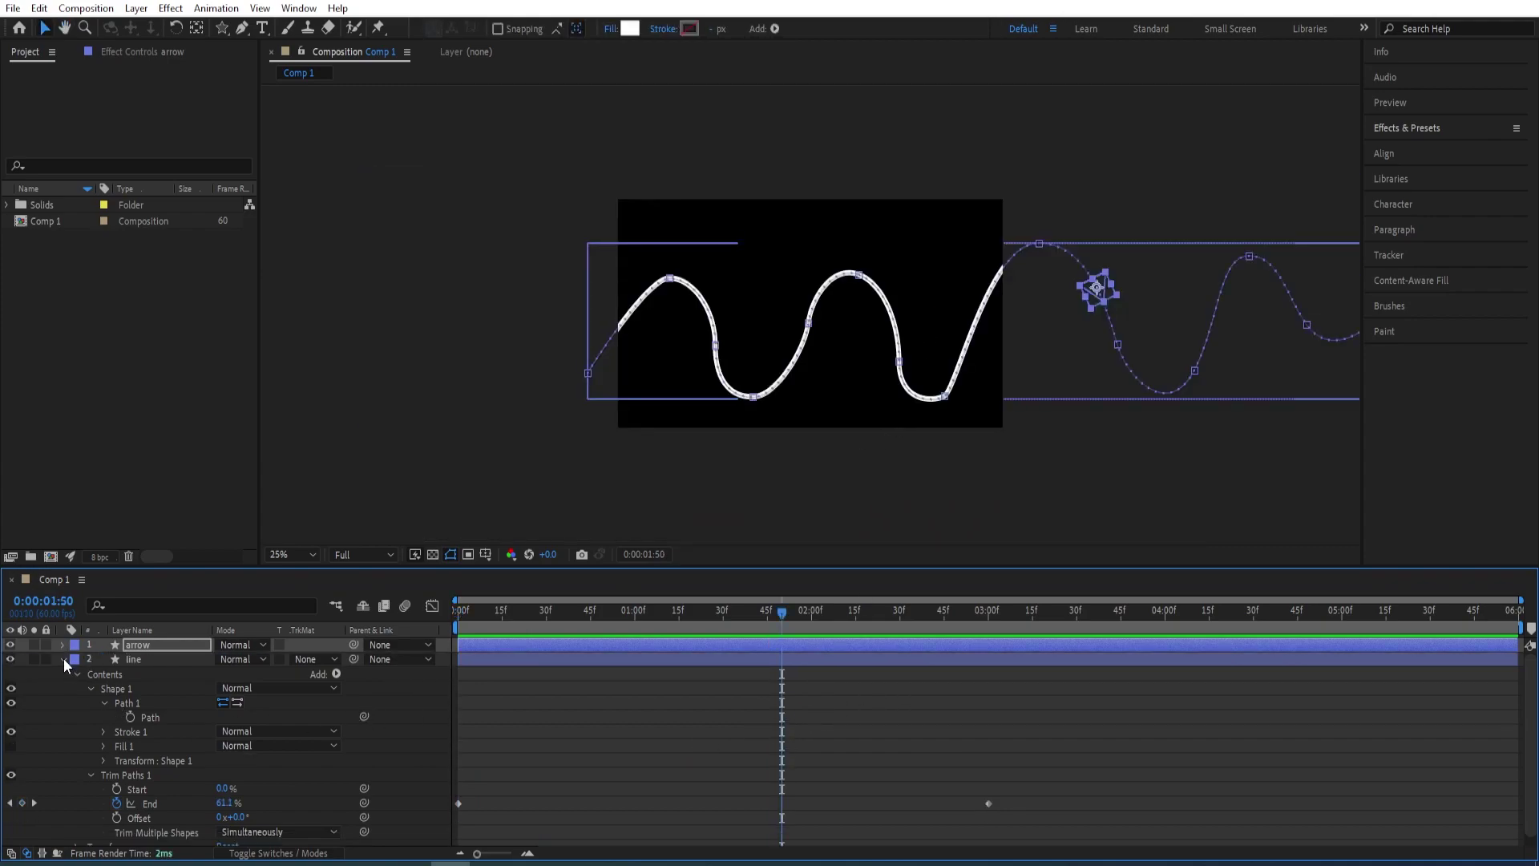
{"action": "left_click", "coordinate": [62, 659]}
{"action": "left_click", "coordinate": [203, 714]}
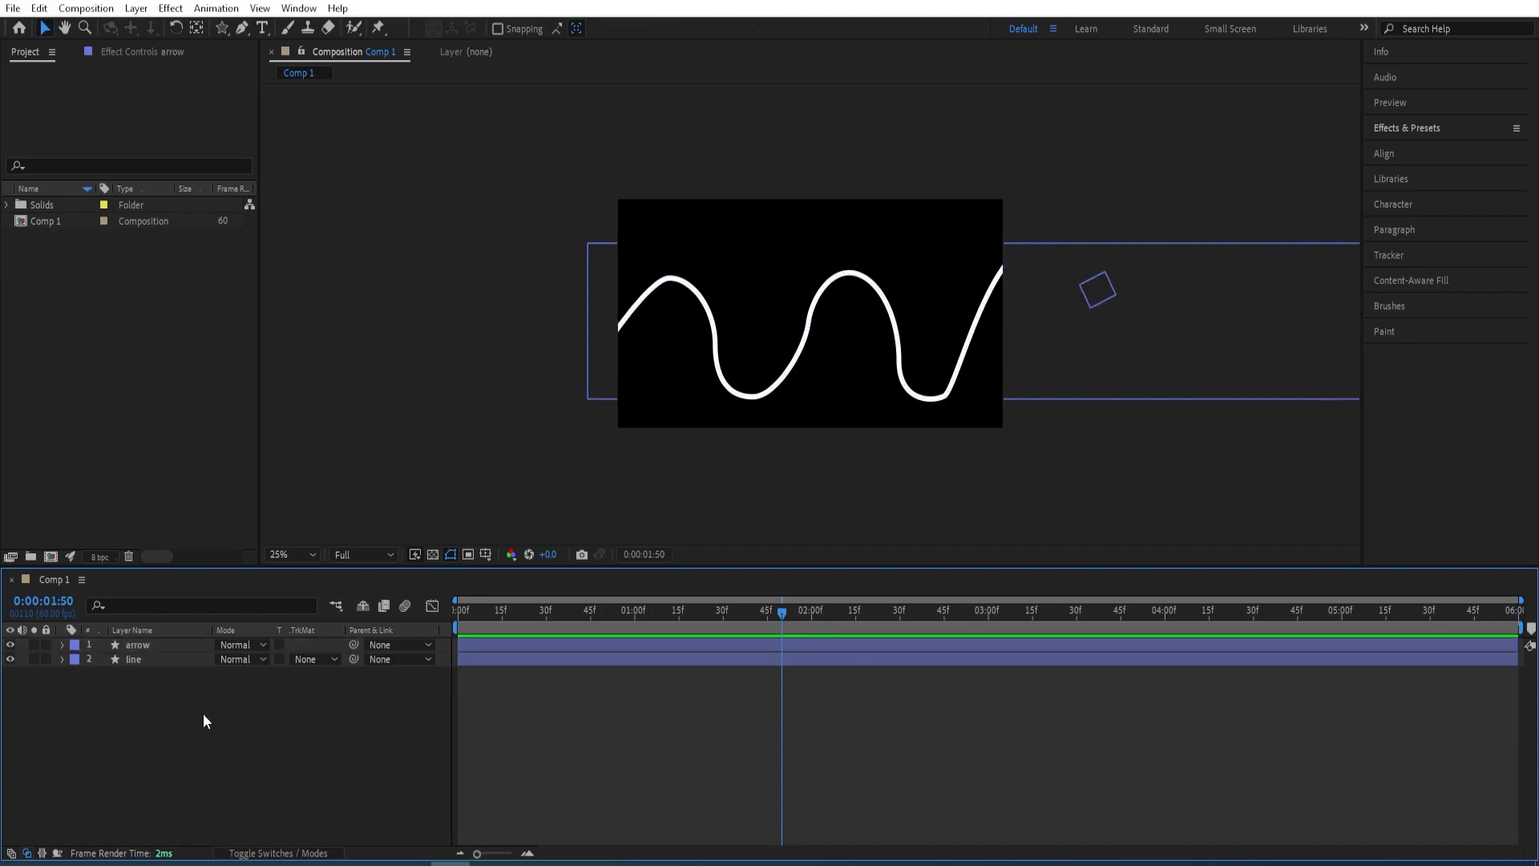
{"action": "right_click", "coordinate": [191, 734]}
{"action": "mouse_move", "coordinate": [368, 532]}
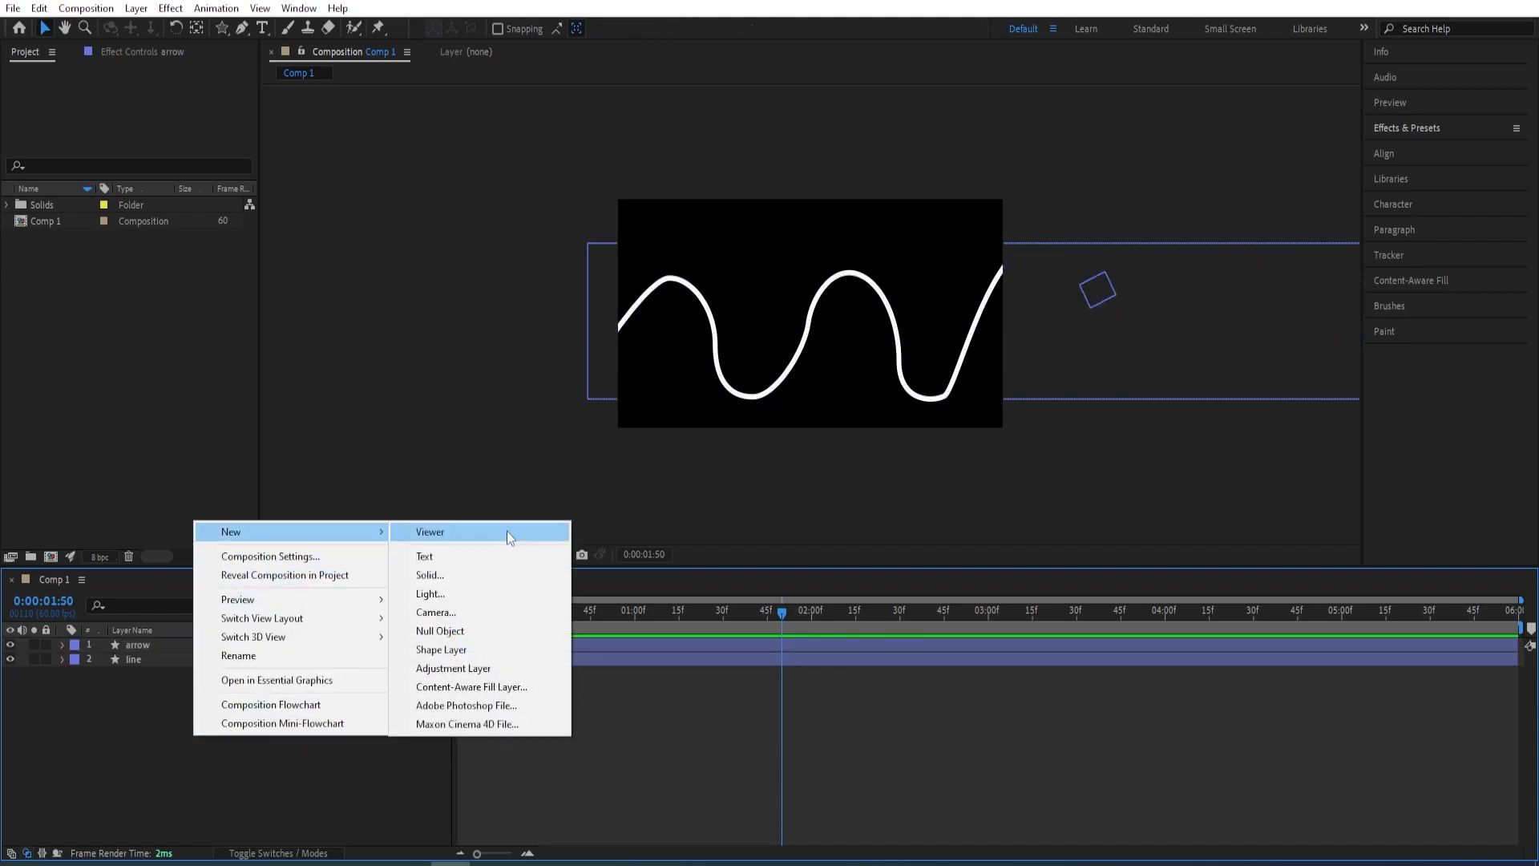
{"action": "left_click", "coordinate": [469, 632]}
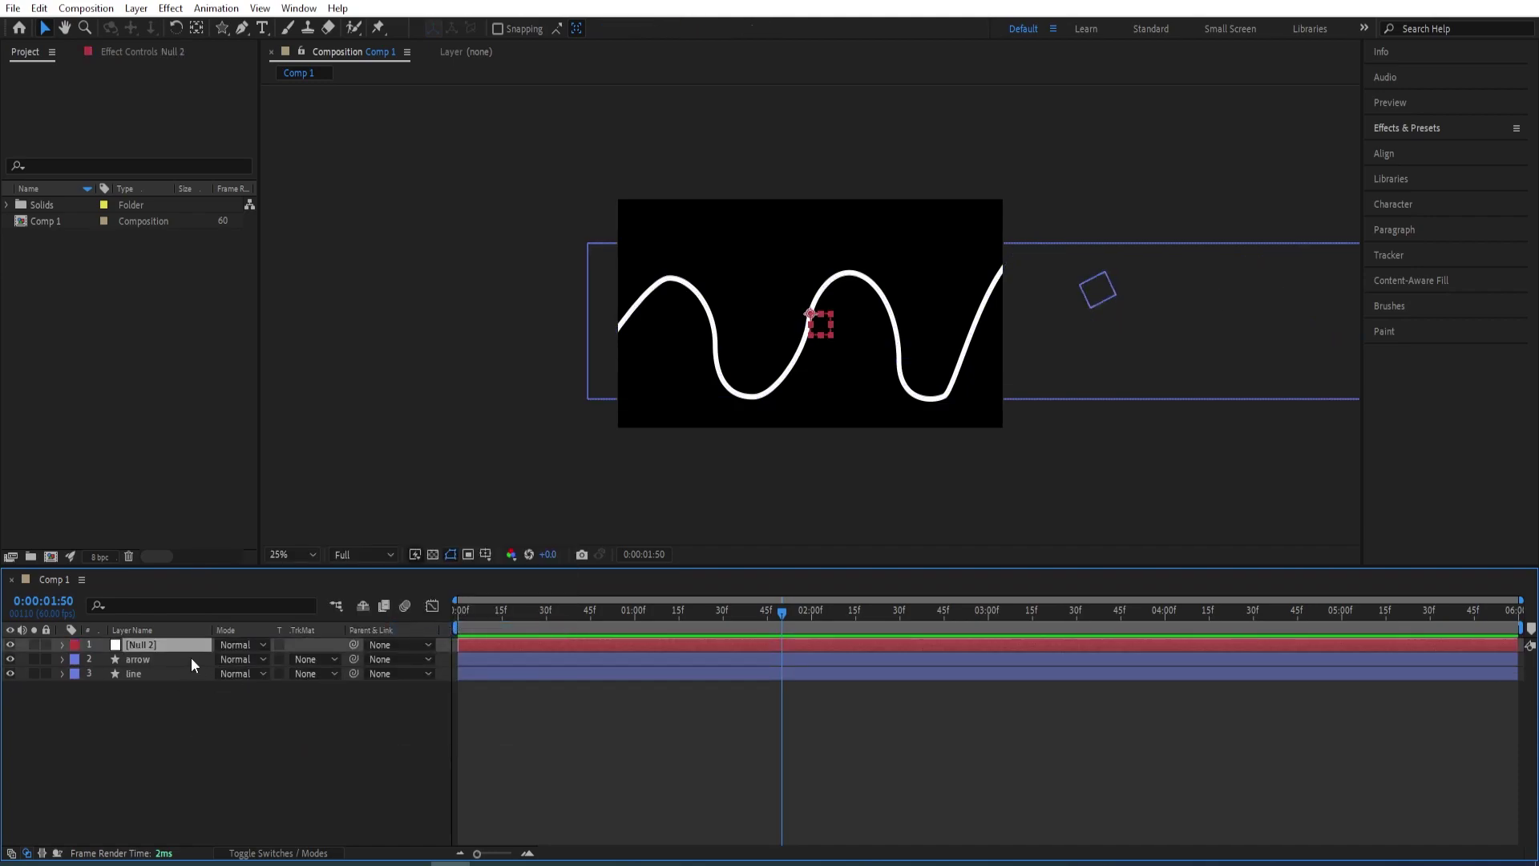
{"action": "key", "text": "Return"}
{"action": "type", "text": "camera"}
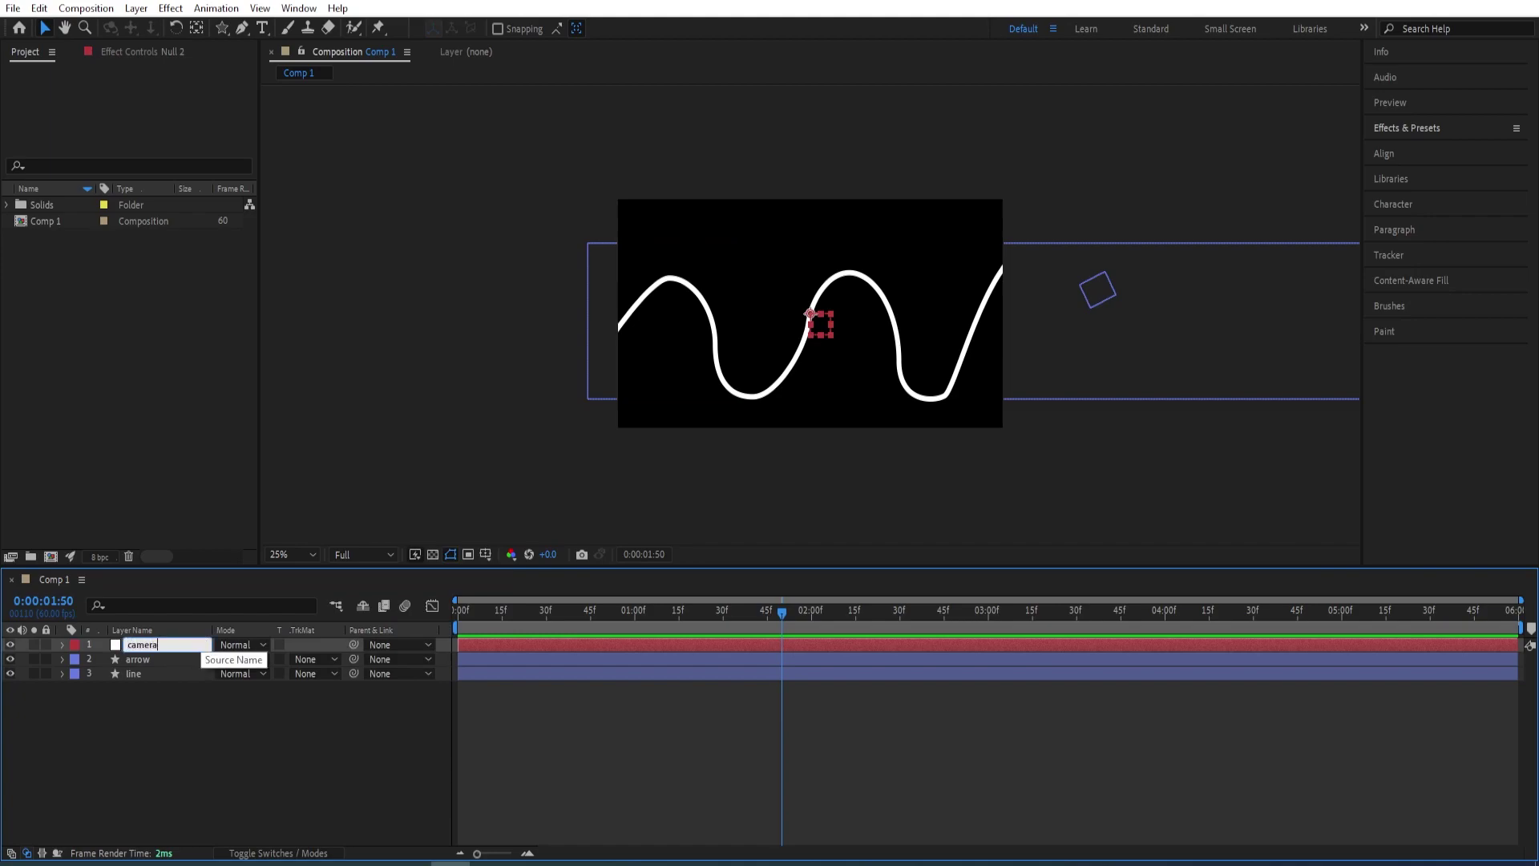
{"action": "key", "text": "Return"}
{"action": "left_click", "coordinate": [138, 659]}
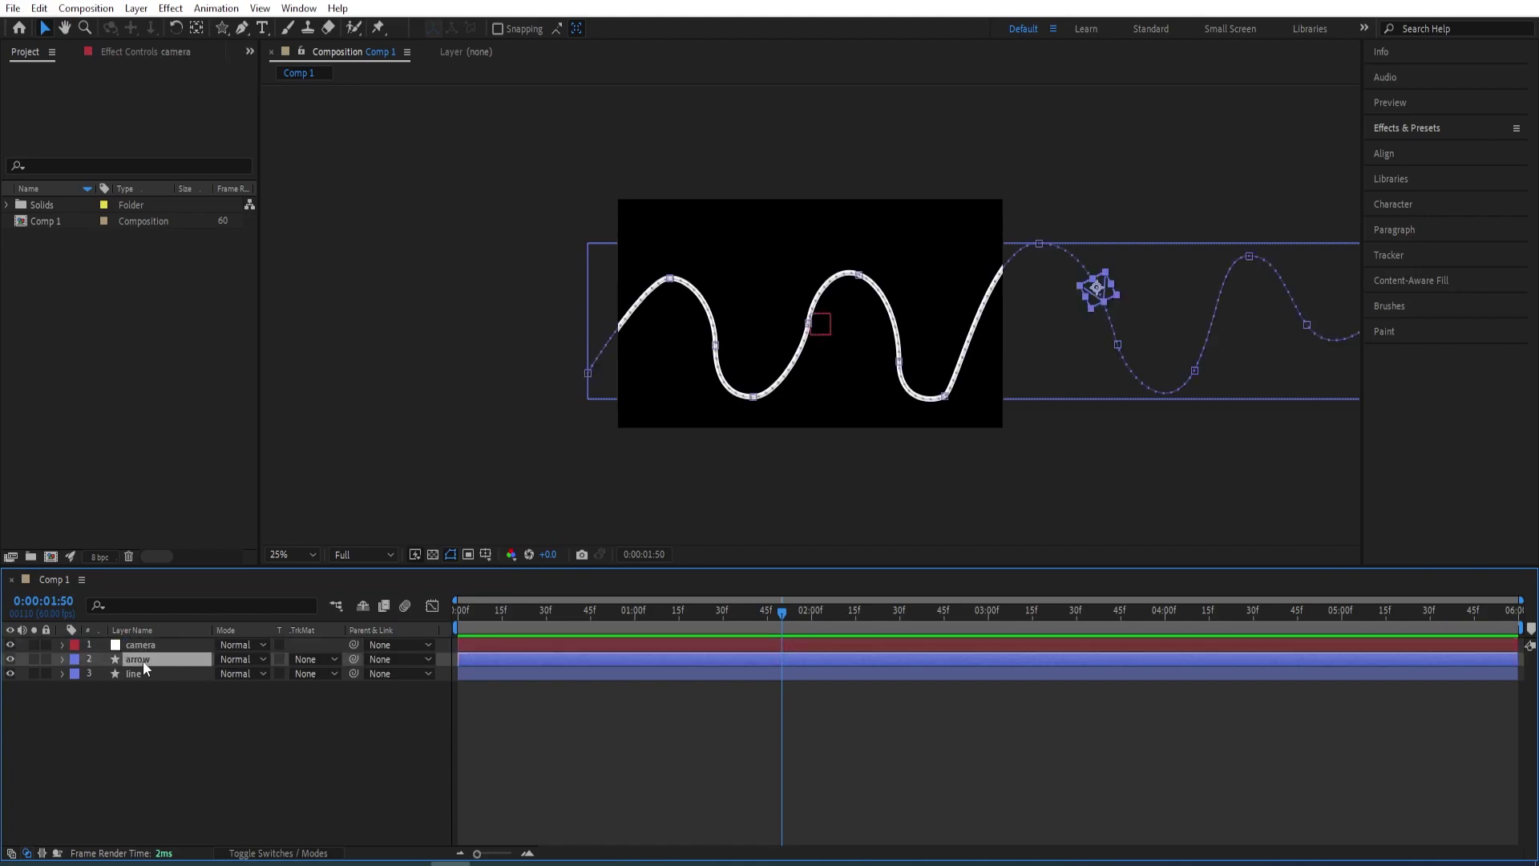
{"action": "left_click", "coordinate": [772, 611]}
{"action": "left_click_drag", "start_coordinate": [707, 619], "coordinate": [411, 604]}
- Parent the line and arrow layers to camera and set camera's first Position keyframe
{"action": "left_click", "coordinate": [170, 649]}
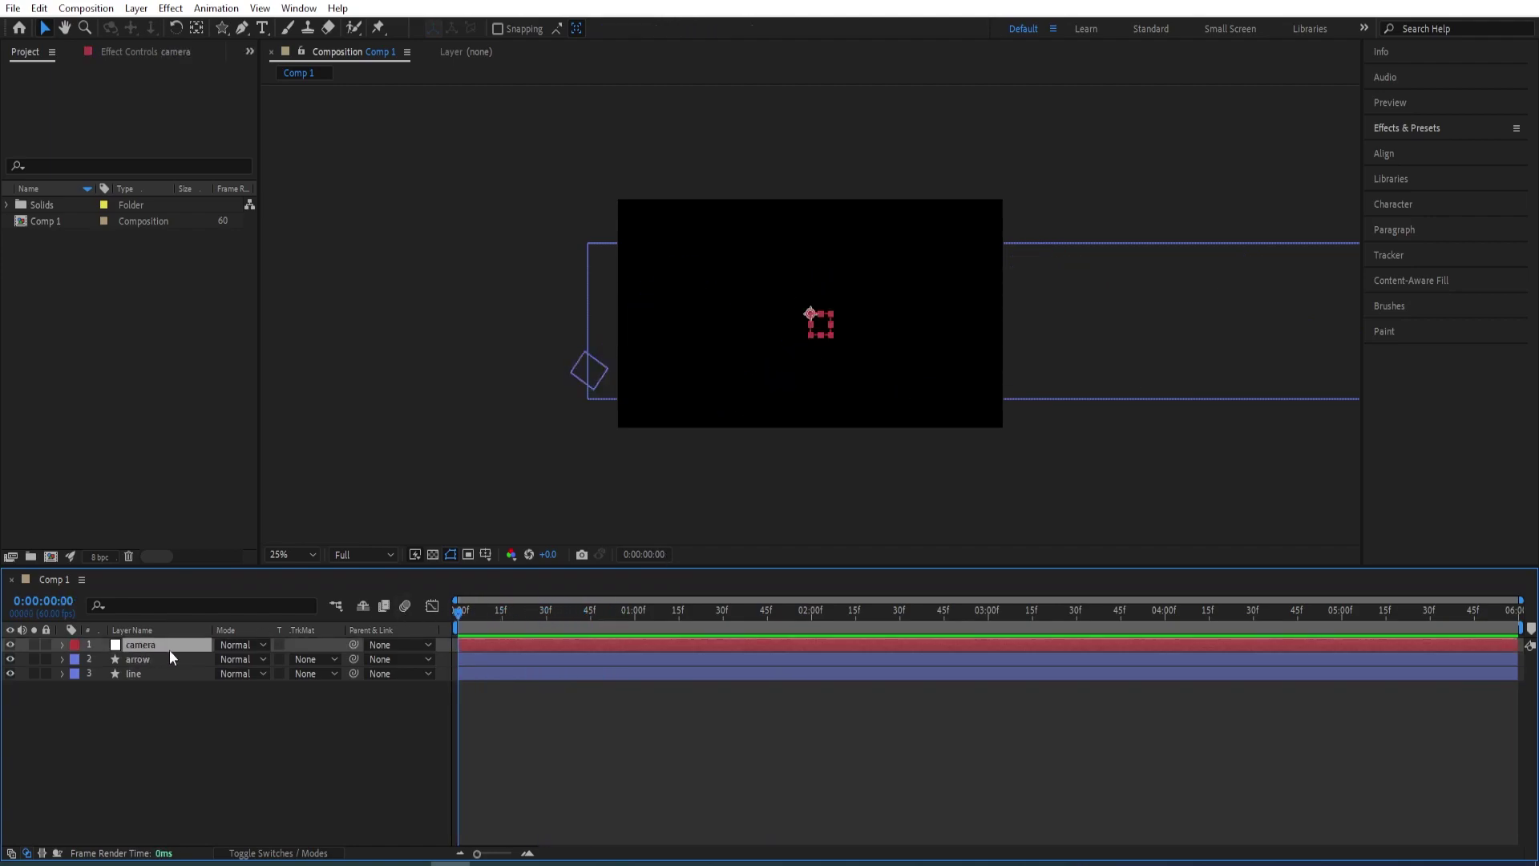
{"action": "key", "text": "p"}
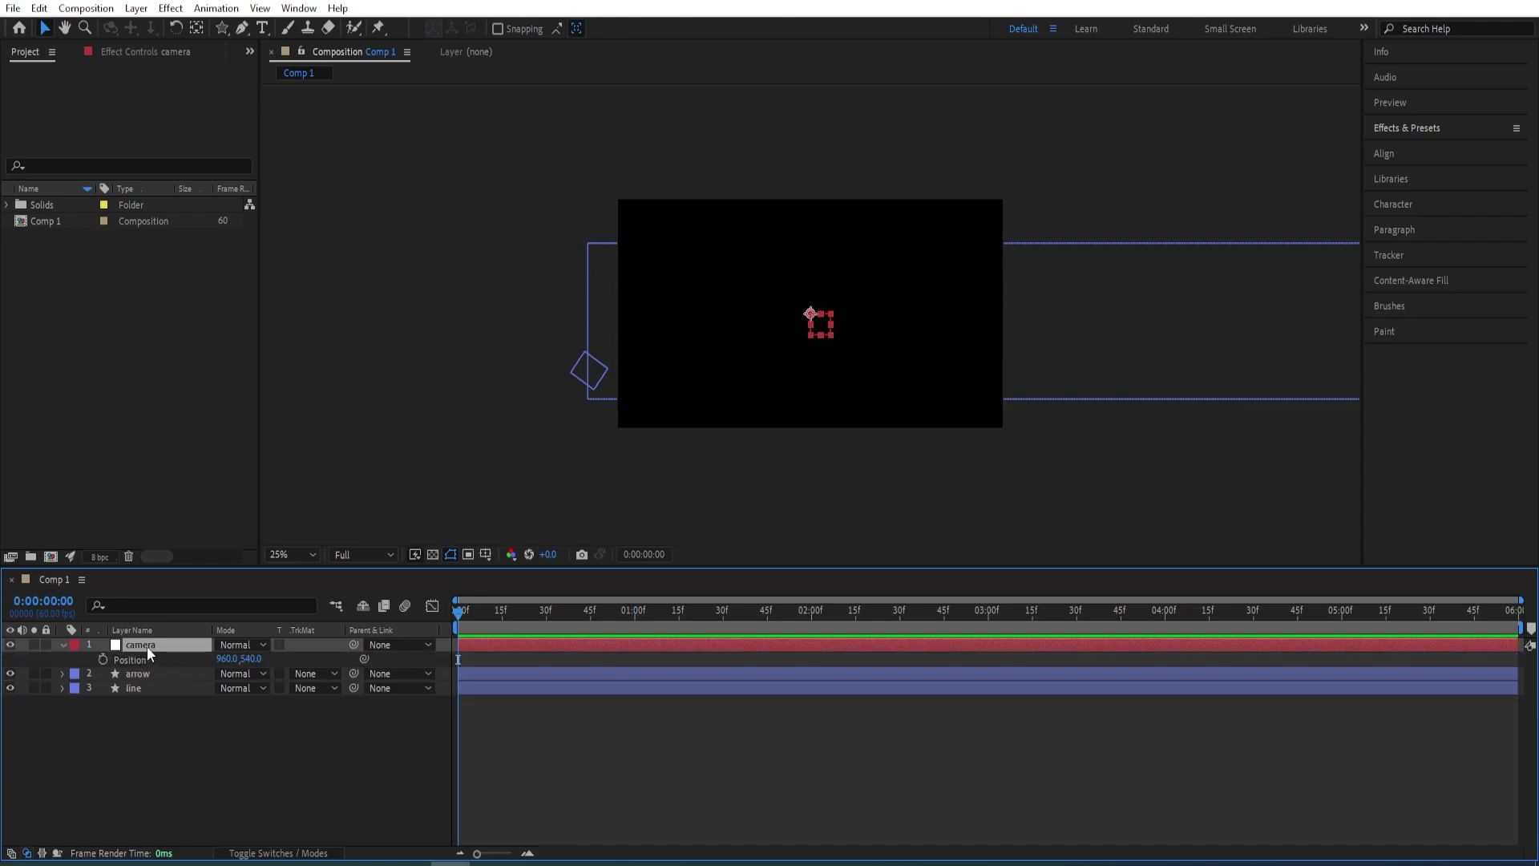
{"action": "left_click", "coordinate": [142, 688]}
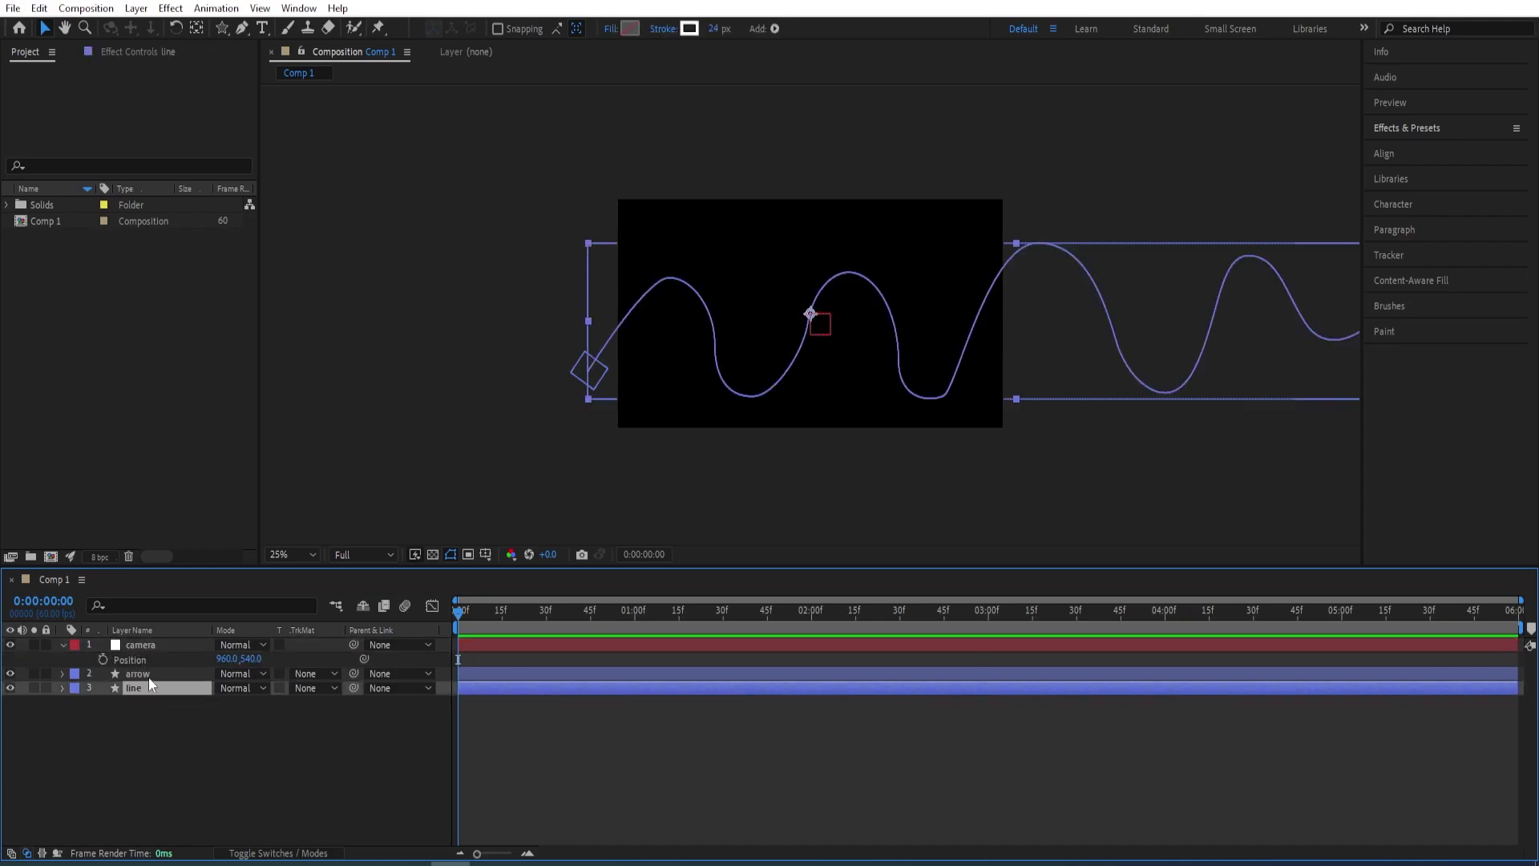
{"action": "left_click", "coordinate": [147, 675], "text": "ctrl"}
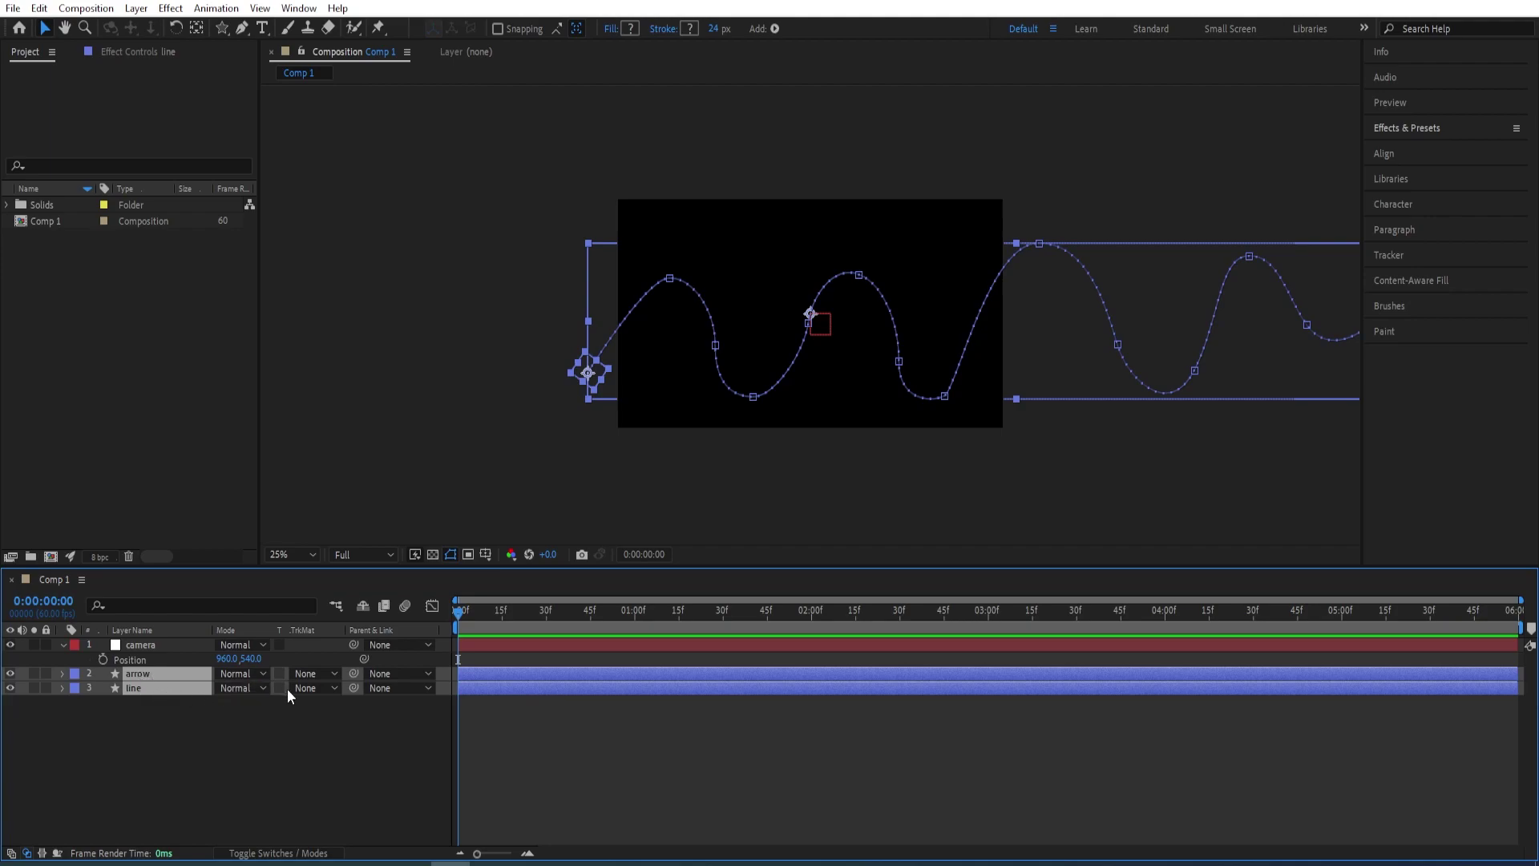
{"action": "left_click_drag", "start_coordinate": [353, 673], "coordinate": [143, 646]}
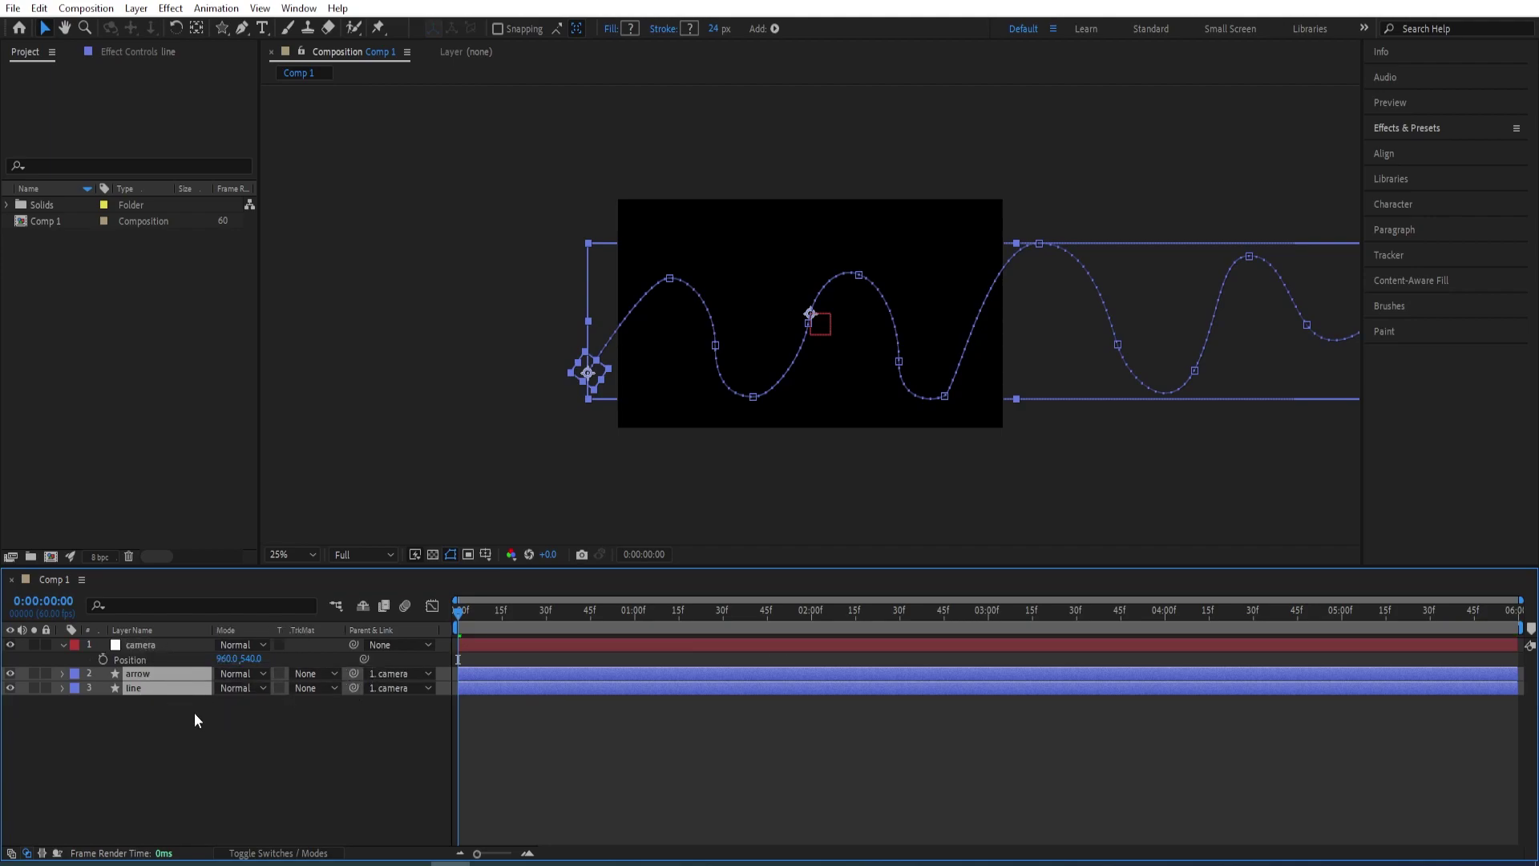
{"action": "left_click", "coordinate": [103, 659]}
- At one second, move the camera's Position X to 445.0 and preview the pan
{"action": "left_click_drag", "start_coordinate": [469, 614], "coordinate": [637, 616]}
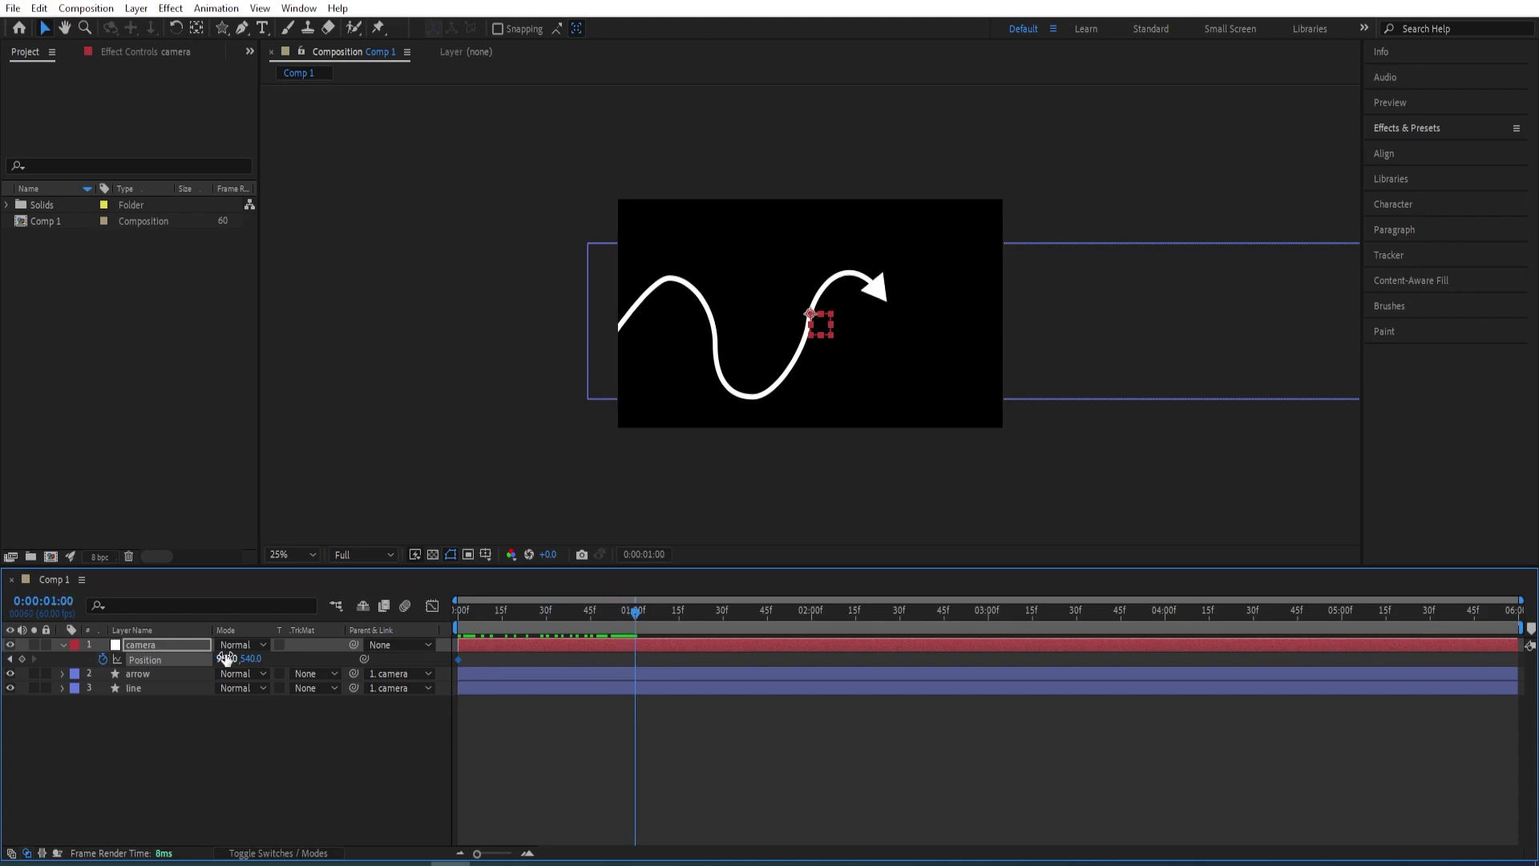
{"action": "left_click_drag", "start_coordinate": [226, 659], "coordinate": [179, 652]}
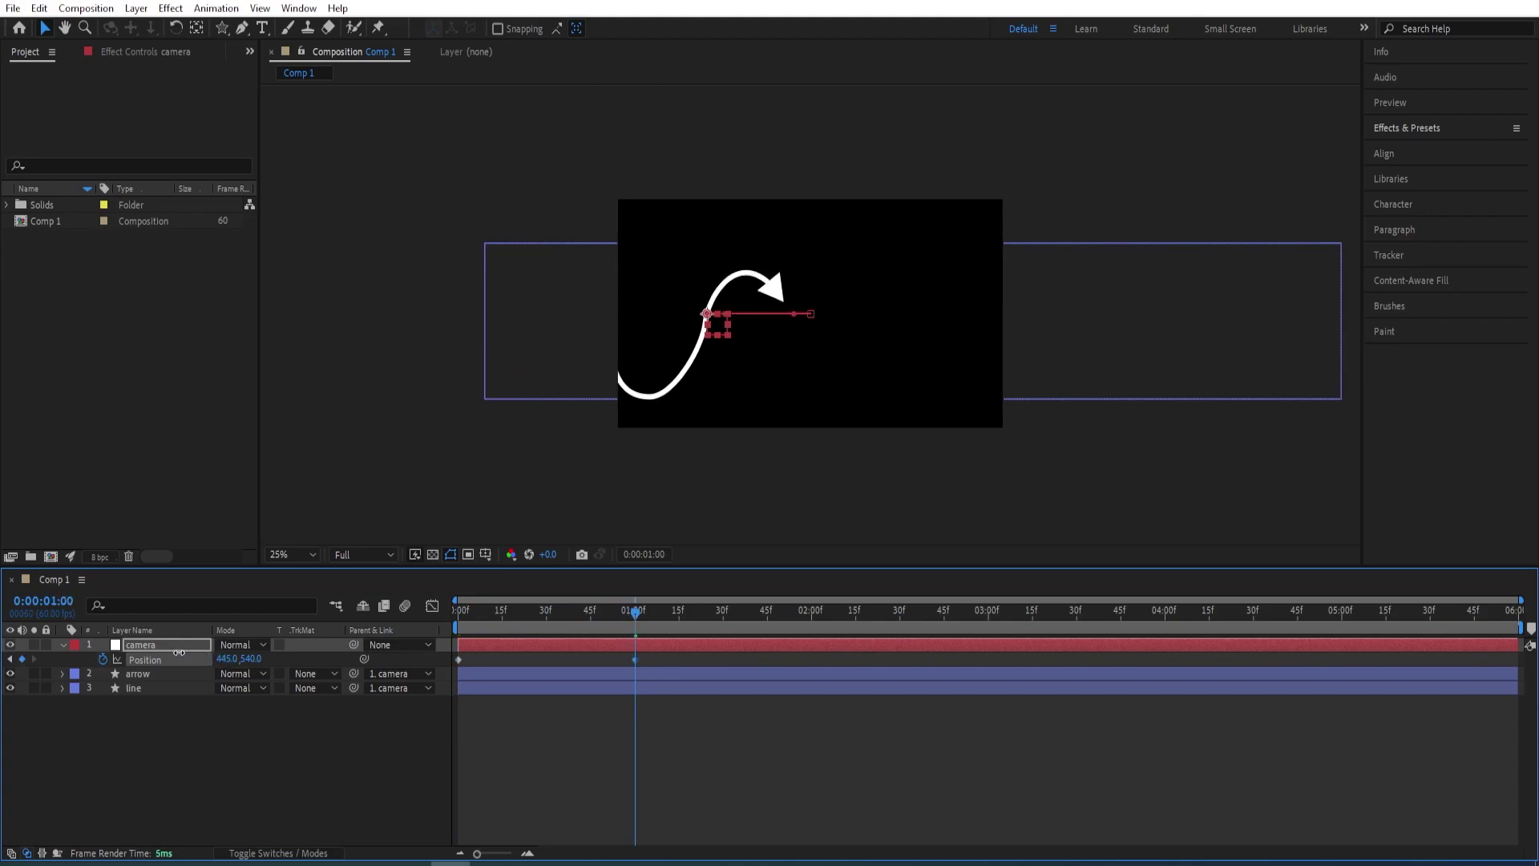
{"action": "key", "text": "space"}
{"action": "key", "text": "space"}
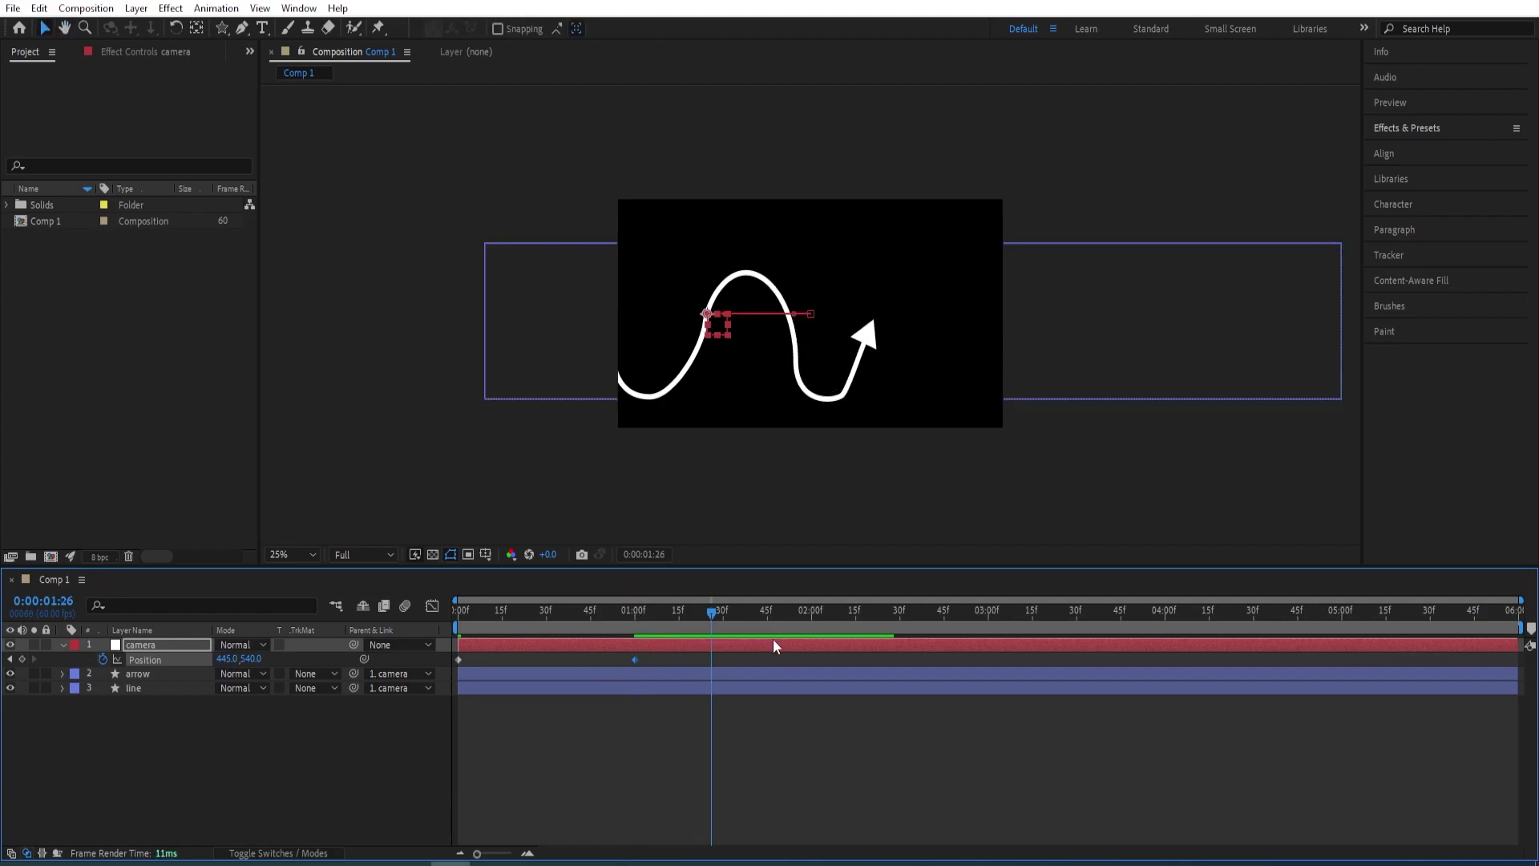
{"action": "key", "text": "space"}
{"action": "key", "text": "space"}
{"action": "mouse_move", "coordinate": [775, 614]}
{"action": "left_mouse_down"}
{"action": "mouse_move", "coordinate": [743, 613]}
{"action": "mouse_move", "coordinate": [760, 614]}
{"action": "left_mouse_up"}
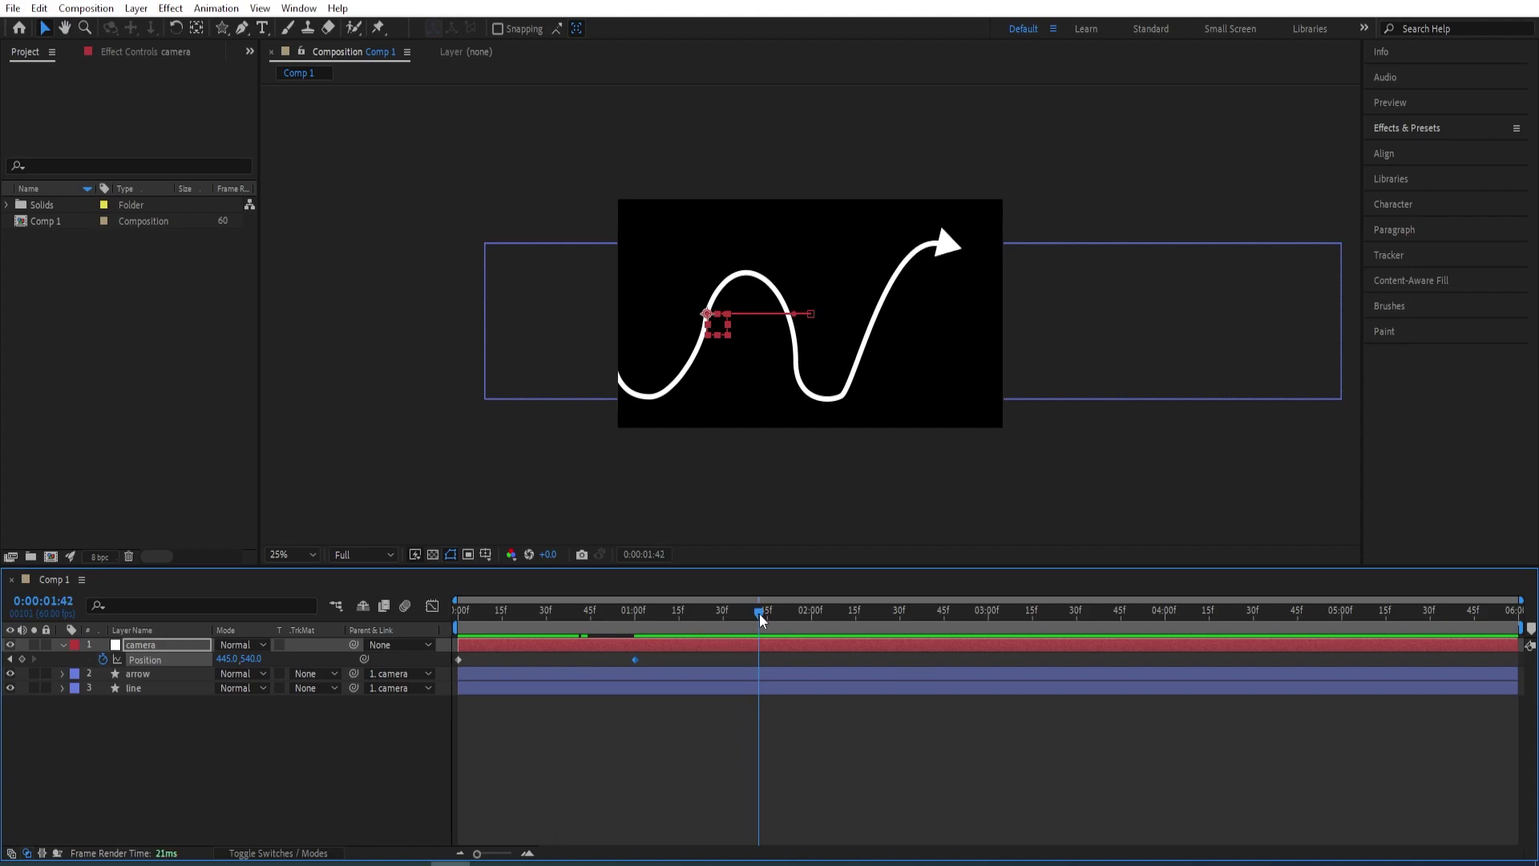
- Add further camera keyframes panning left to X -89.0, -910.0 and -1210.0, previewing each
{"action": "left_click_drag", "start_coordinate": [228, 661], "coordinate": [177, 656]}
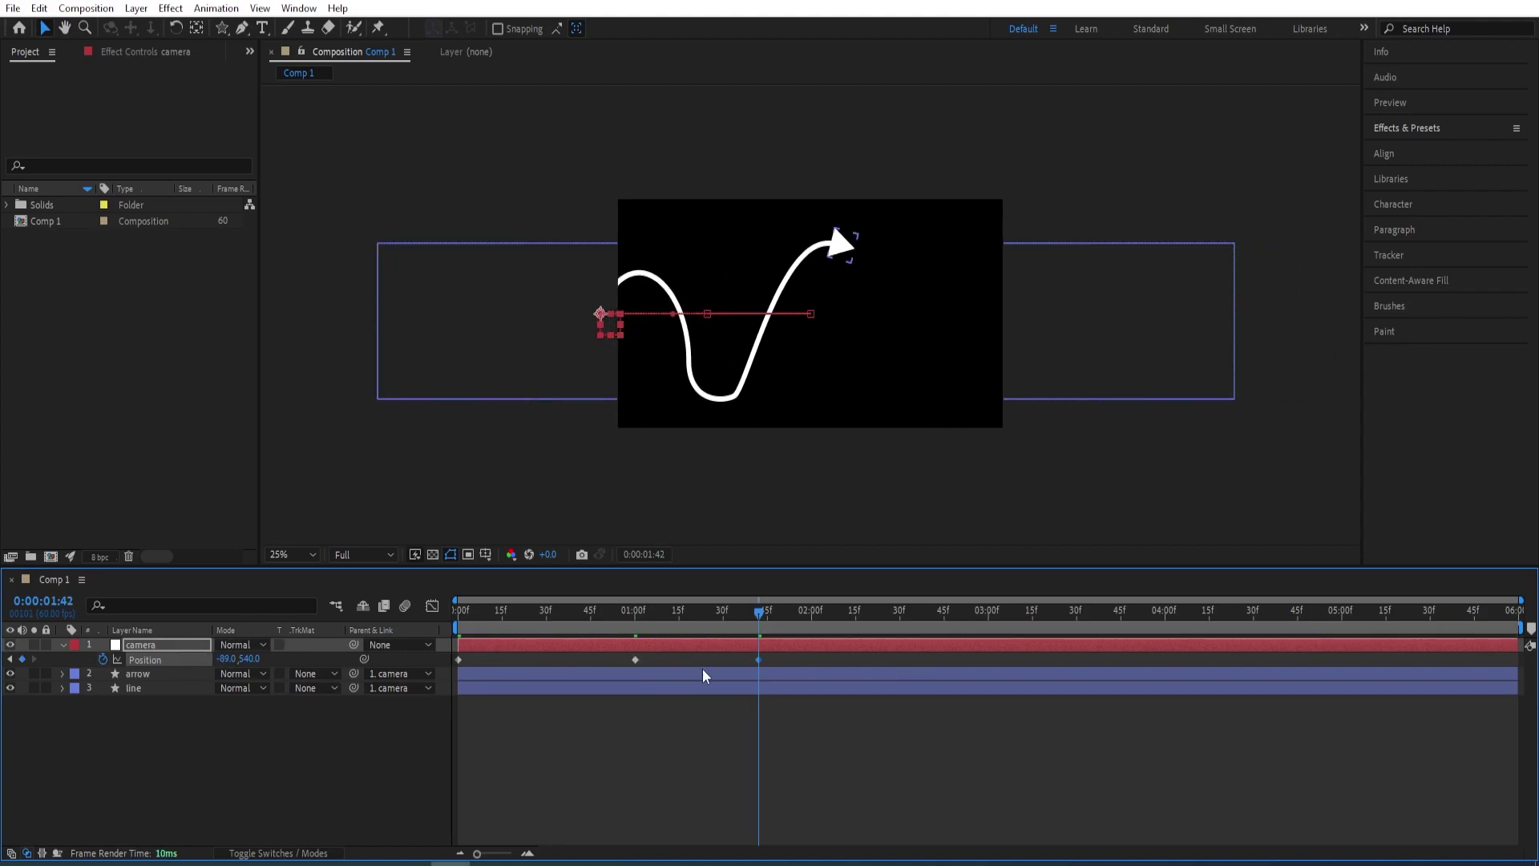
{"action": "key", "text": "space"}
{"action": "key", "text": "space"}
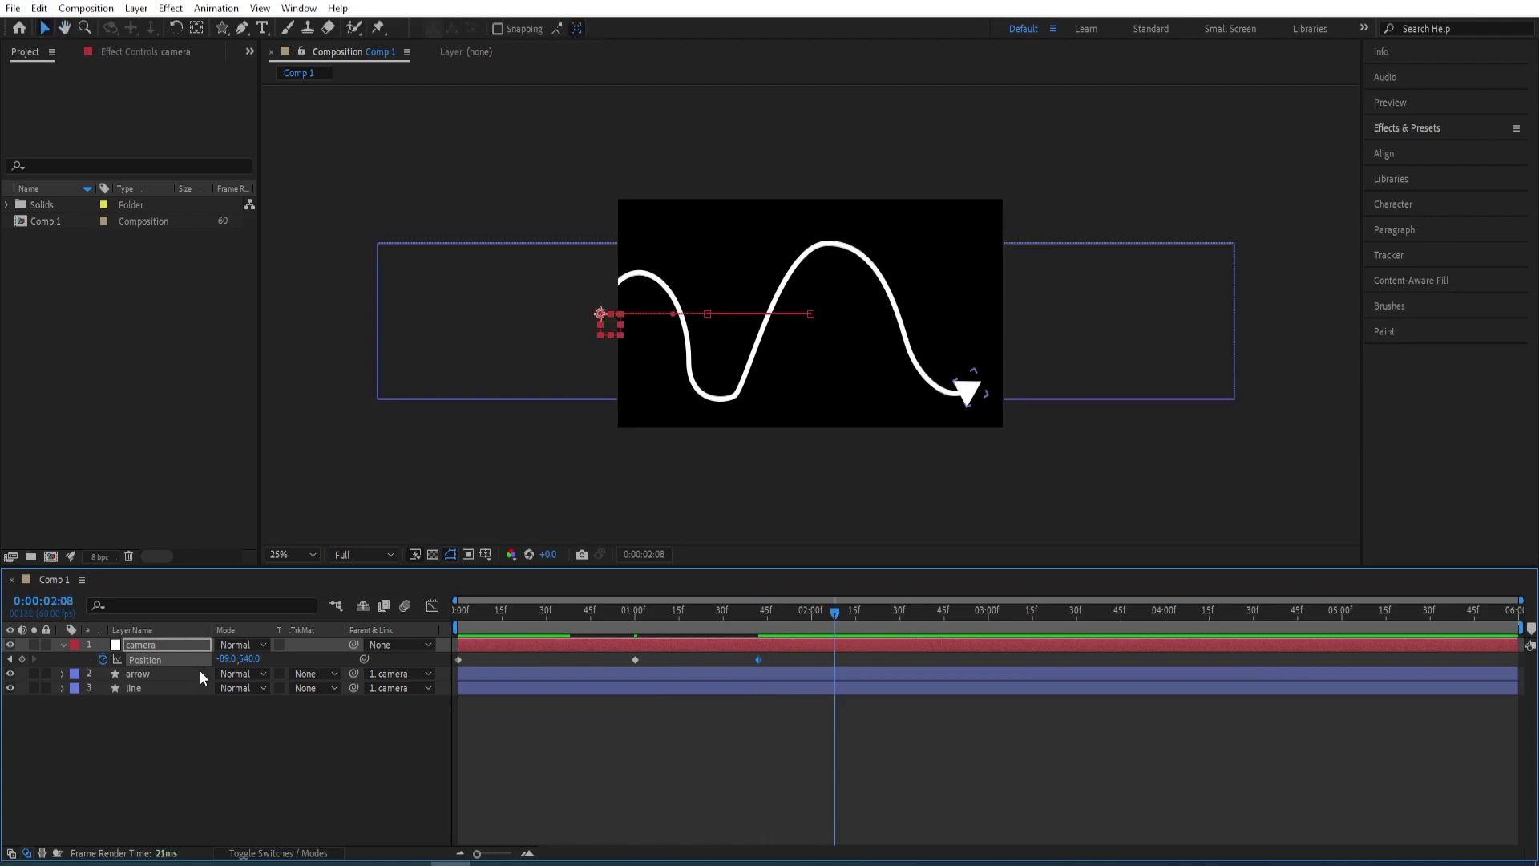
{"action": "left_click_drag", "start_coordinate": [230, 665], "coordinate": [394, 676]}
{"action": "key", "text": "space"}
{"action": "key", "text": "space"}
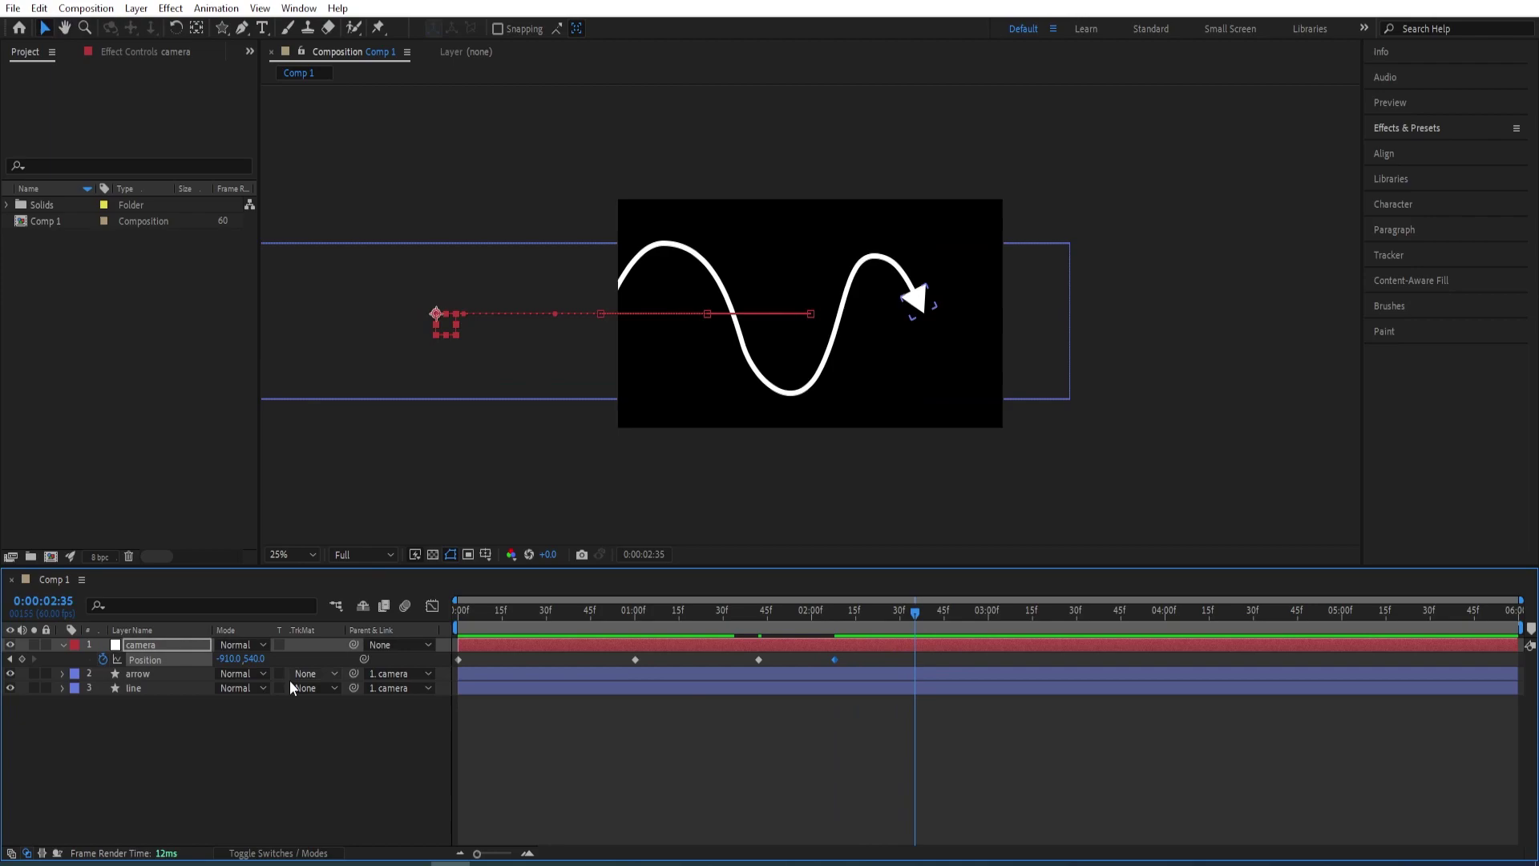
{"action": "left_click_drag", "start_coordinate": [228, 659], "coordinate": [173, 660]}
{"action": "key", "text": "space"}
{"action": "key", "text": "space"}
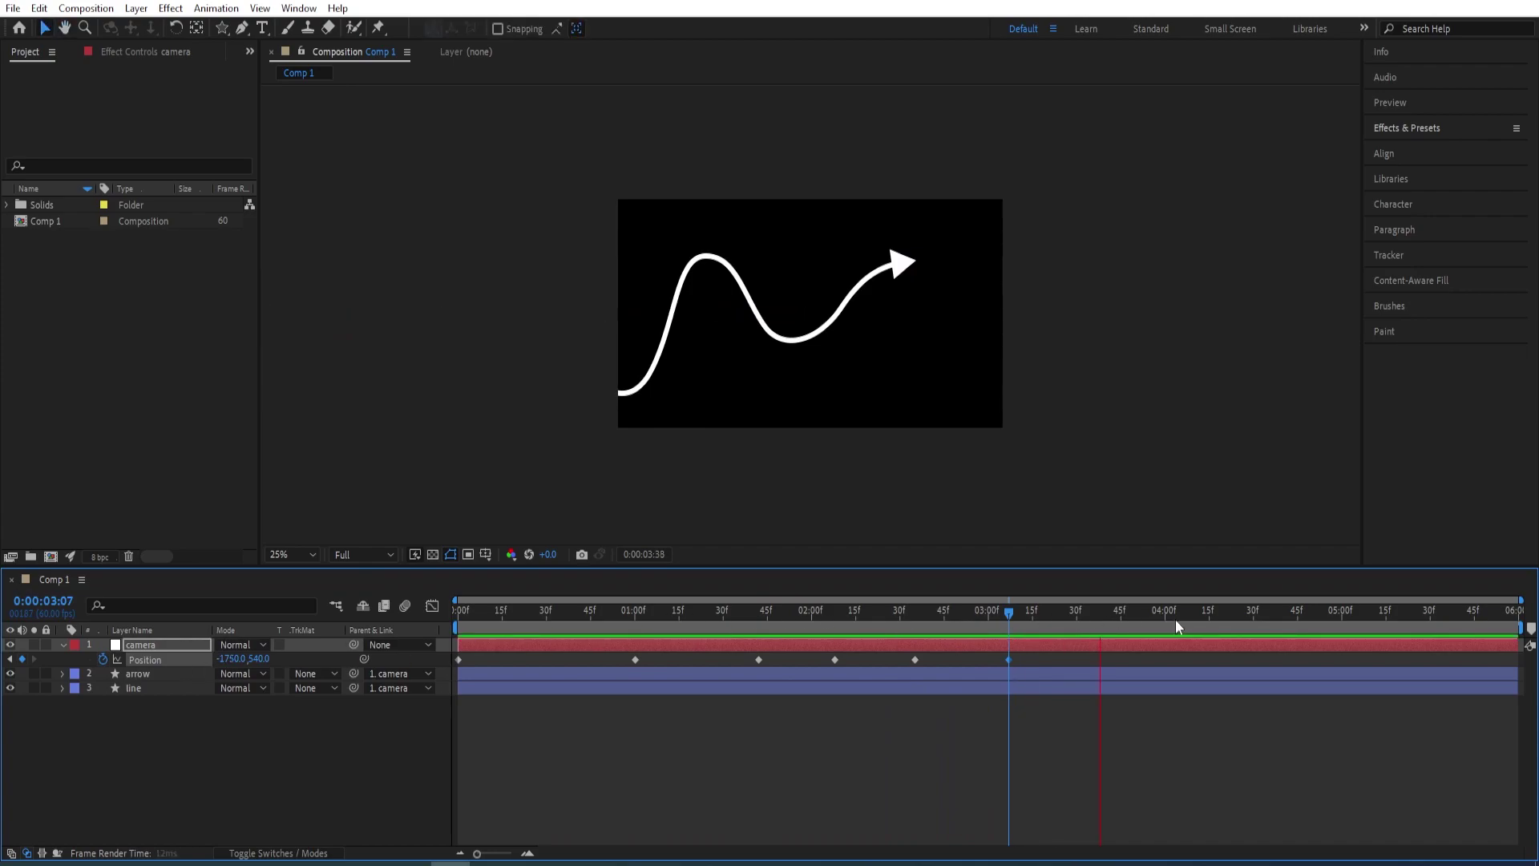
{"action": "left_click", "coordinate": [1118, 618]}
{"action": "key", "text": "space"}
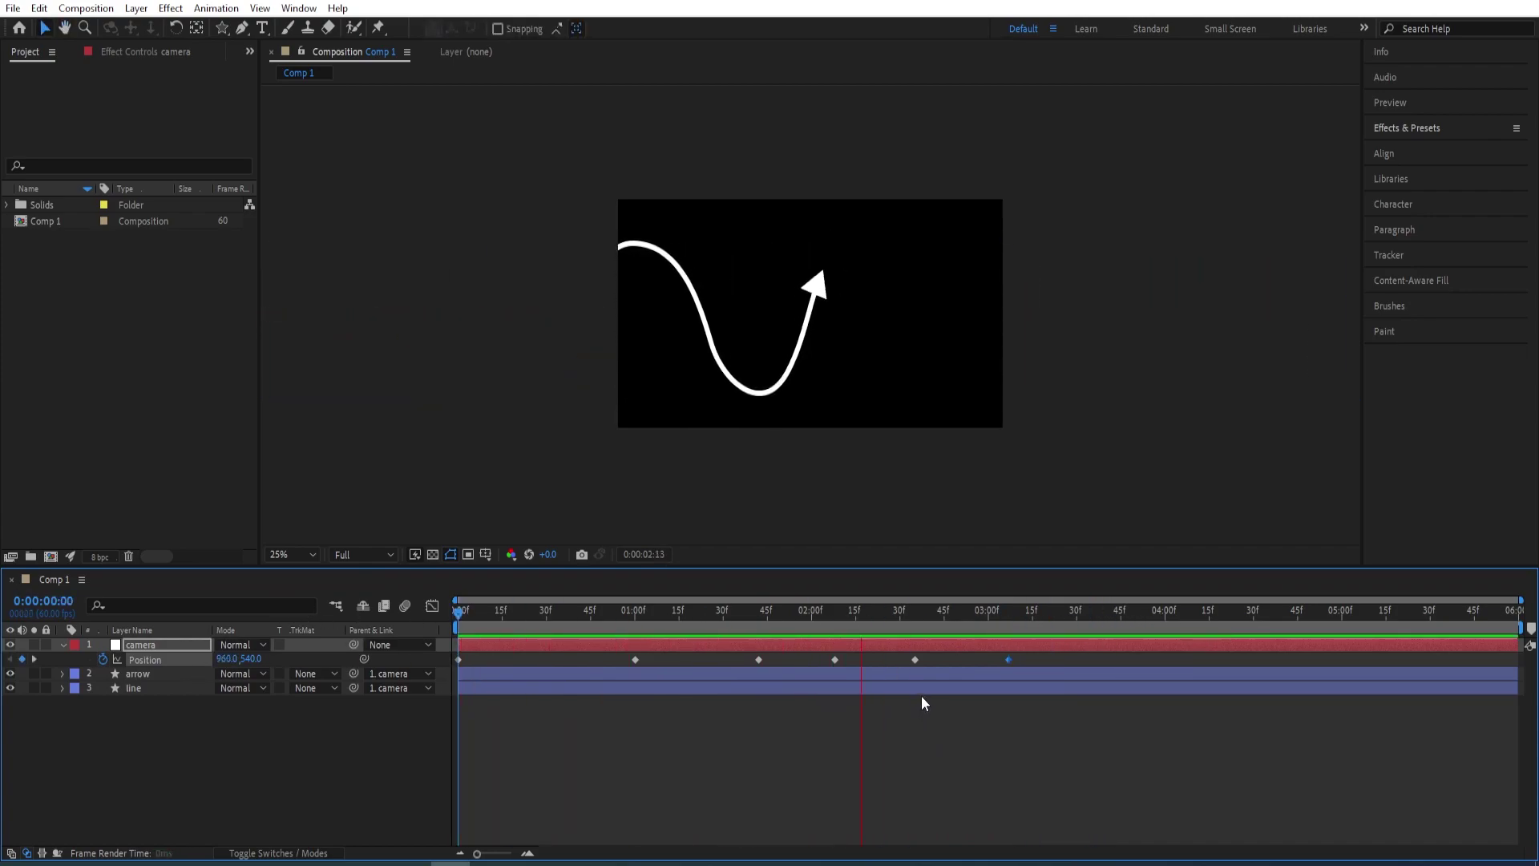
- Delete the four later camera Position keyframes, leaving those at 0:00 and 1:00
{"action": "key", "text": "space"}
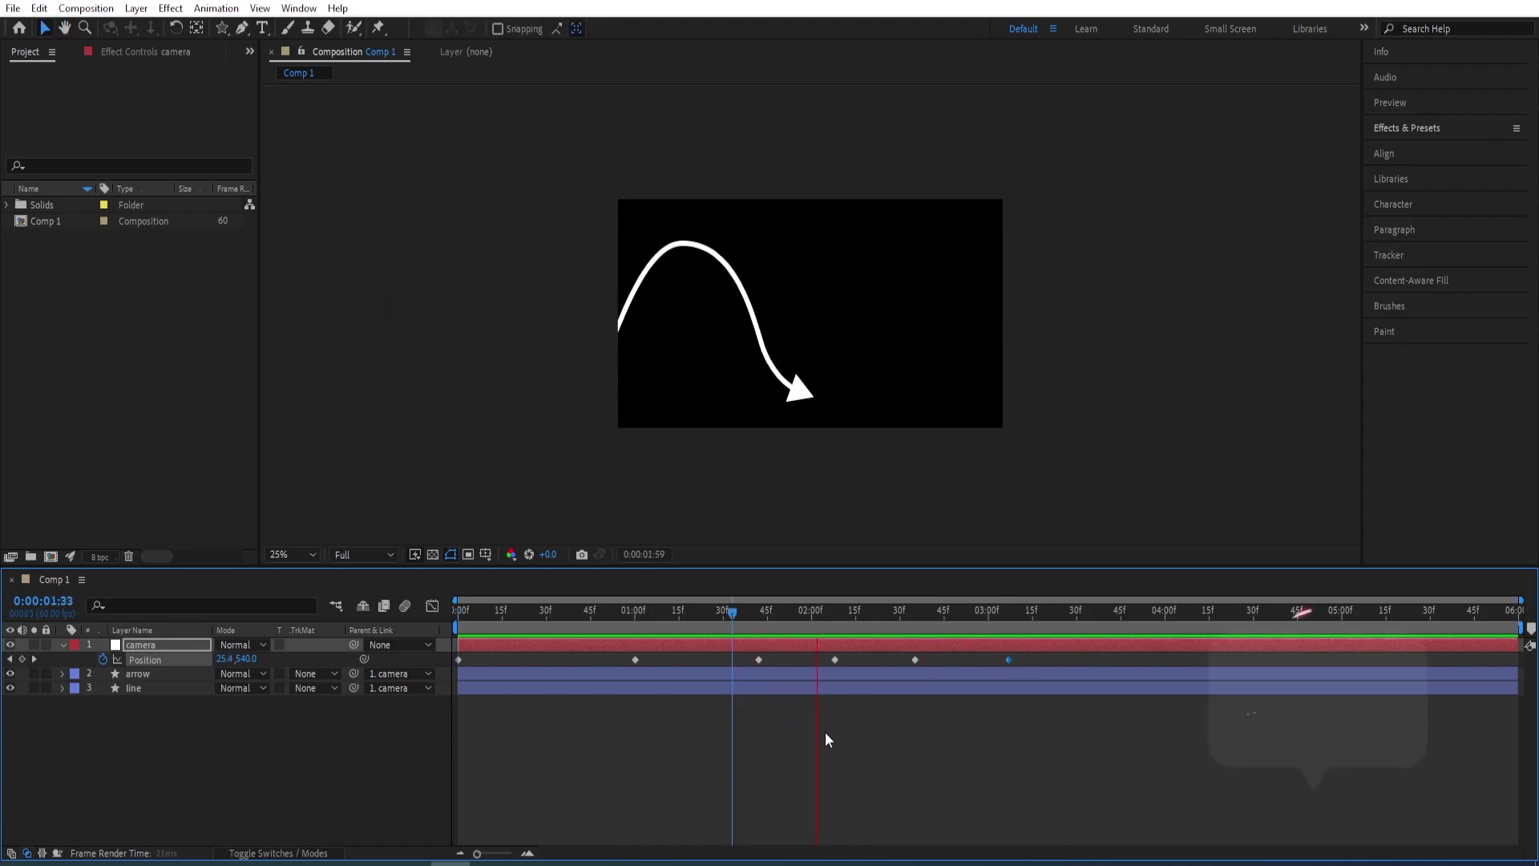
{"action": "key", "text": "space"}
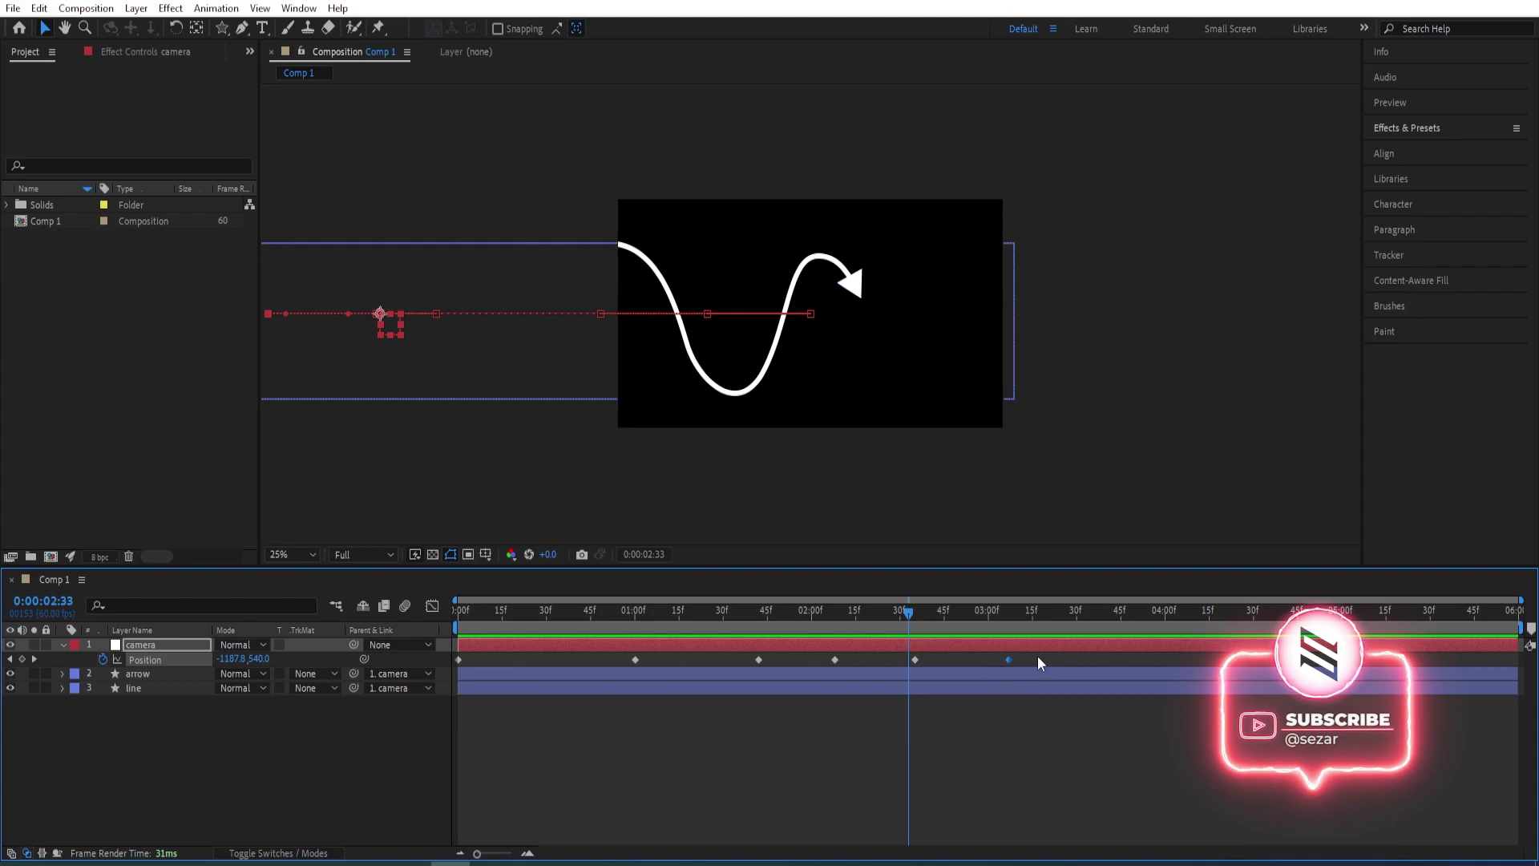
{"action": "left_click", "coordinate": [994, 656]}
{"action": "left_click_drag", "start_coordinate": [1018, 666], "coordinate": [756, 664]}
{"action": "key", "text": "Delete"}
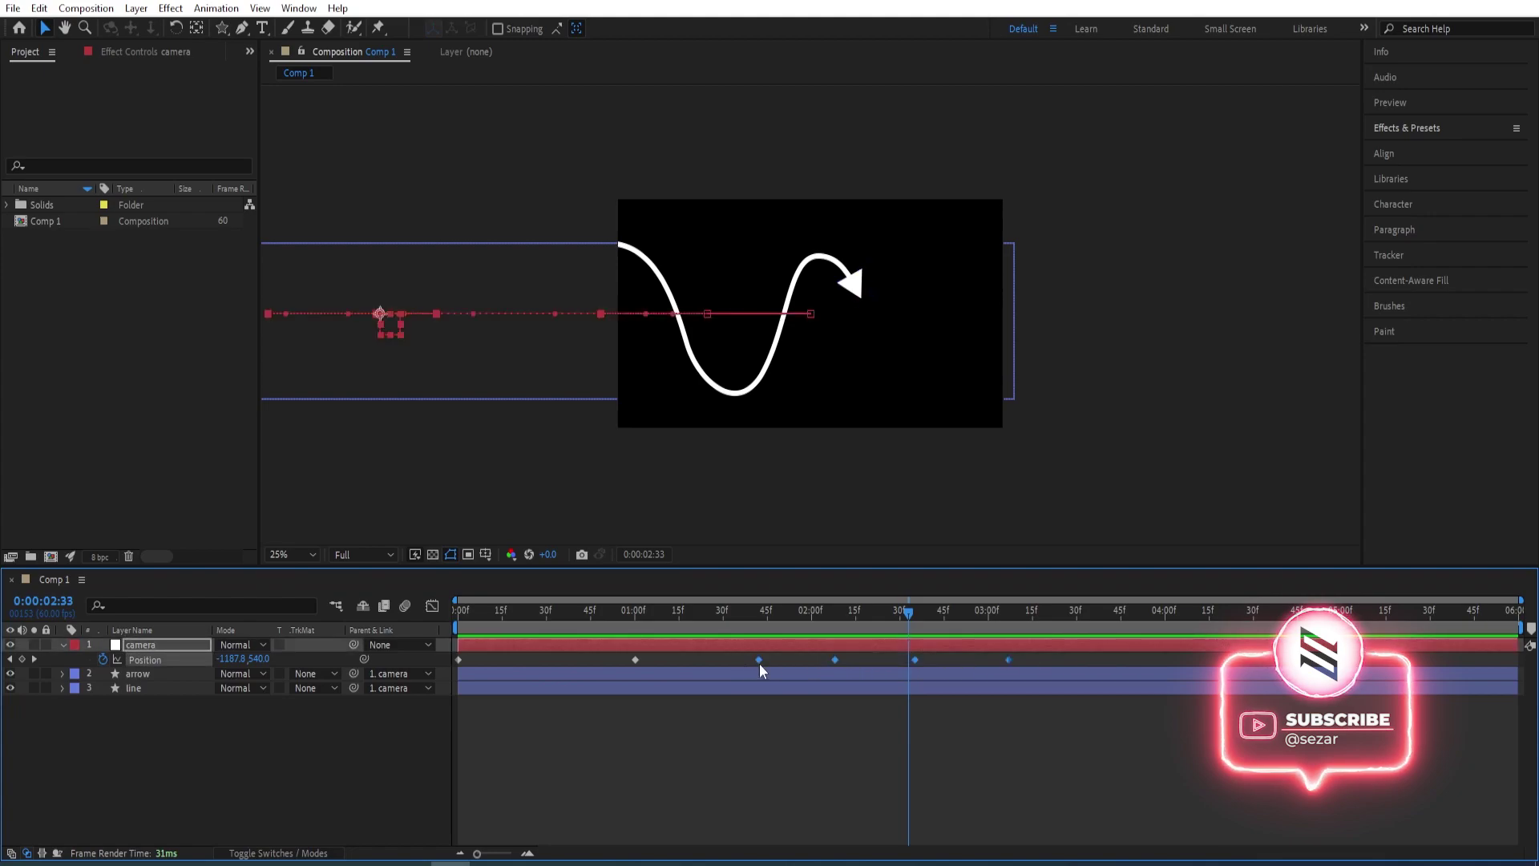
{"action": "left_click_drag", "start_coordinate": [874, 611], "coordinate": [810, 617]}
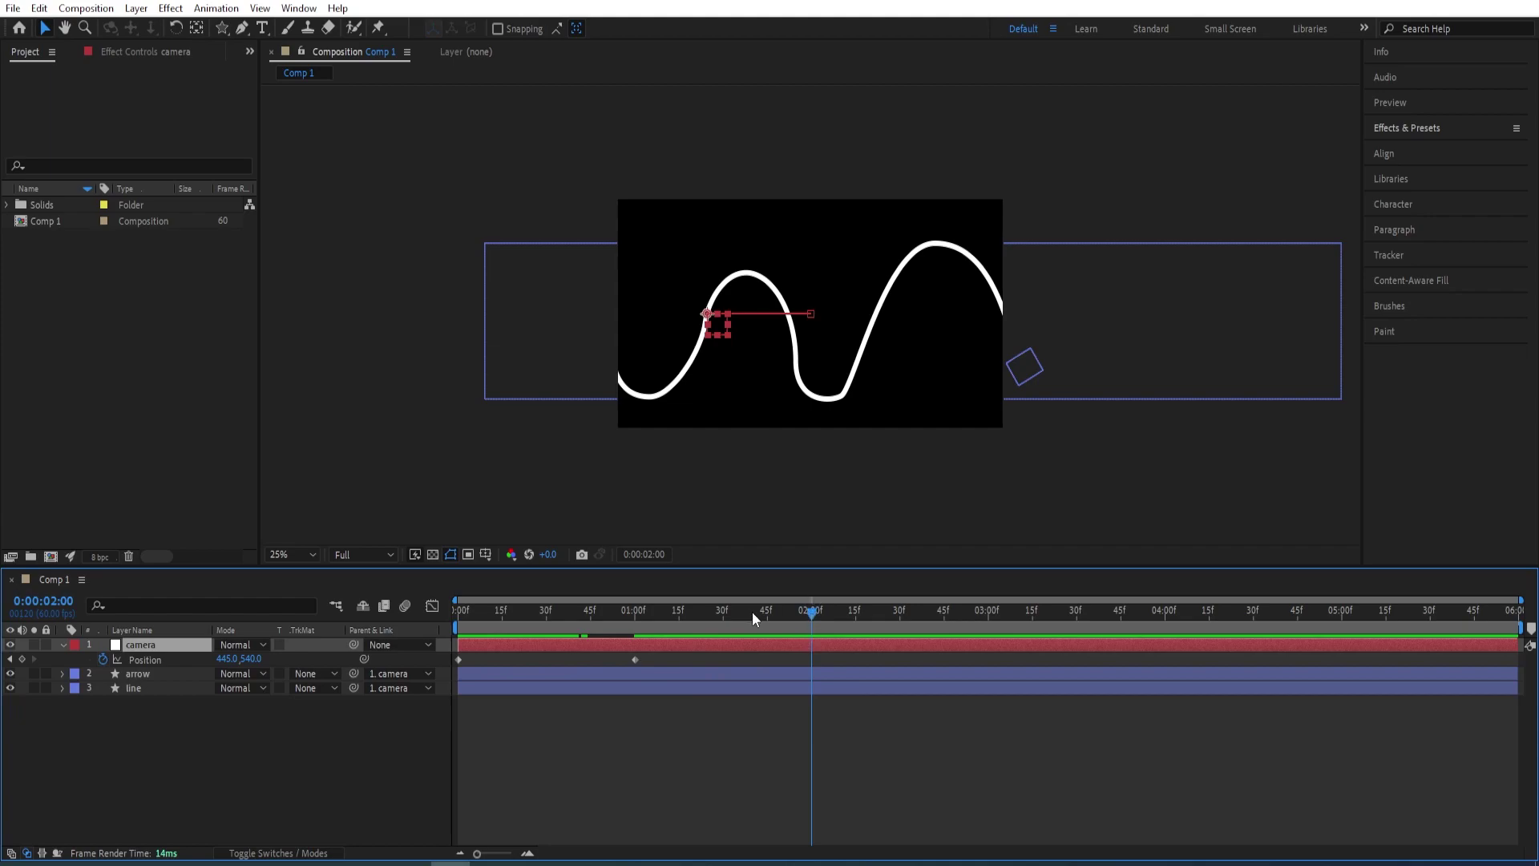
- Key the camera null's Position X at -435.0 at 2:00, then move the playhead to 3:00
{"action": "left_click_drag", "start_coordinate": [230, 660], "coordinate": [145, 646]}
{"action": "left_click_drag", "start_coordinate": [838, 601], "coordinate": [987, 601]}
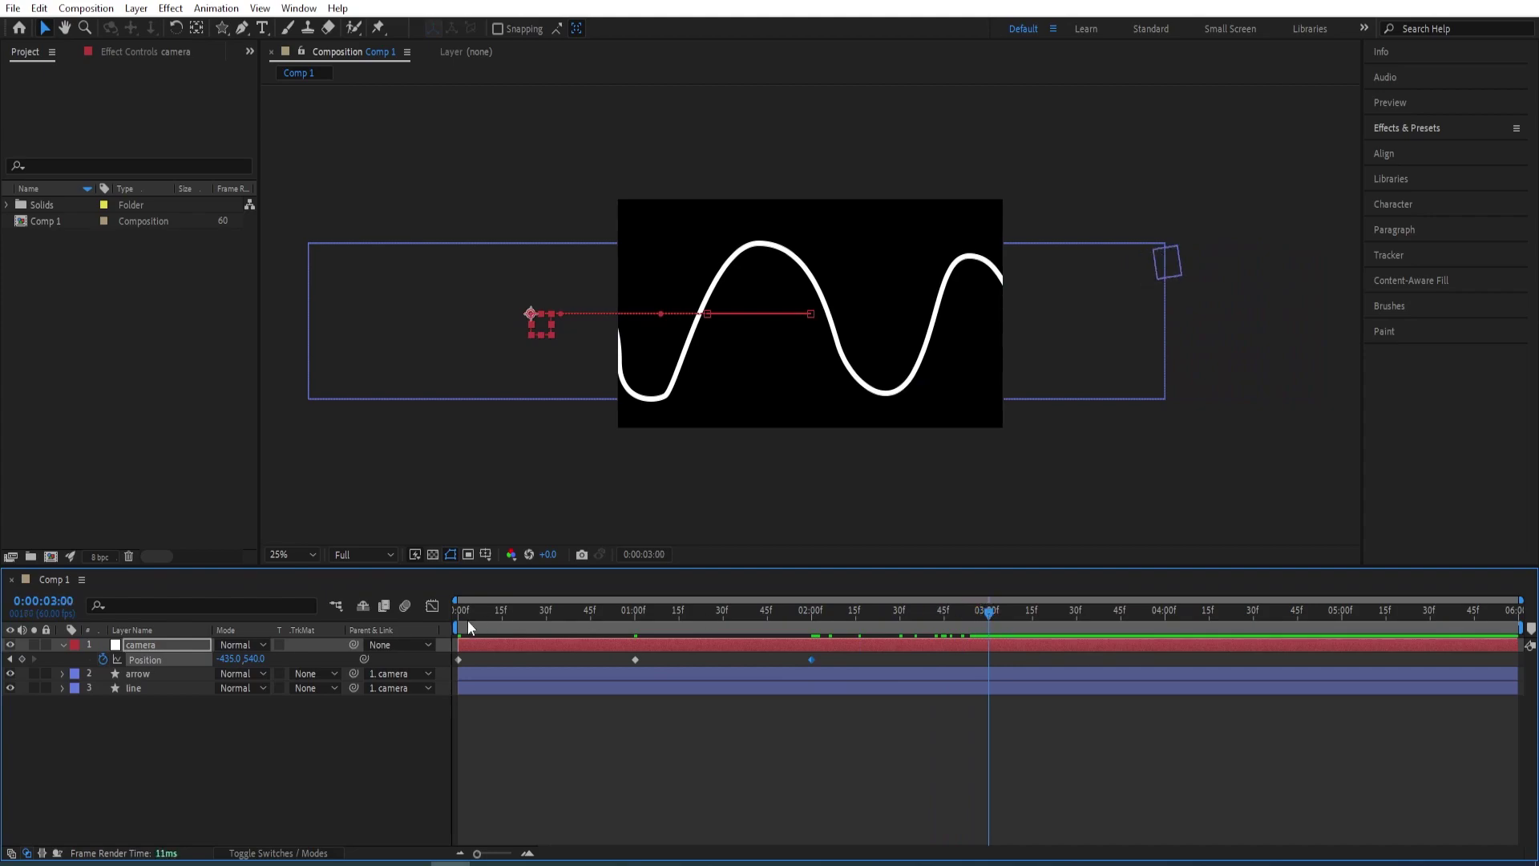